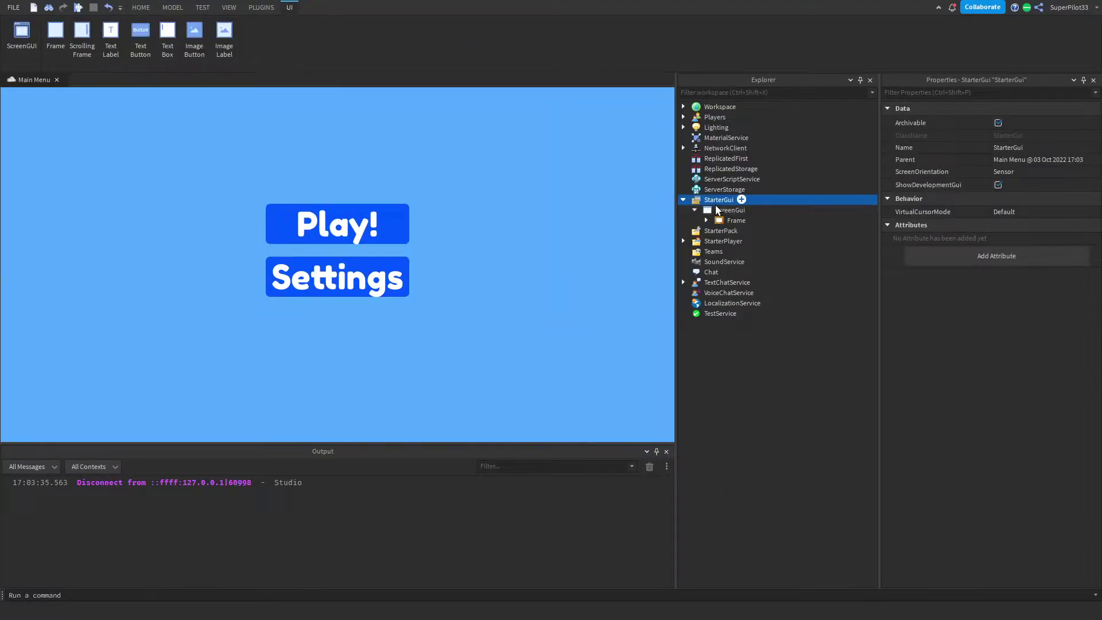
# Expand StarterGui's Frame and look over the Settings button's LocalScript, then close it.
pyautogui.click(719, 211)
pyautogui.doubleClick(719, 221)
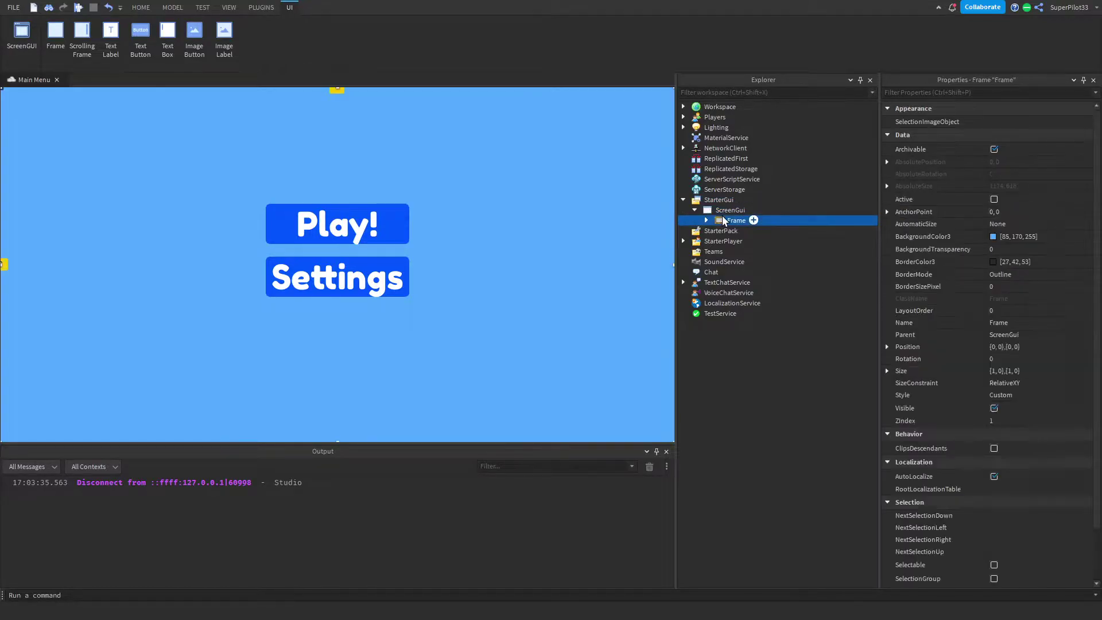
pyautogui.click(757, 231)
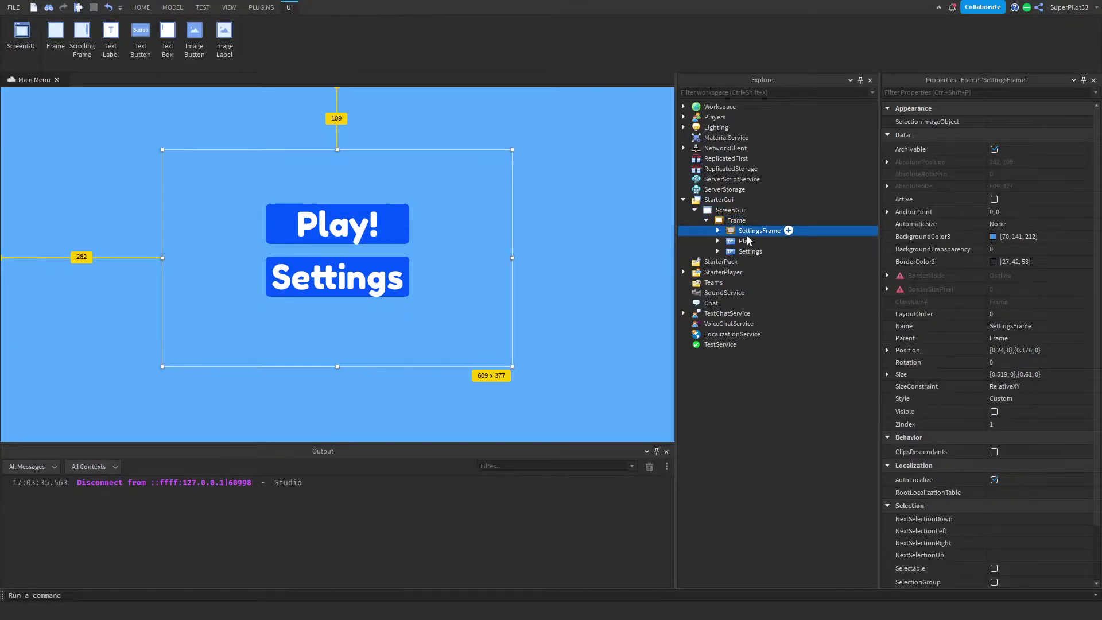
pyautogui.click(717, 251)
pyautogui.doubleClick(766, 272)
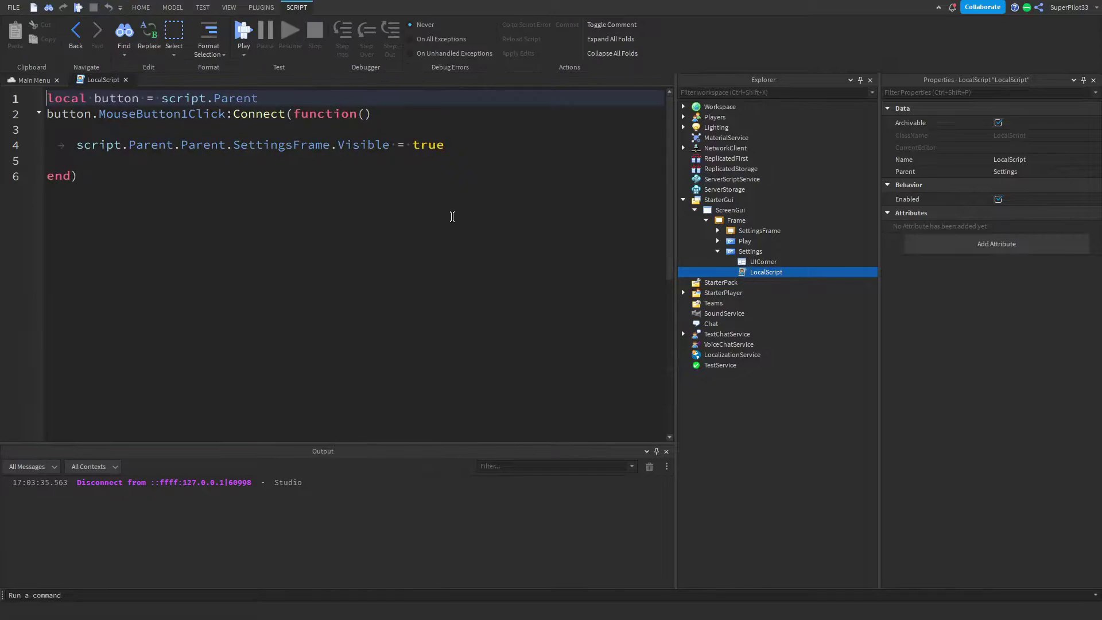
pyautogui.click(268, 272)
pyautogui.hotkey('ctrl', 'w')
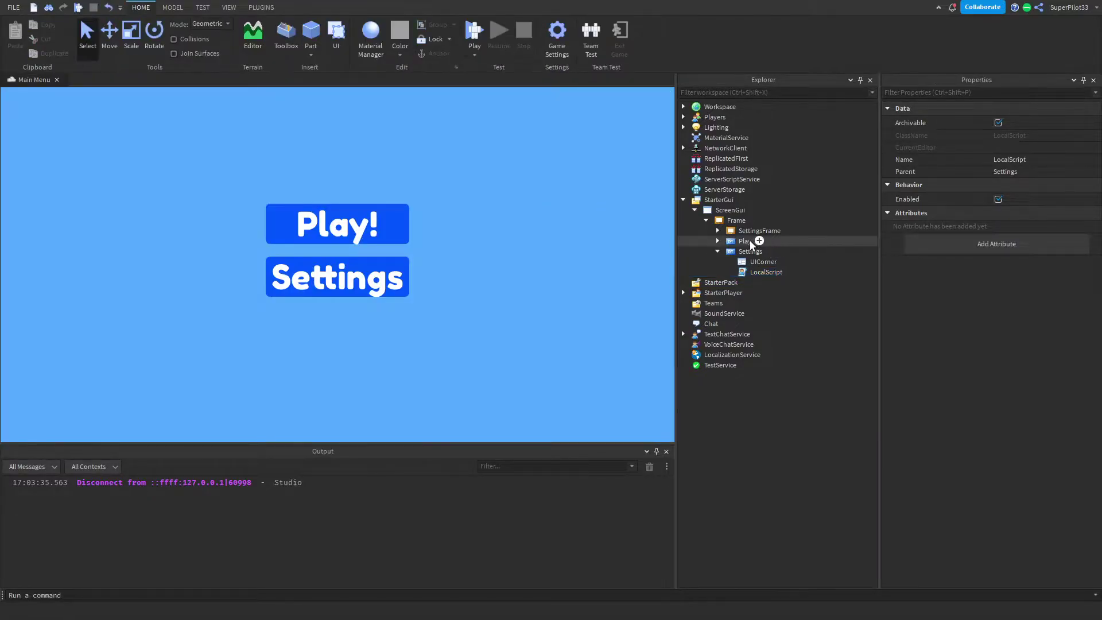
# Tick Visible on SettingsFrame so the settings panel with its red close X appears.
pyautogui.click(740, 251)
pyautogui.click(717, 251)
pyautogui.click(712, 229)
pyautogui.click(717, 230)
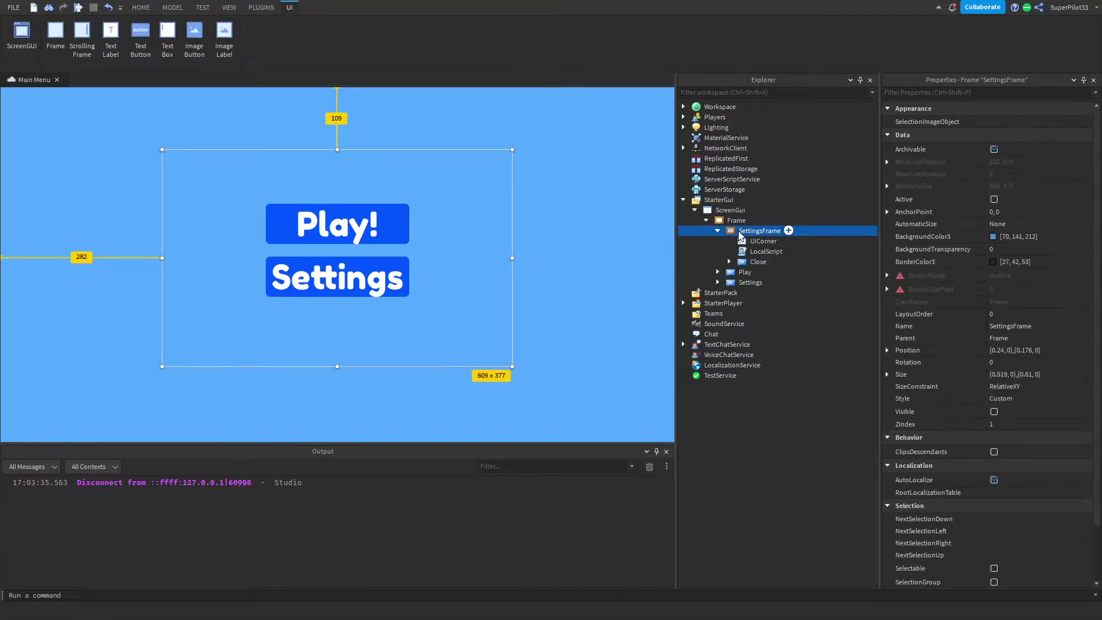
pyautogui.click(994, 411)
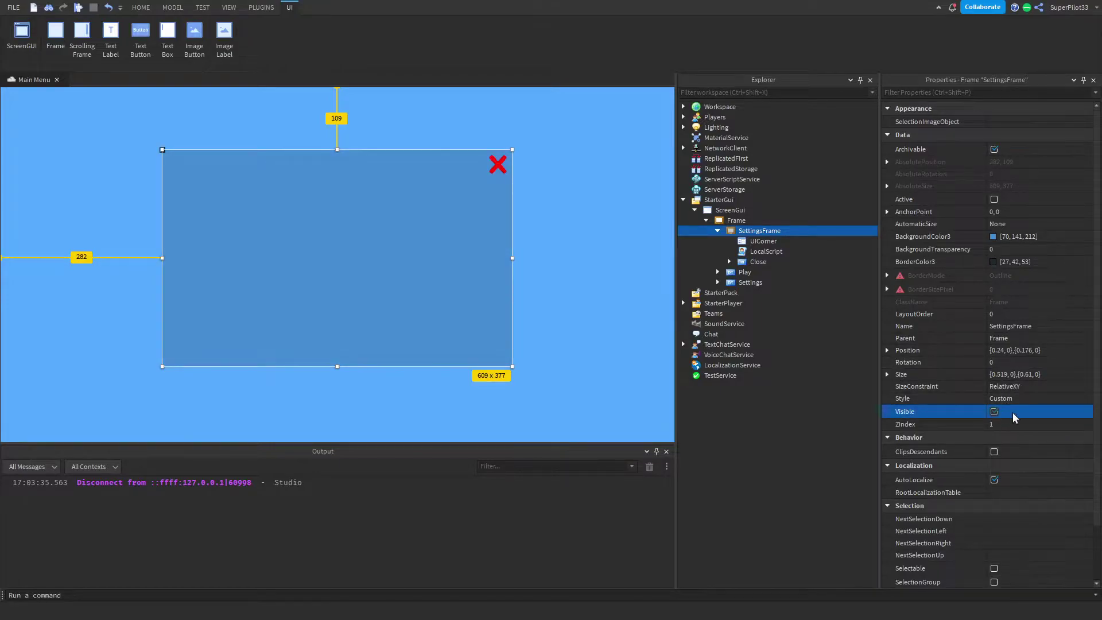
pyautogui.click(765, 252)
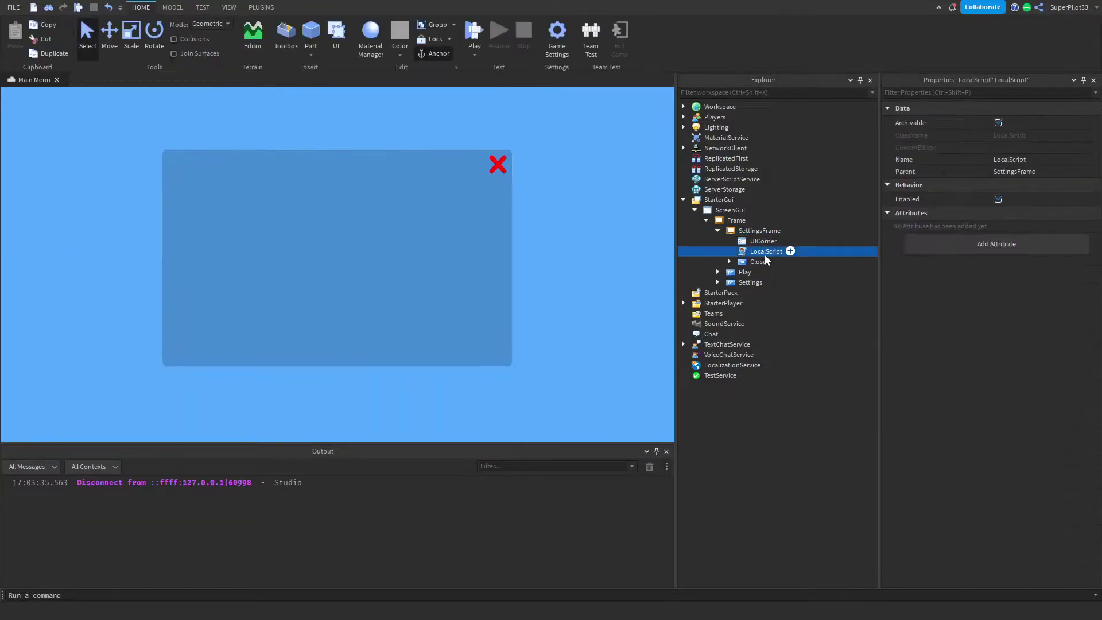
# Insert a LocalScript into SettingsFrame and check its default print("Hello world!") line.
pyautogui.click(787, 231)
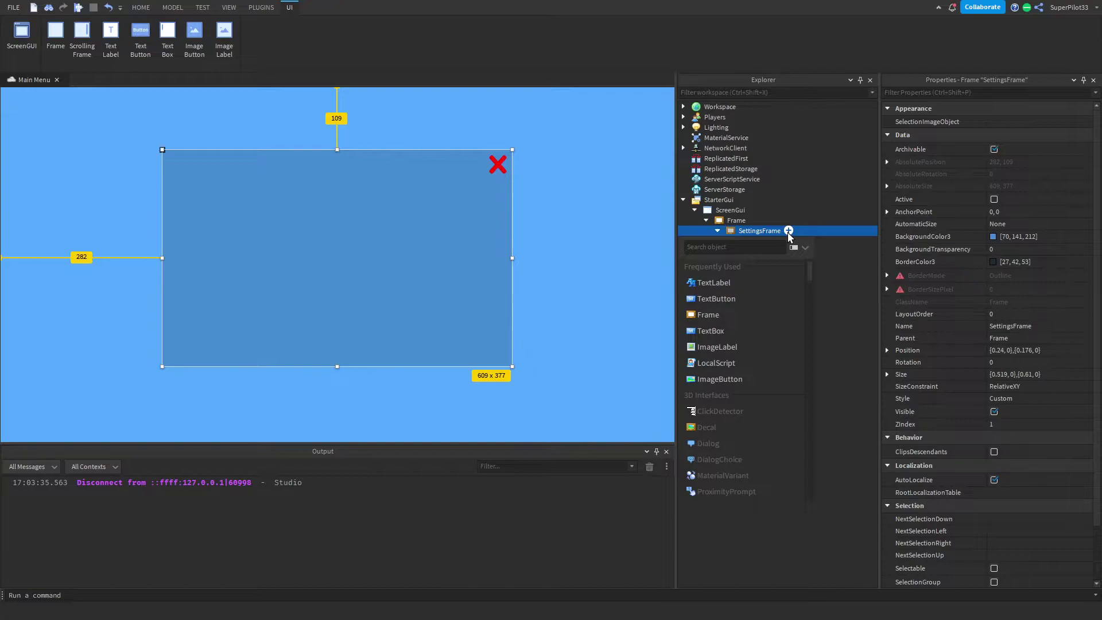
pyautogui.write('lca')
pyautogui.press('BackSpace')
pyautogui.press('BackSpace')
pyautogui.write('oc')
pyautogui.press('Return')
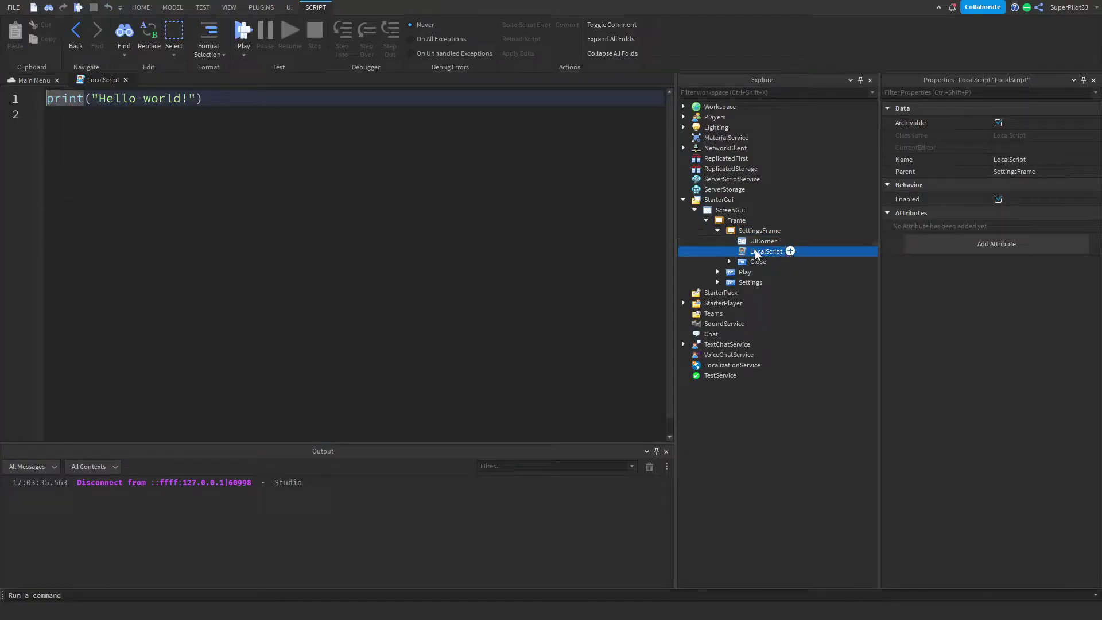
pyautogui.click(371, 138)
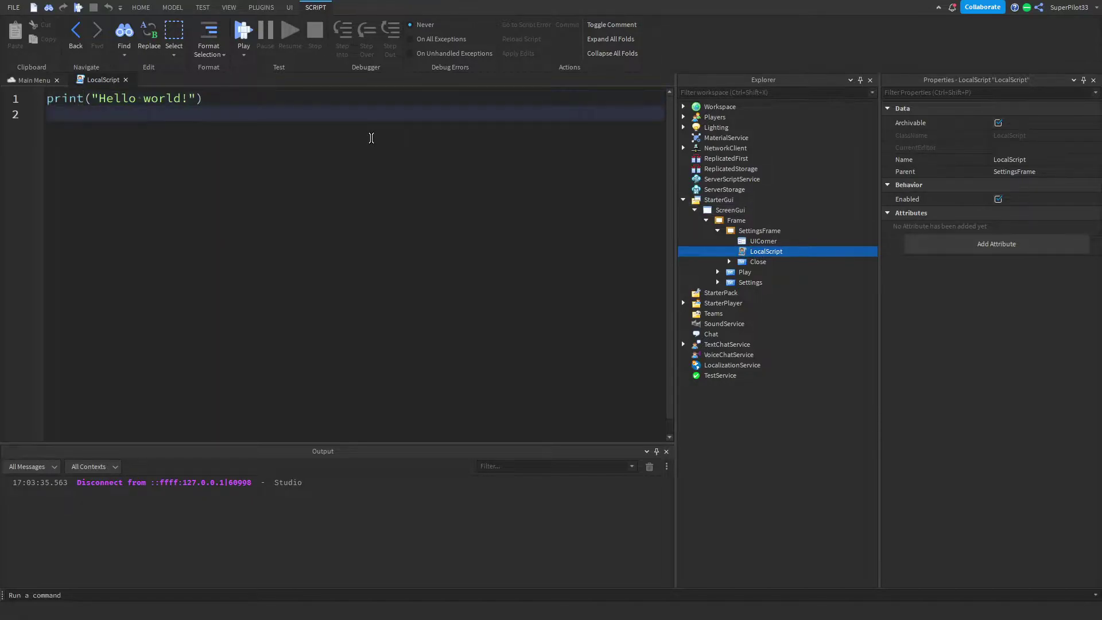
# Return to the Main Menu view and bring up SettingsFrame's insert-object list.
pyautogui.click(35, 82)
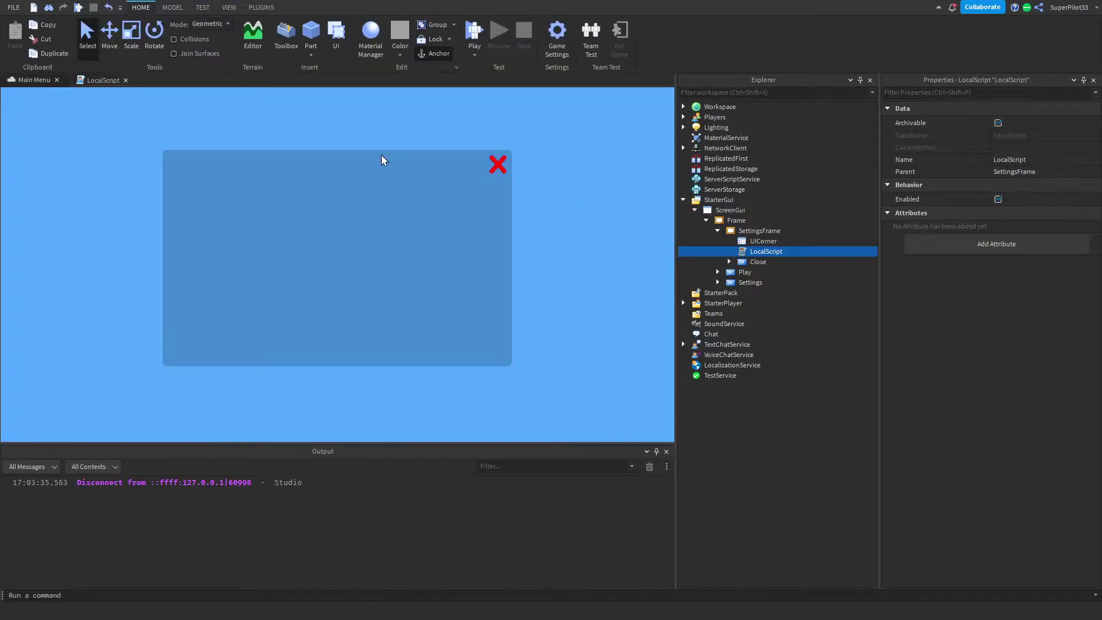
pyautogui.click(551, 259)
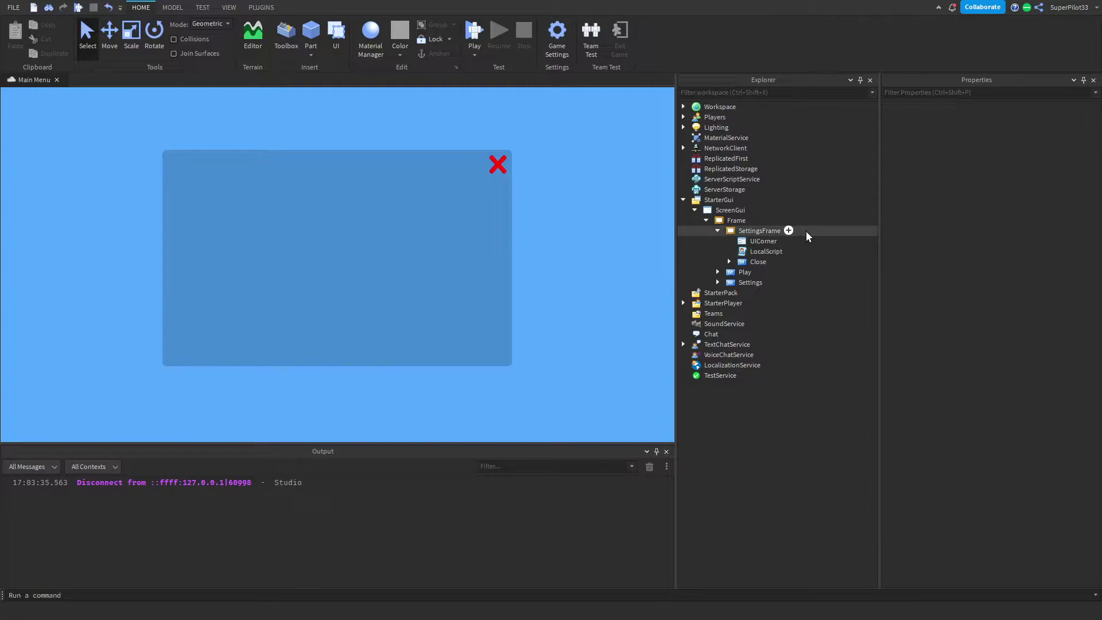
pyautogui.click(788, 231)
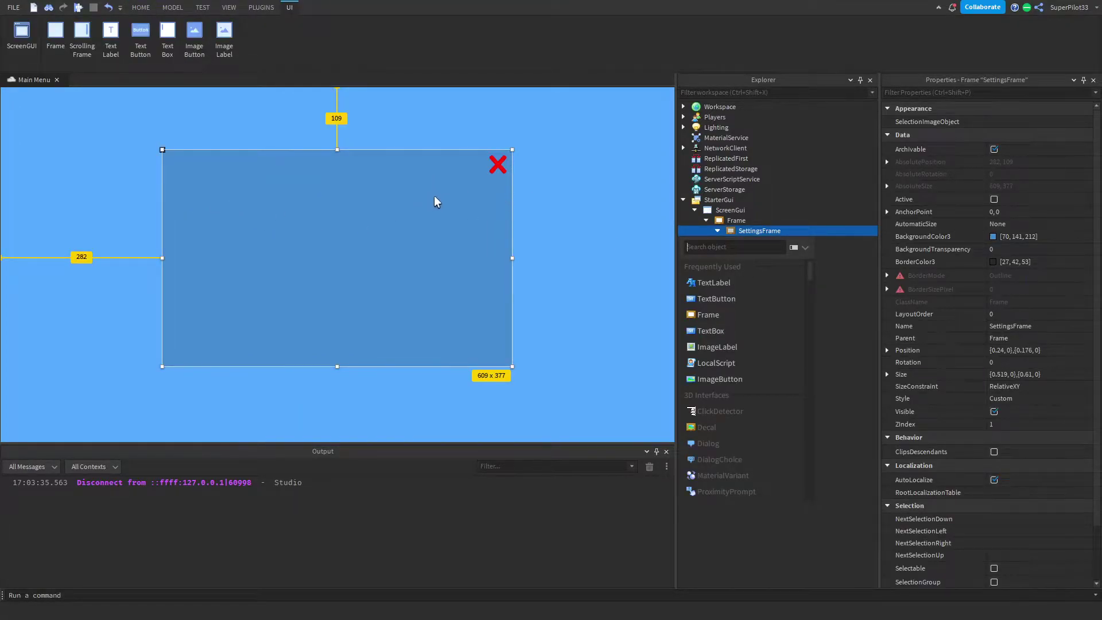
# Add a TextLabel reading 'Music' to SettingsFrame and move it toward the panel's top-left.
pyautogui.click(749, 290)
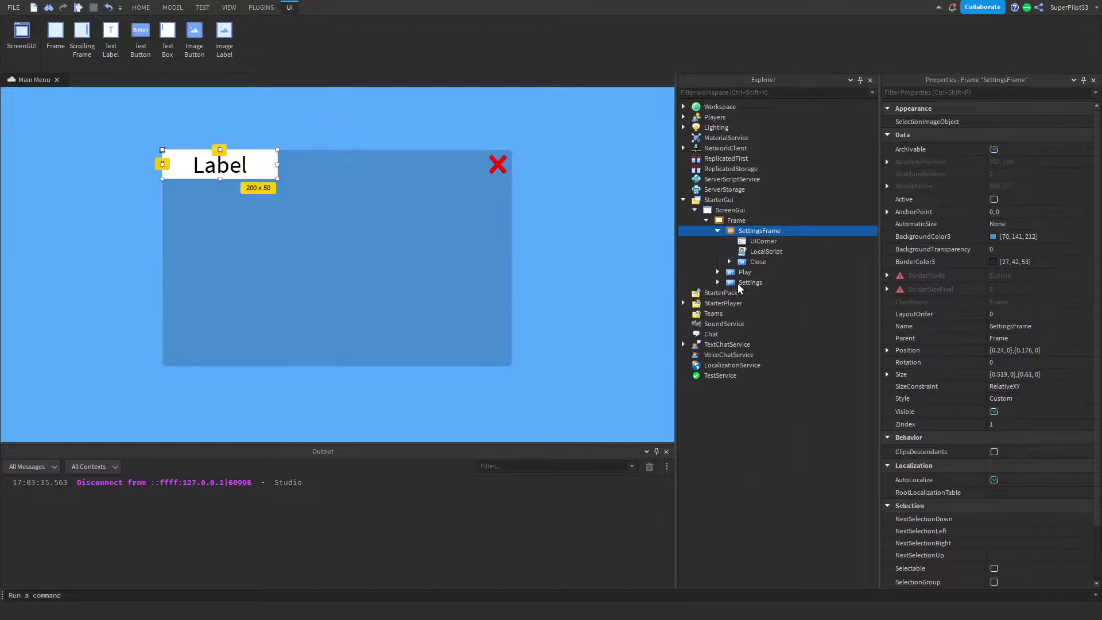
pyautogui.doubleClick(223, 175)
pyautogui.write('Music')
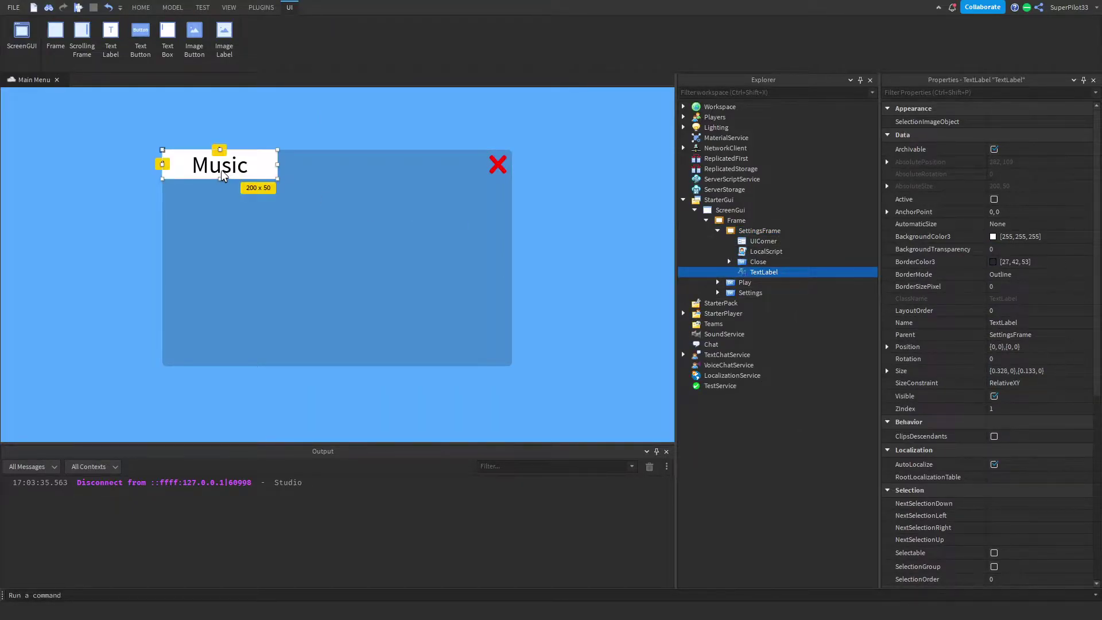
pyautogui.moveTo(206, 165); pyautogui.dragTo(229, 205)
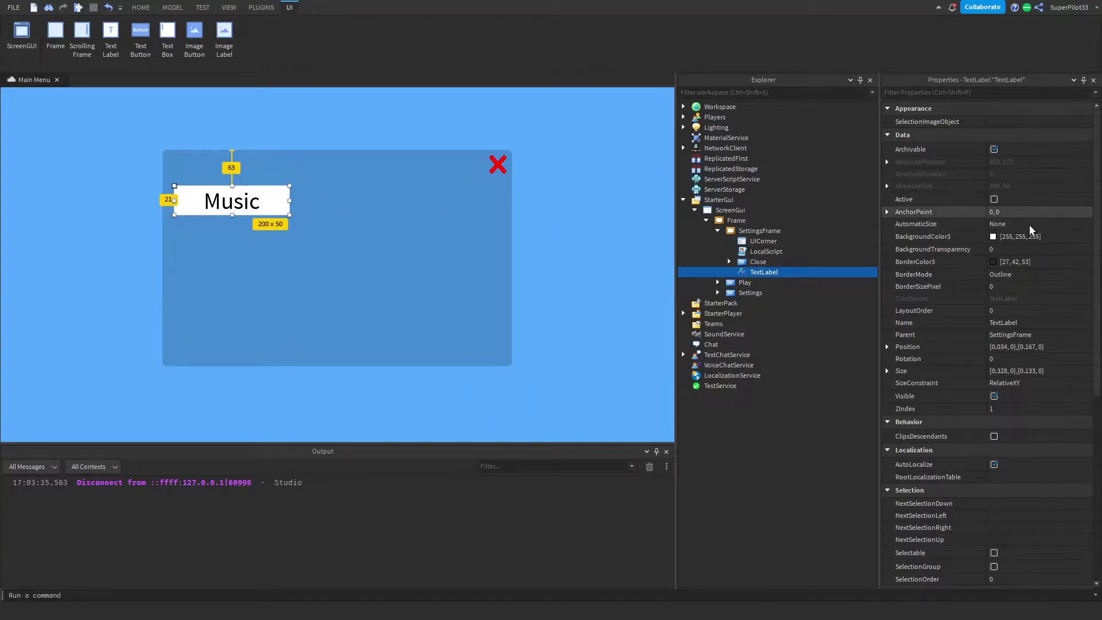
# Give the Music label a light-blue background (0, 170, 255).
pyautogui.click(1019, 249)
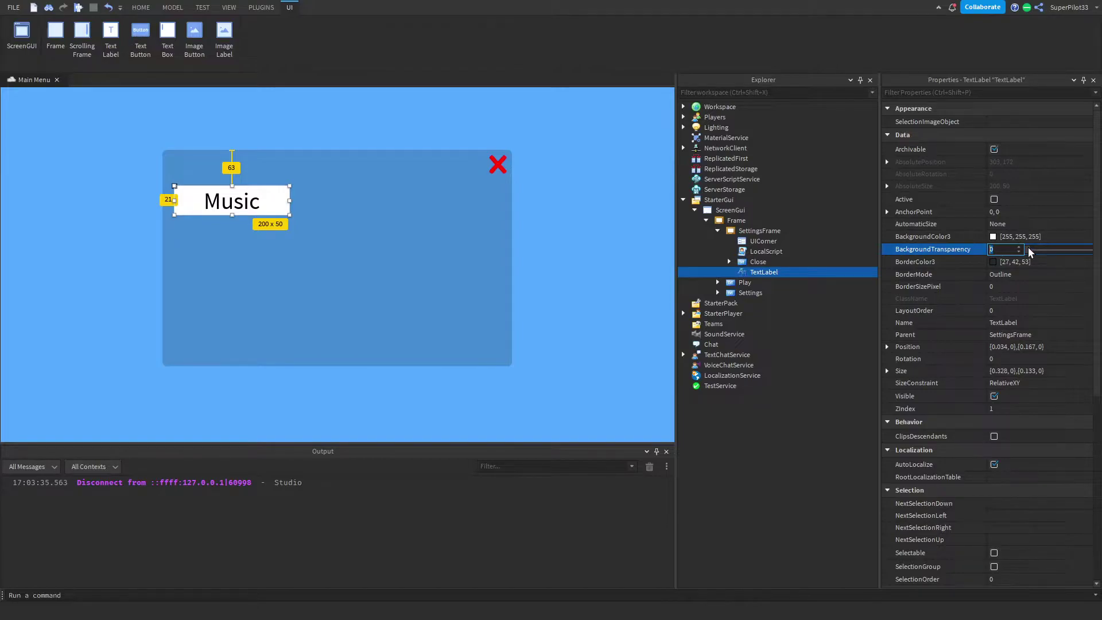
pyautogui.moveTo(1030, 252)
pyautogui.mouseDown()
pyautogui.moveTo(1098, 256)
pyautogui.moveTo(1027, 251)
pyautogui.mouseUp()
pyautogui.click(992, 237)
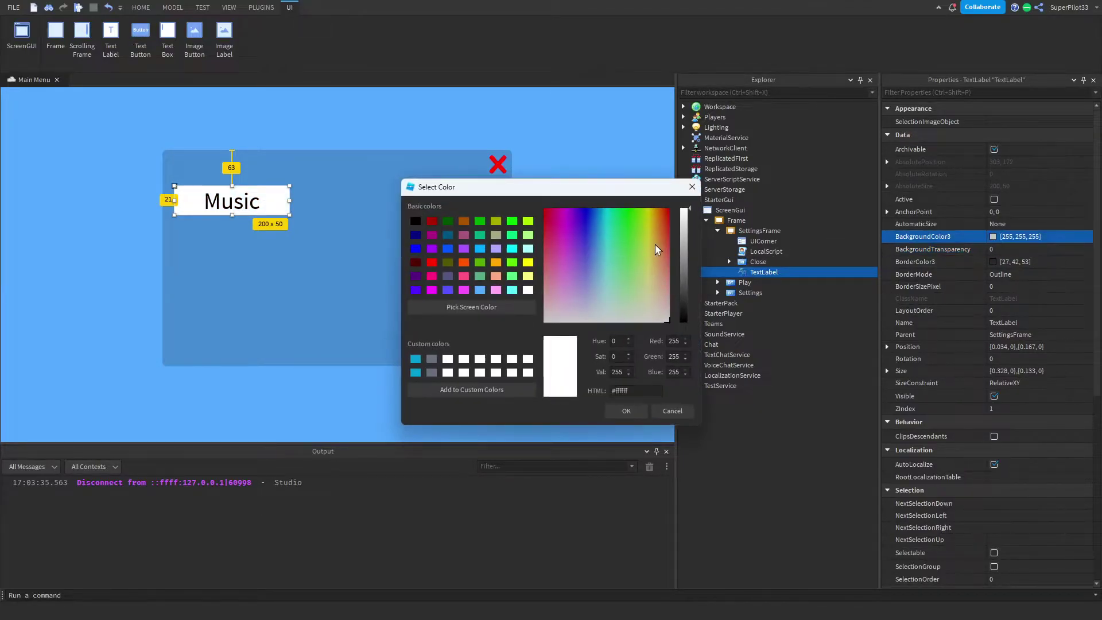
pyautogui.click(480, 248)
pyautogui.click(626, 411)
# Add a UICorner to the Music label to round its corners.
pyautogui.click(786, 273)
pyautogui.write('ui')
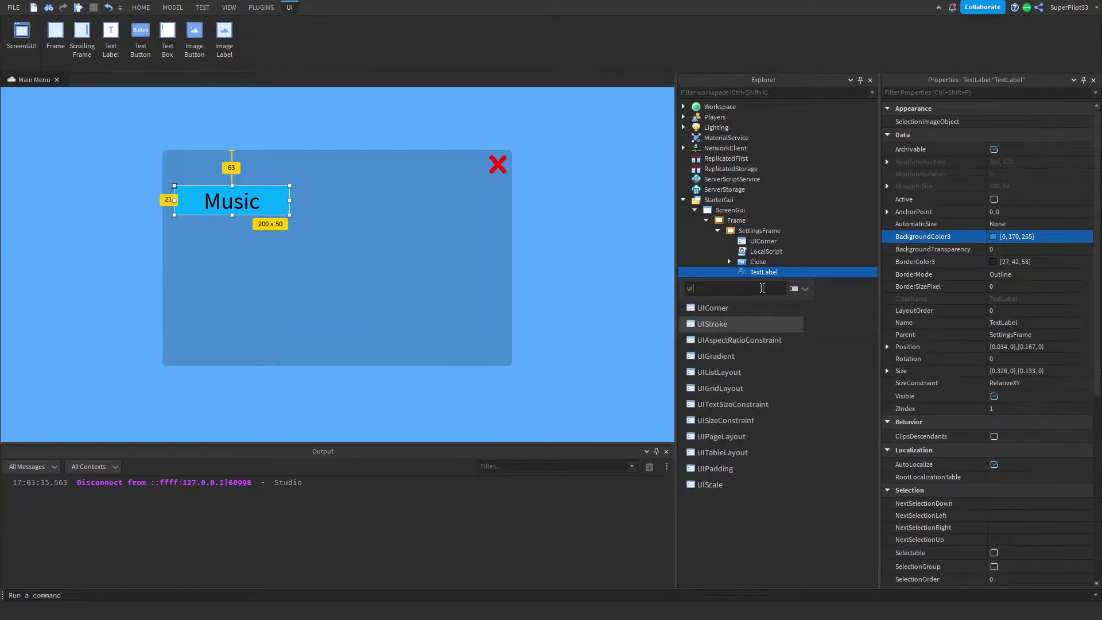
pyautogui.click(713, 308)
pyautogui.click(757, 272)
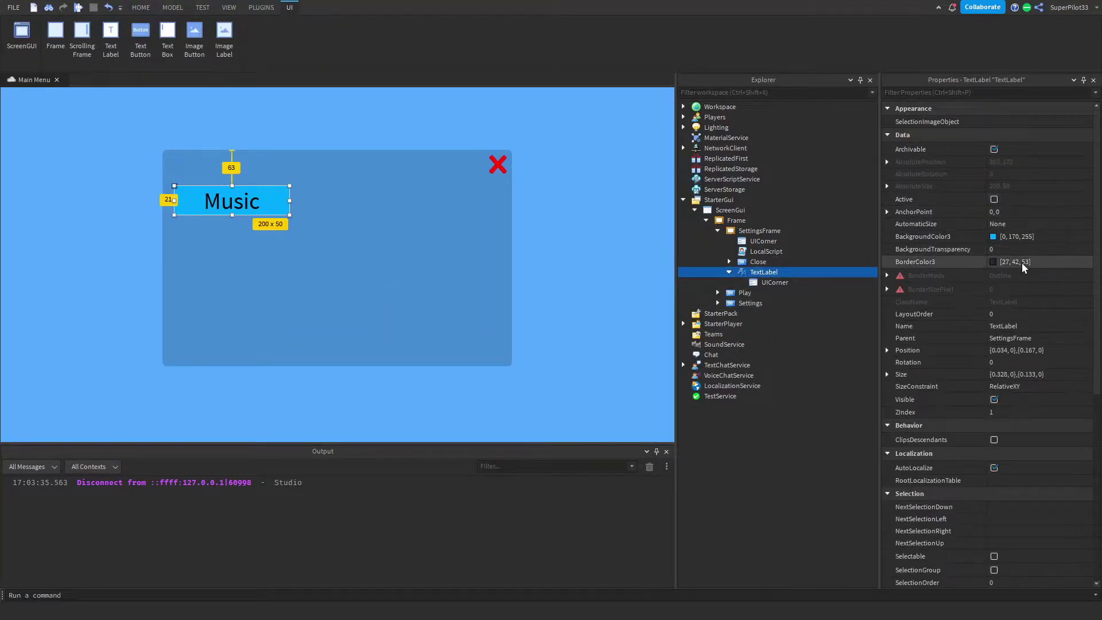
pyautogui.scroll(-10, 1027, 345)
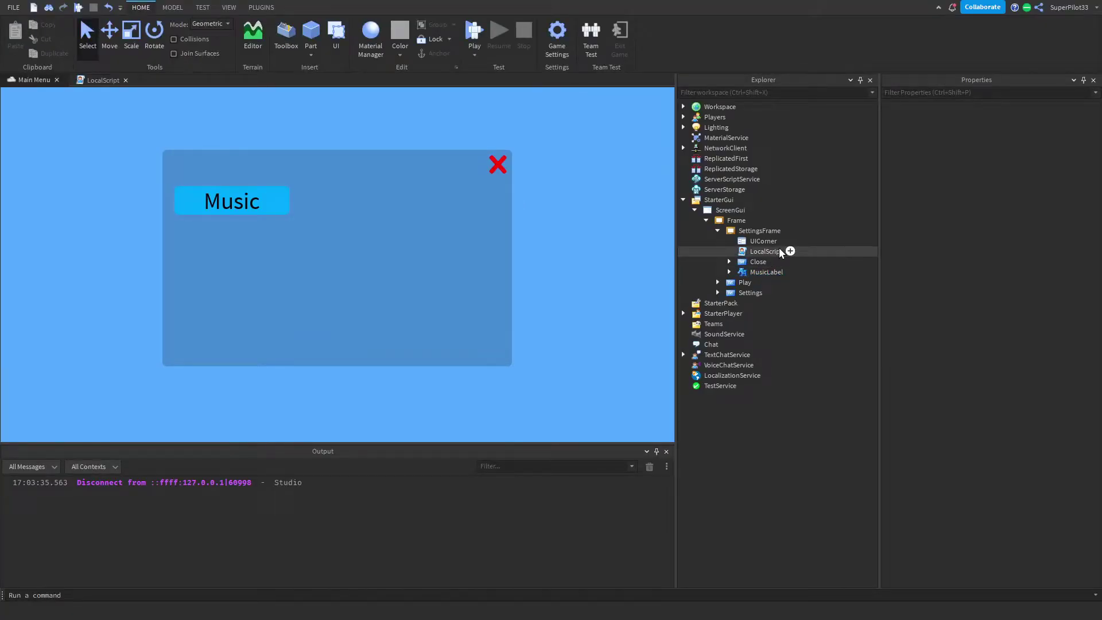
# Set MusicLabel's font to Fredoka One Regular and its text colour to white.
pyautogui.click(766, 272)
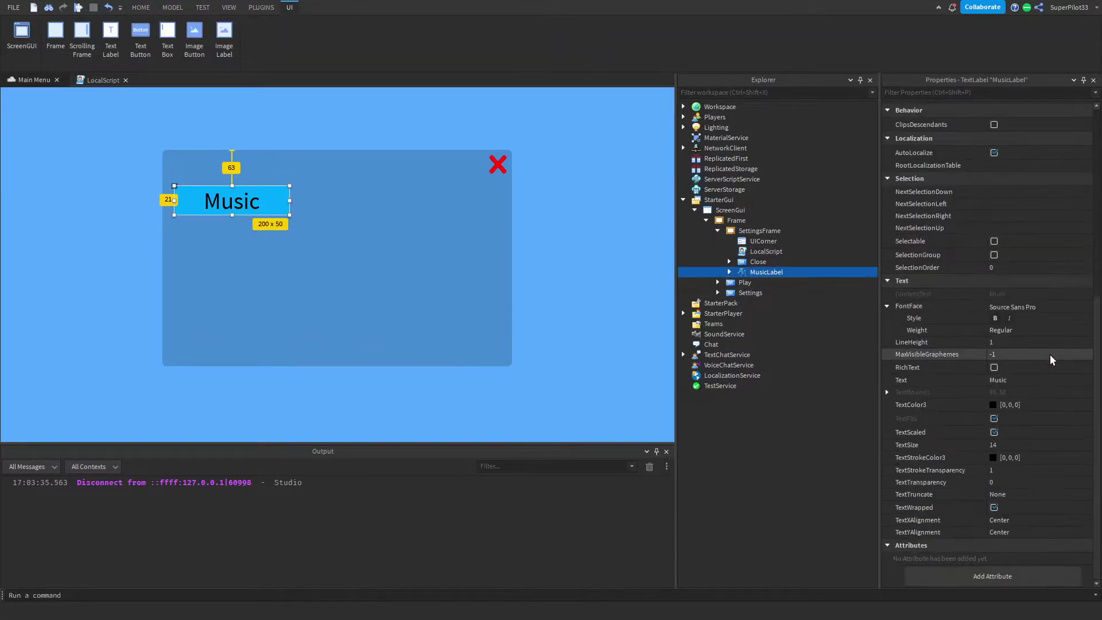
pyautogui.click(995, 319)
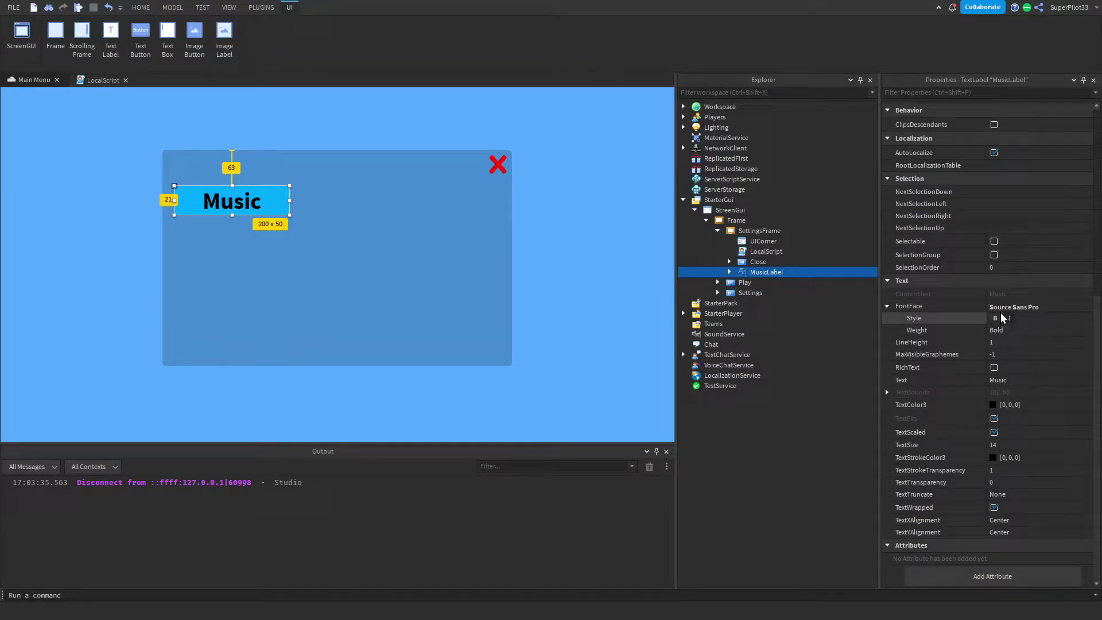
pyautogui.click(1011, 307)
pyautogui.click(1030, 399)
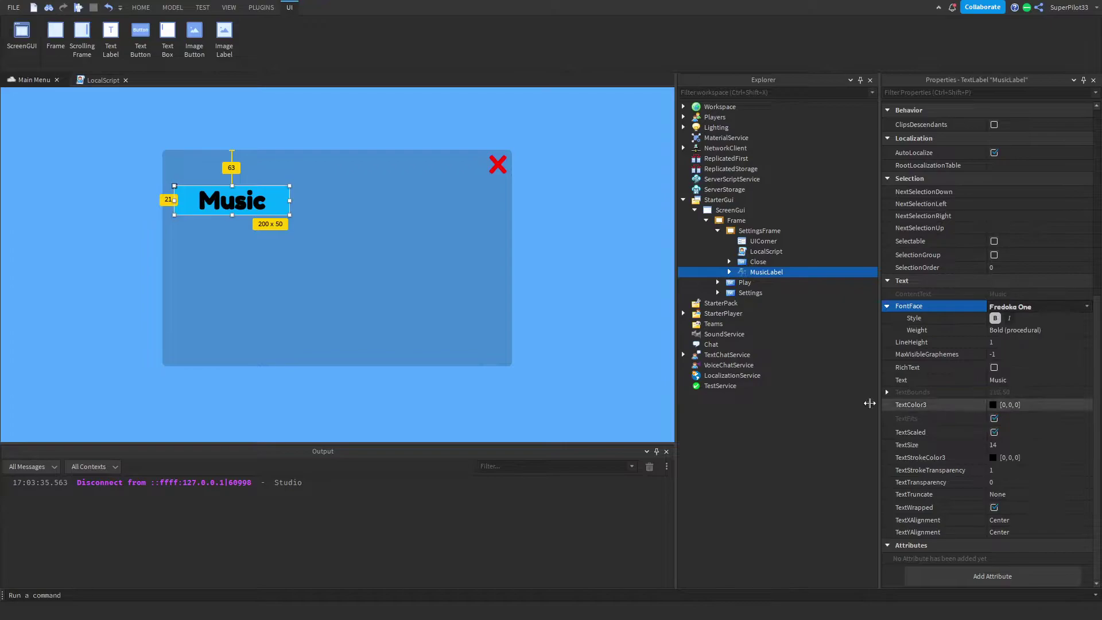
pyautogui.click(995, 317)
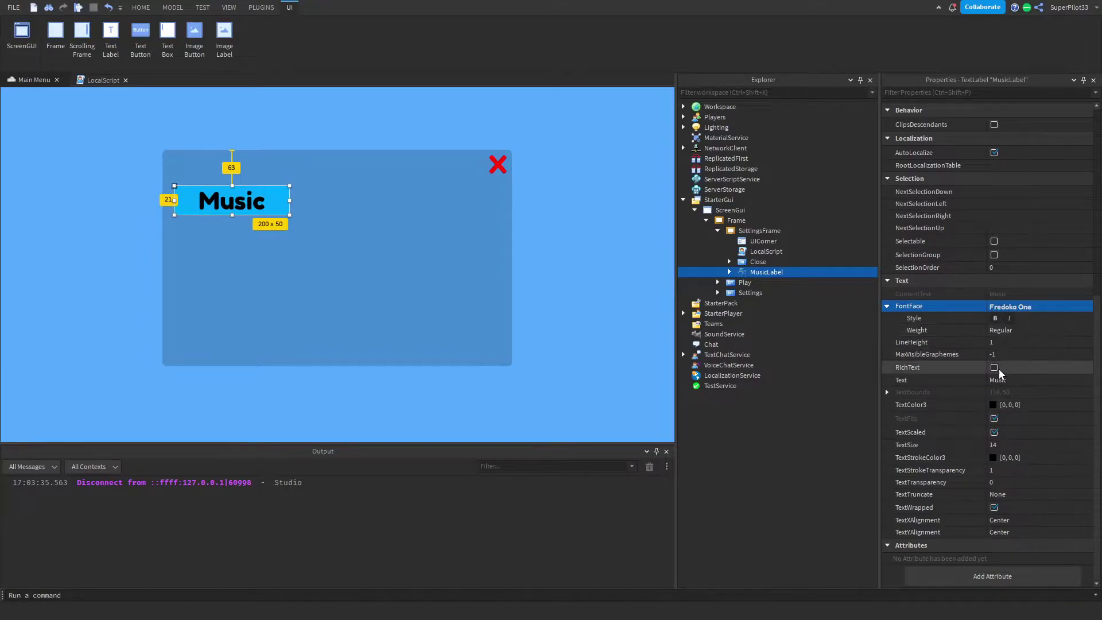
pyautogui.click(993, 405)
pyautogui.moveTo(686, 258); pyautogui.dragTo(686, 186)
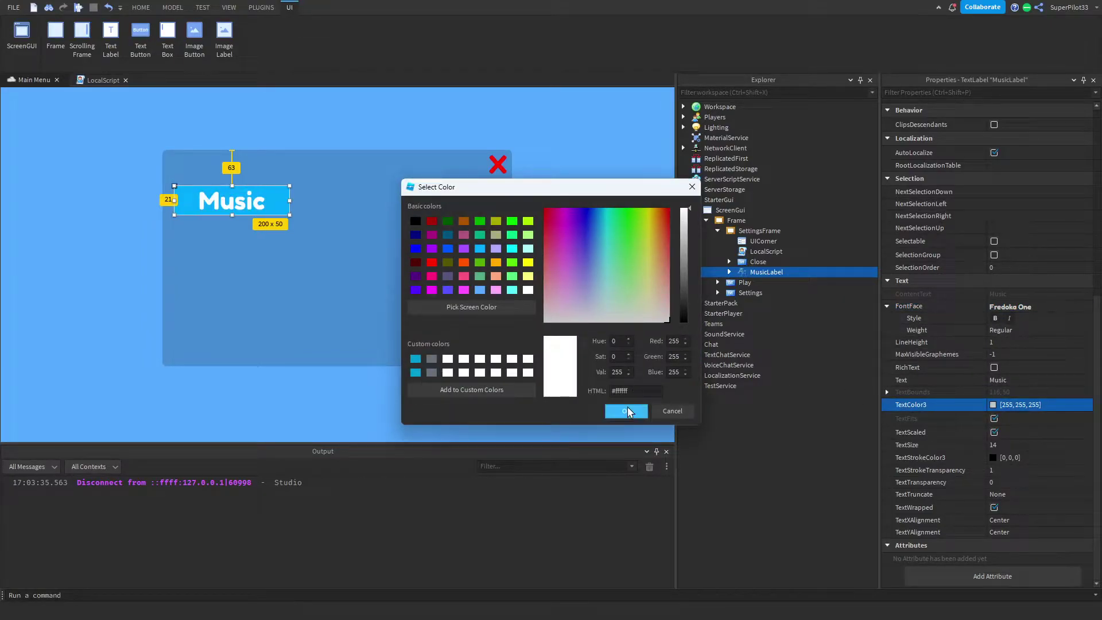
pyautogui.click(626, 411)
pyautogui.click(522, 275)
pyautogui.click(540, 219)
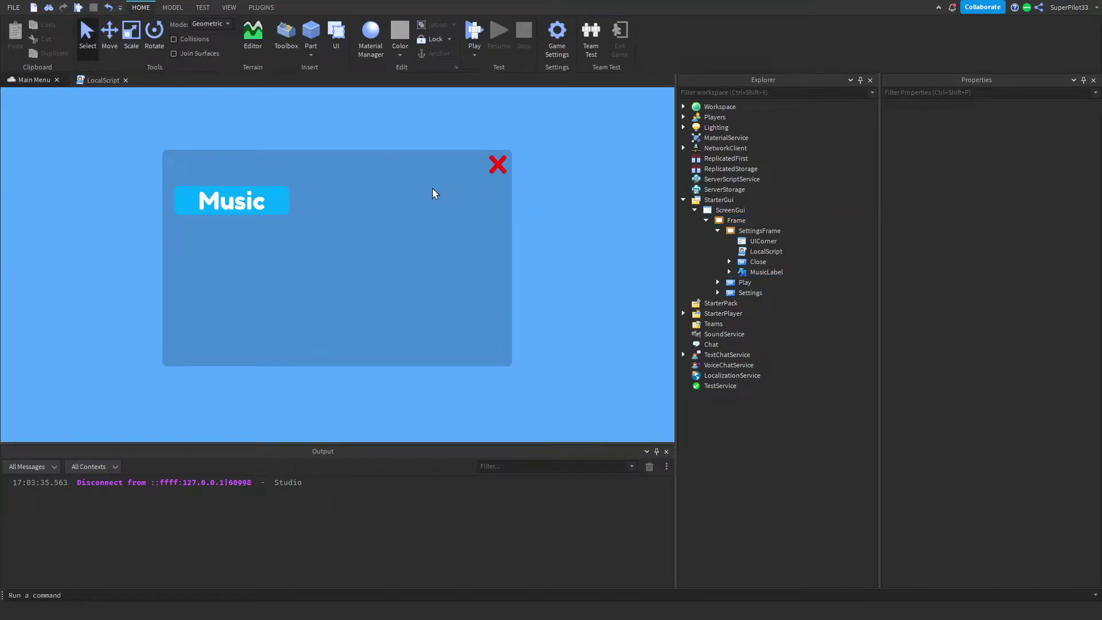
# Add a TextButton beside the Music label reading 'On' and narrow it to 147 x 50.
pyautogui.click(788, 231)
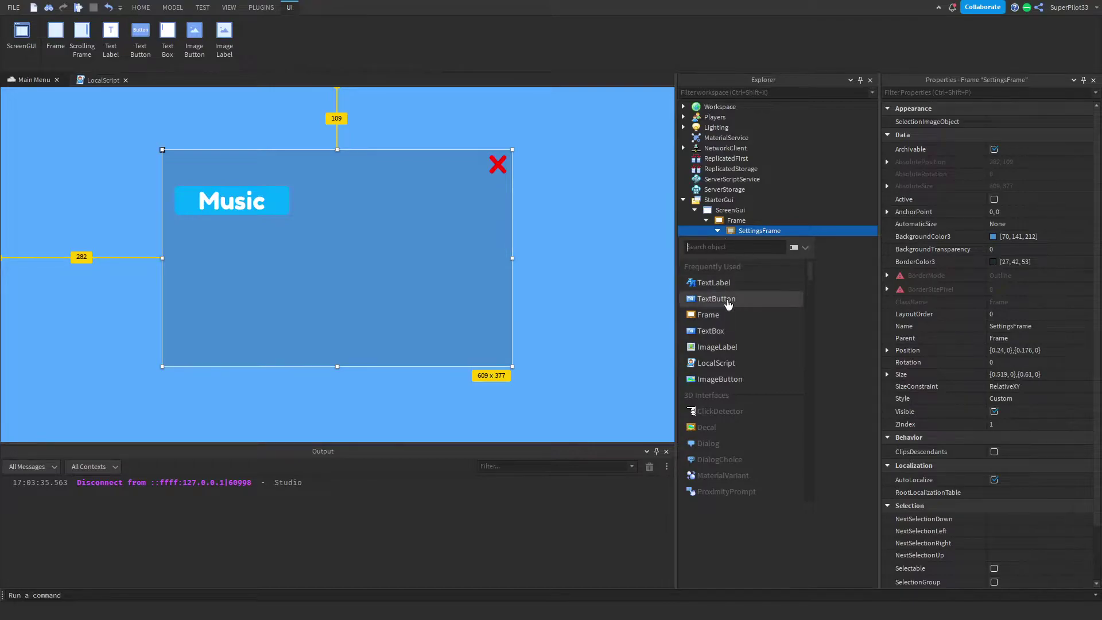
pyautogui.click(716, 299)
pyautogui.moveTo(218, 178); pyautogui.dragTo(424, 213)
pyautogui.doubleClick(418, 207)
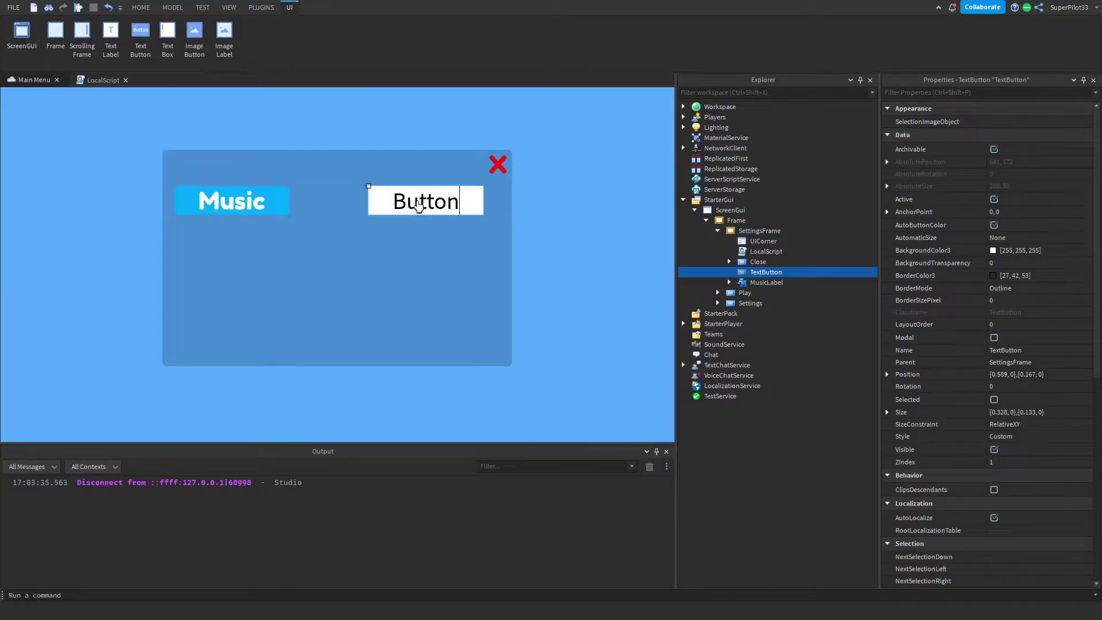
pyautogui.hotkey('ctrl', 'a')
pyautogui.write('O')
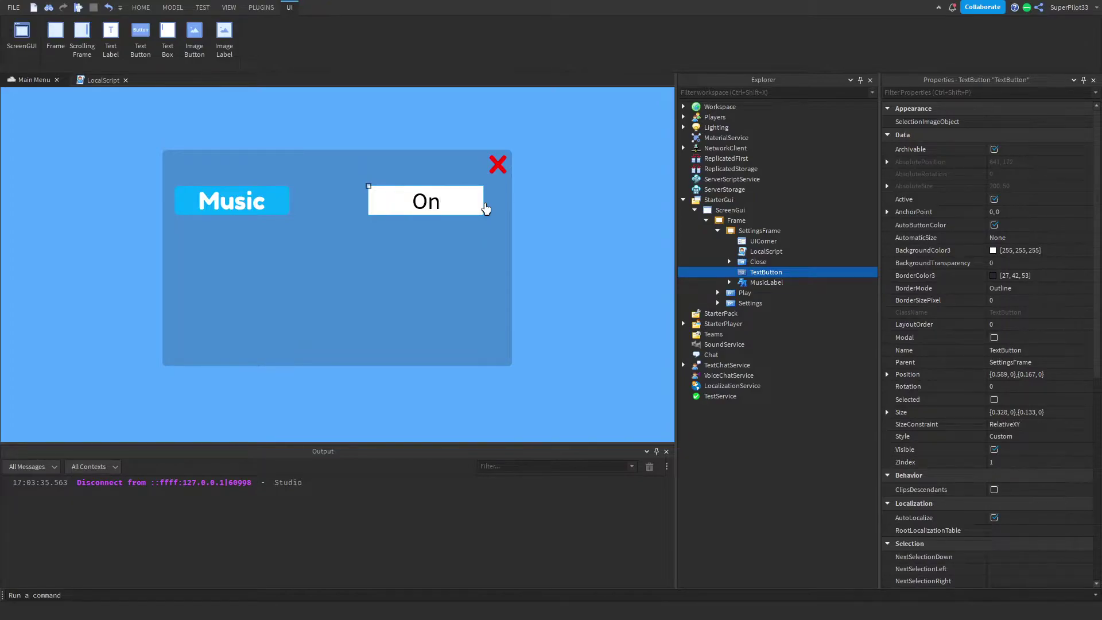
pyautogui.press('Return')
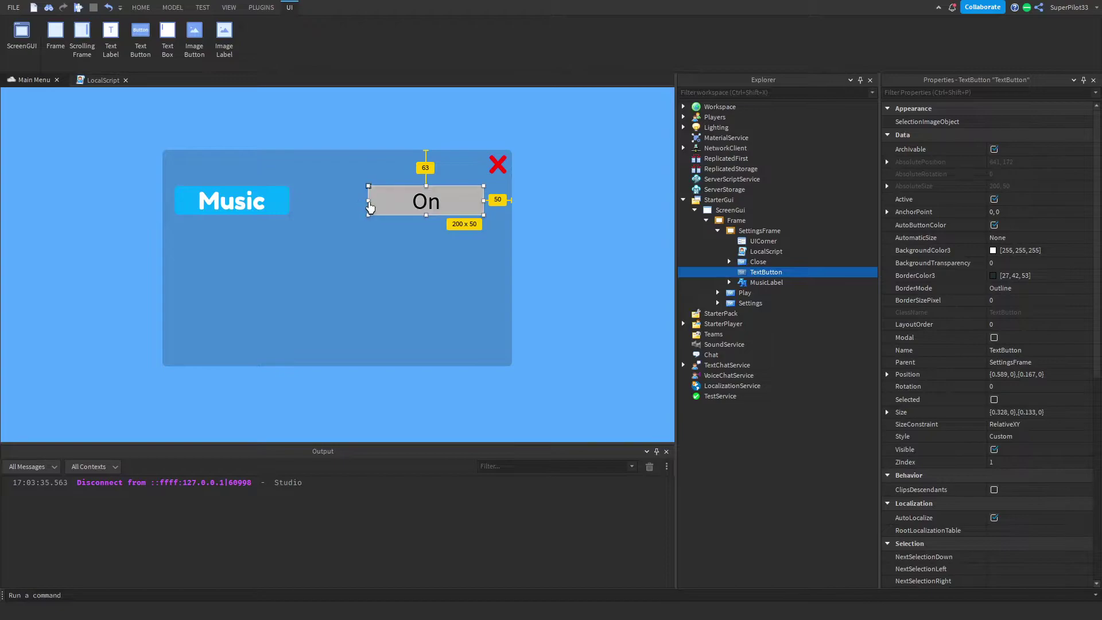
pyautogui.moveTo(369, 200); pyautogui.dragTo(400, 202)
# Add a UICorner to the On button to round its corners.
pyautogui.click(791, 271)
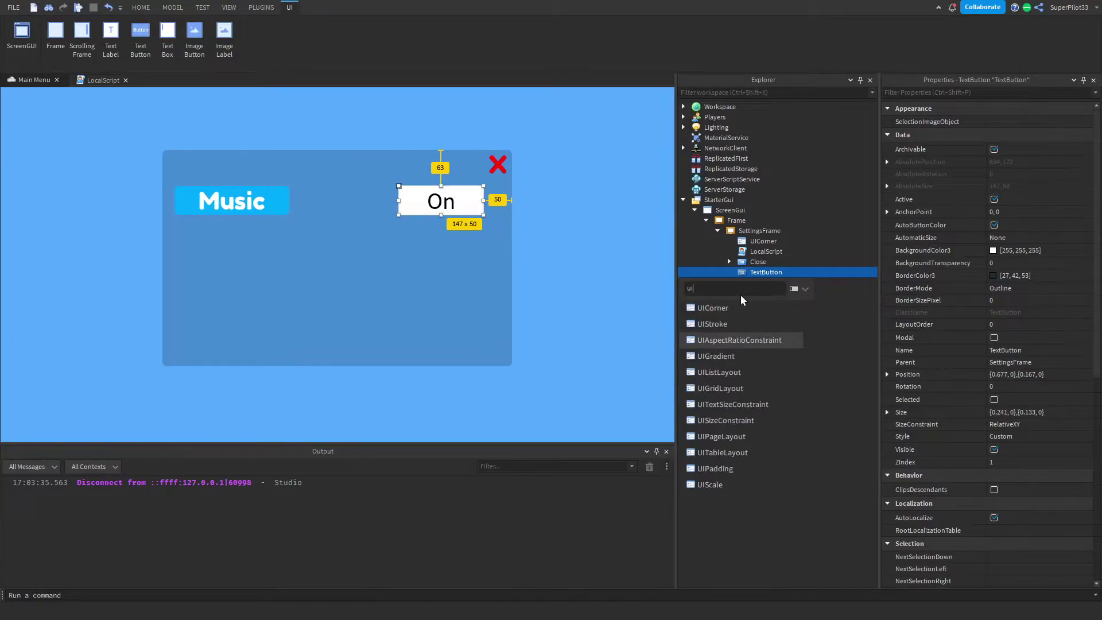
pyautogui.click(746, 303)
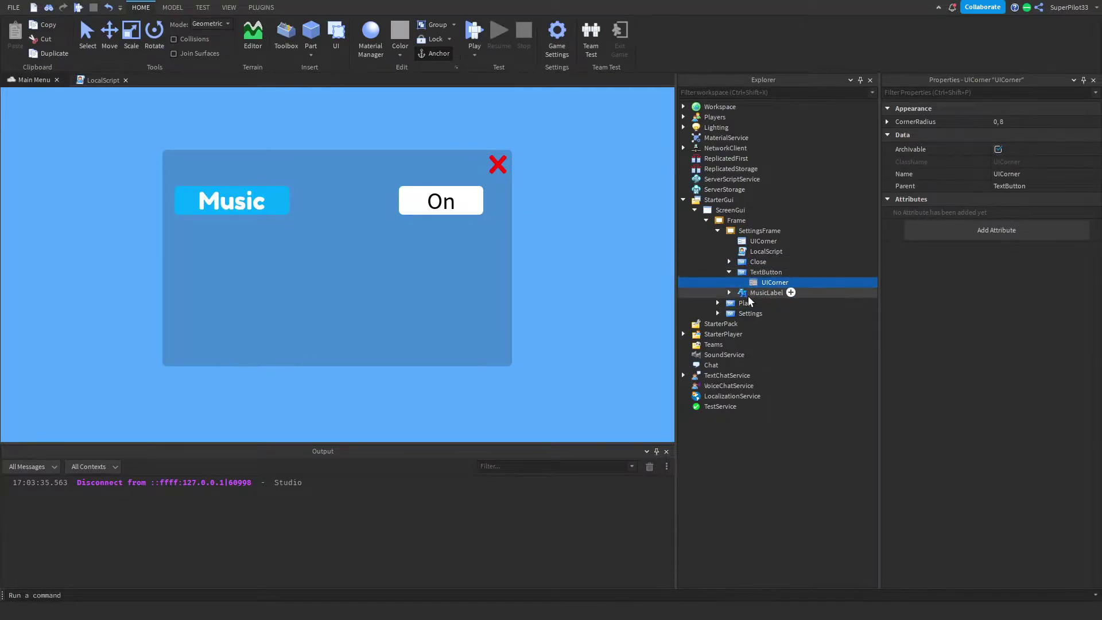
pyautogui.click(729, 293)
pyautogui.click(729, 293)
# Set the On button's background colour to green (86, 170, 103).
pyautogui.click(765, 272)
pyautogui.click(994, 253)
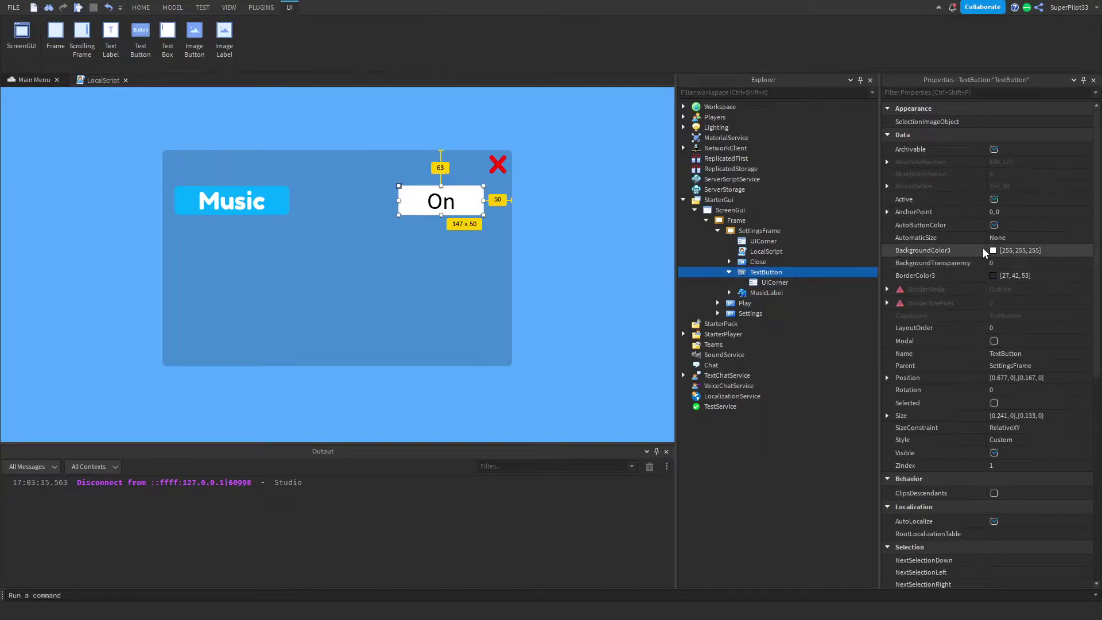
pyautogui.click(993, 250)
pyautogui.click(639, 239)
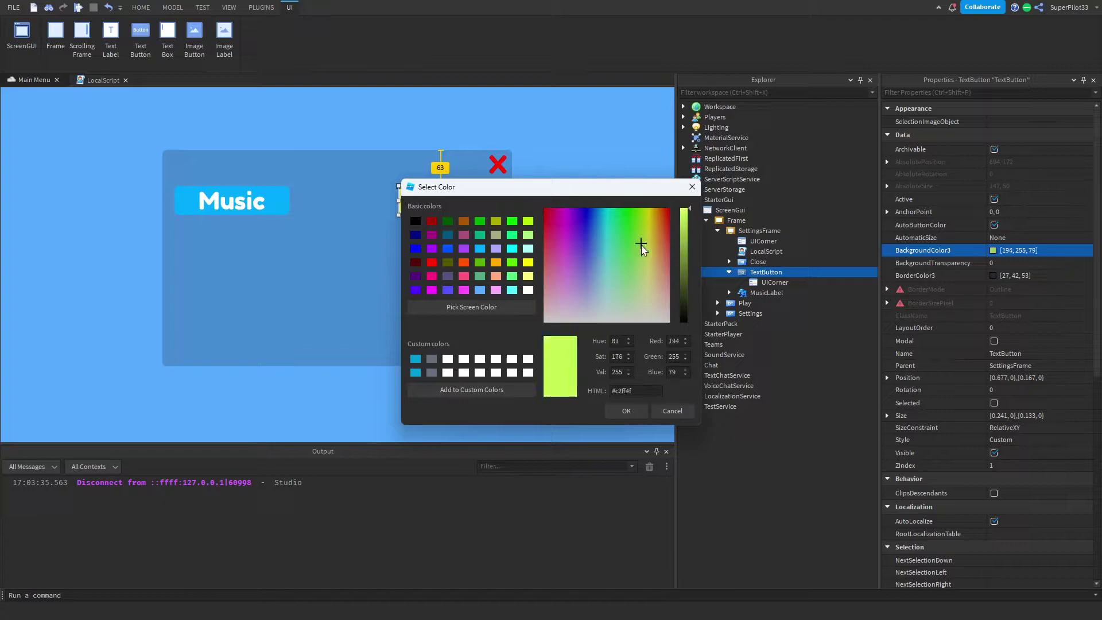
pyautogui.click(615, 246)
pyautogui.click(479, 276)
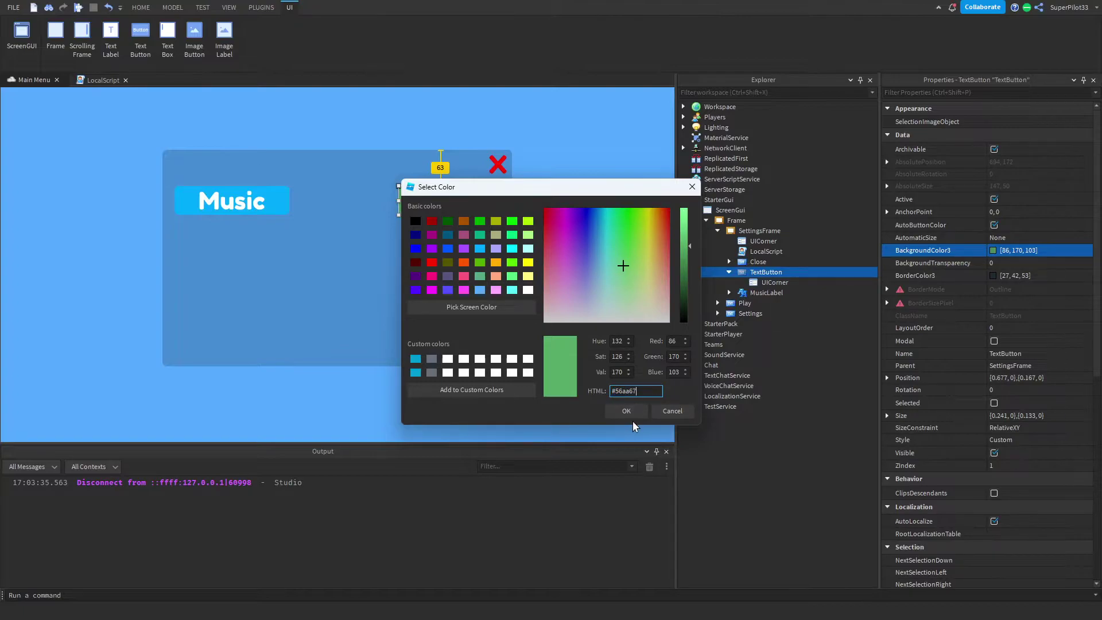
pyautogui.click(628, 412)
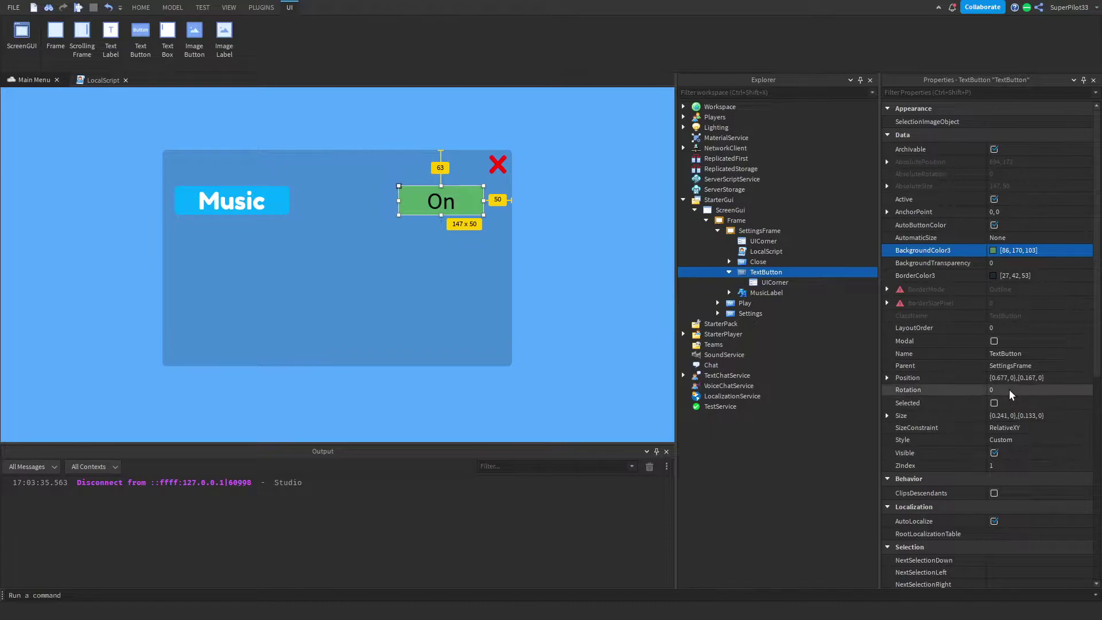
# Set the On button's text to bold Roboto Mono.
pyautogui.scroll(-10, 1011, 395)
pyautogui.click(995, 317)
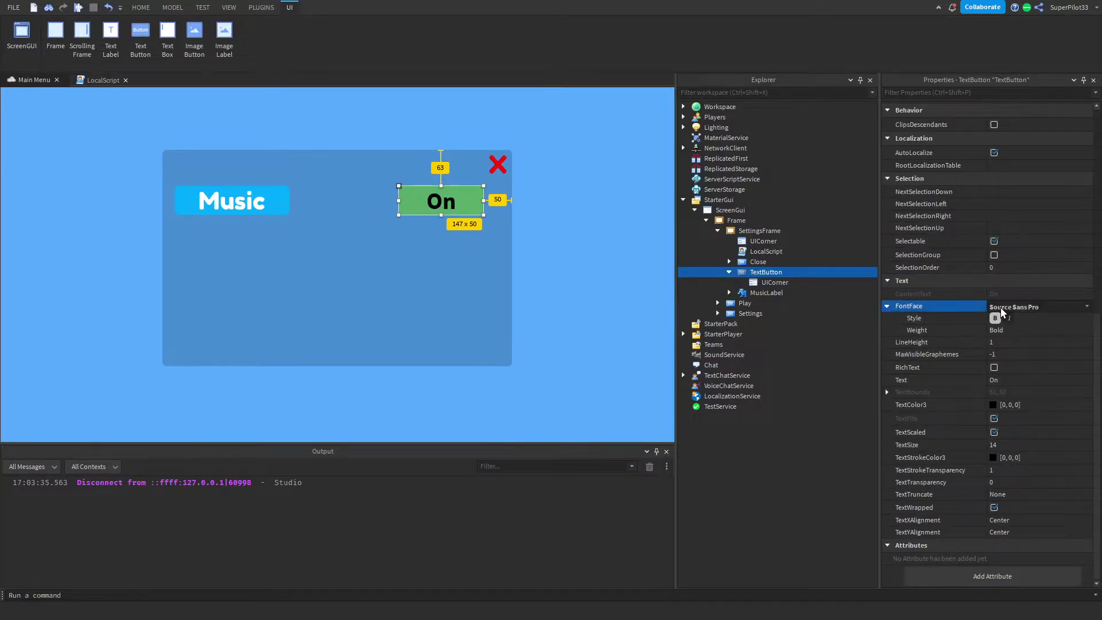
pyautogui.click(1002, 309)
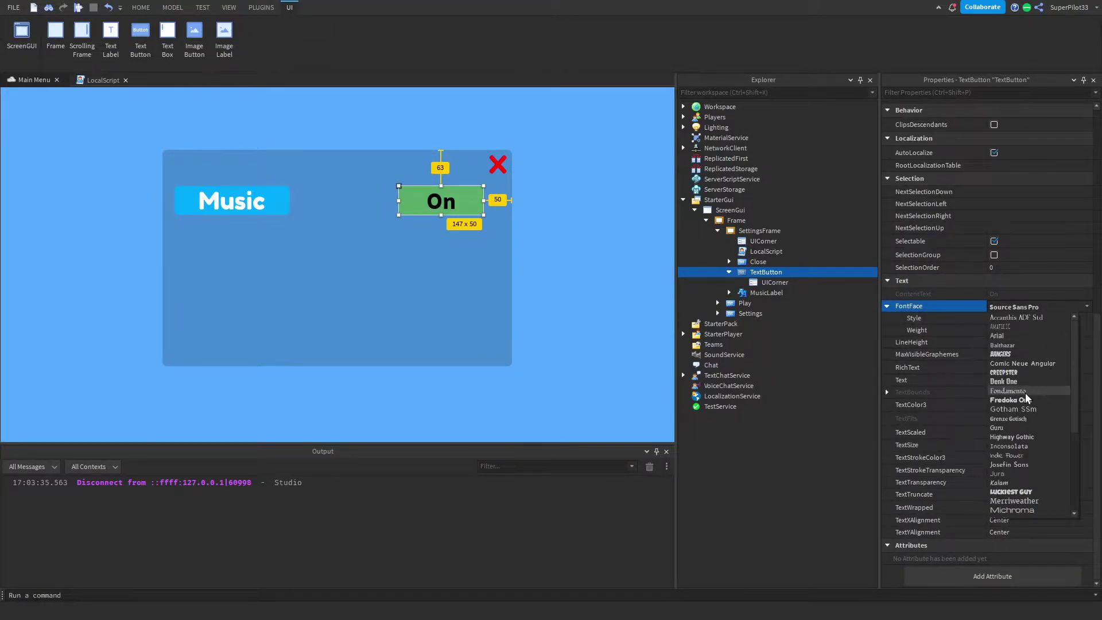
pyautogui.scroll(-1, 1026, 398)
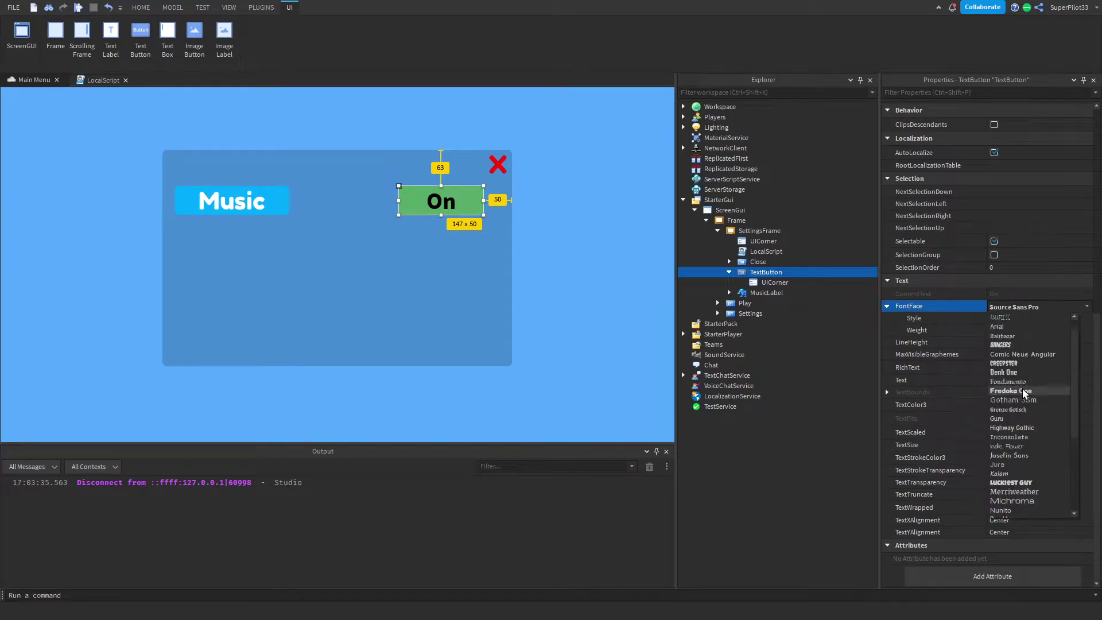
pyautogui.click(1012, 359)
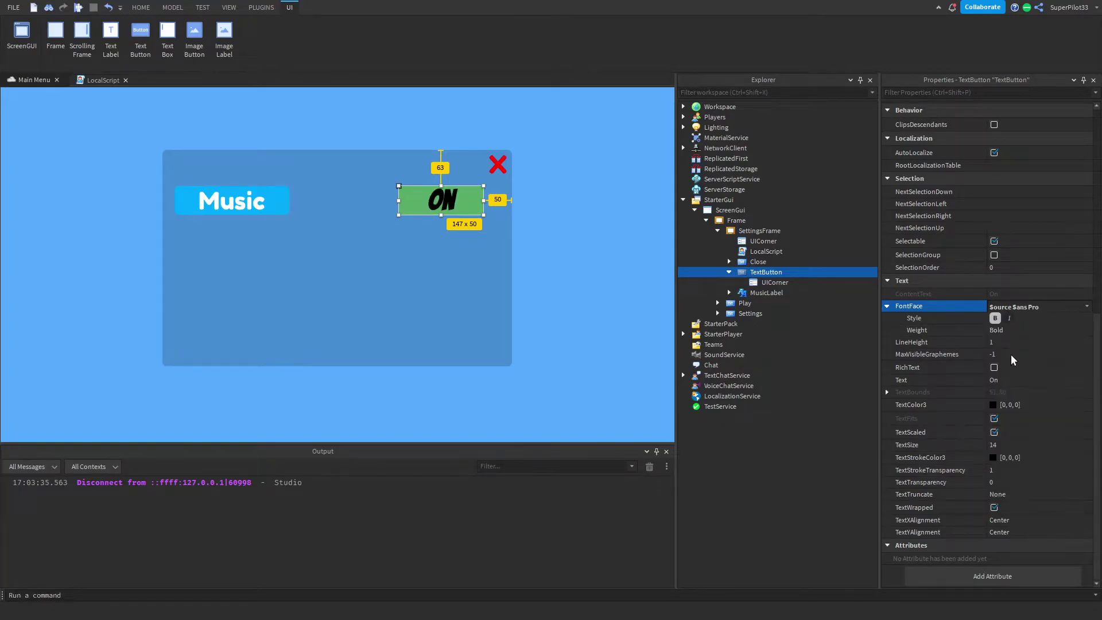
pyautogui.click(1022, 307)
pyautogui.scroll(-5, 1027, 413)
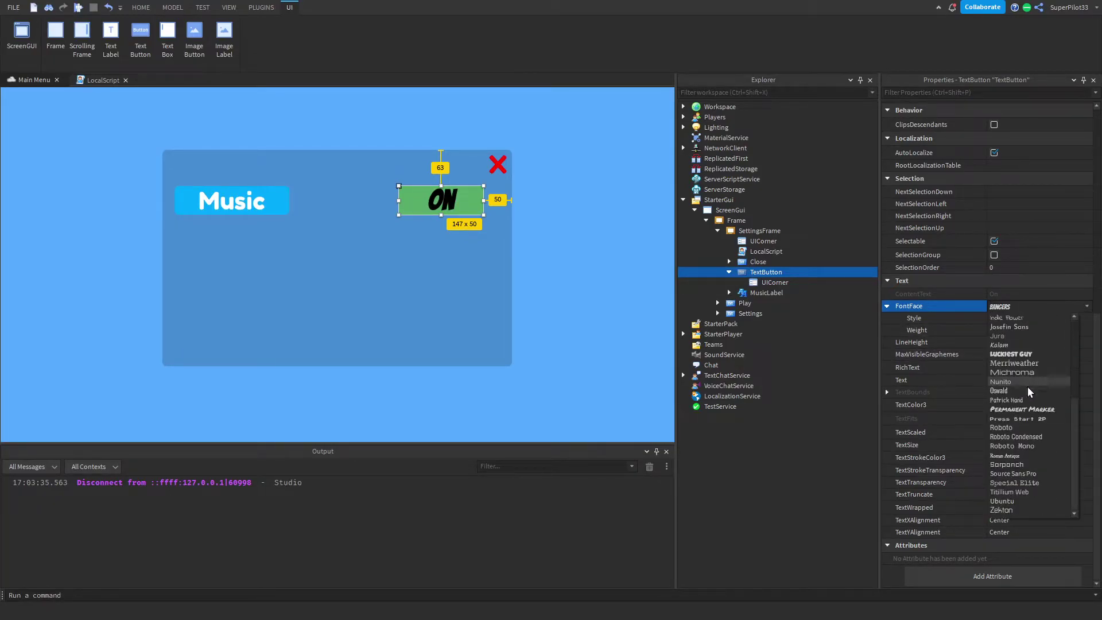
pyautogui.click(1034, 447)
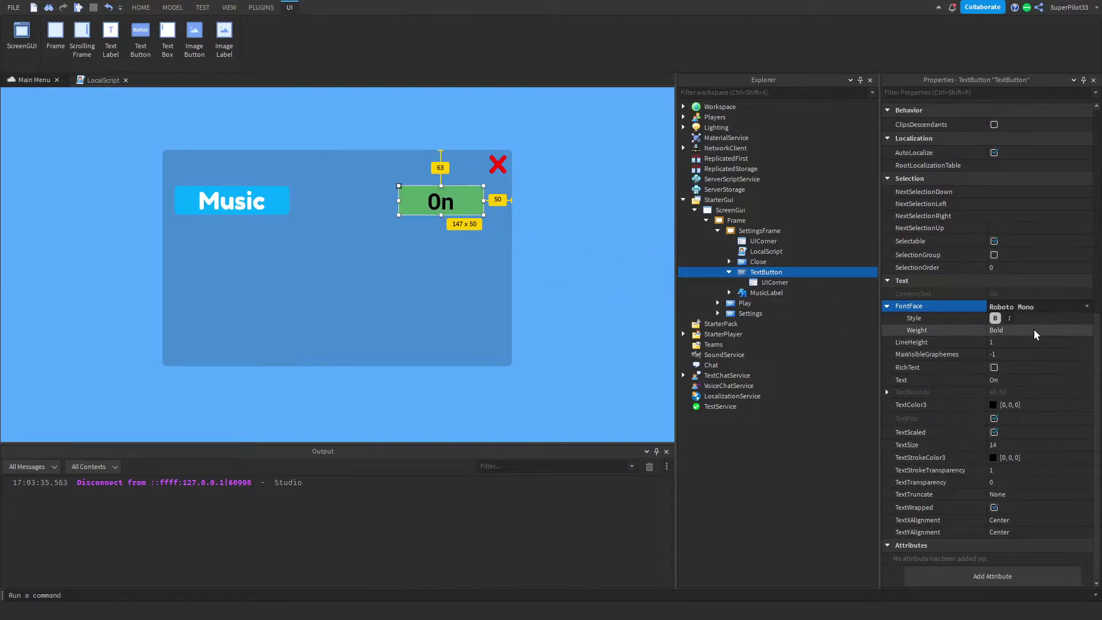
# Make the On button's text colour white.
pyautogui.click(1010, 405)
pyautogui.click(669, 322)
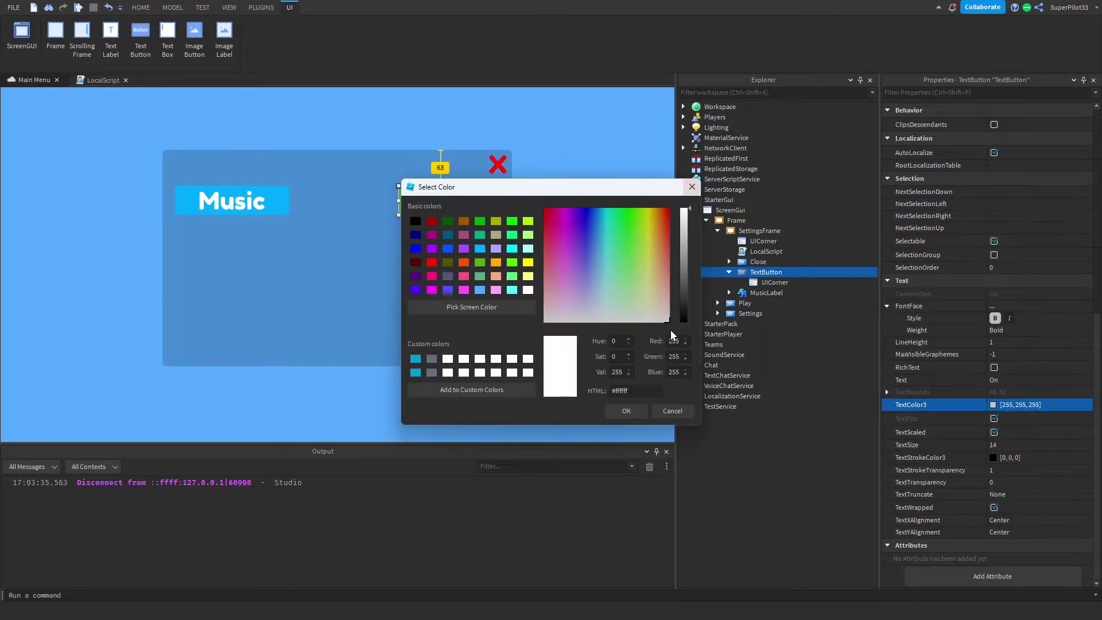
pyautogui.click(626, 411)
pyautogui.click(631, 264)
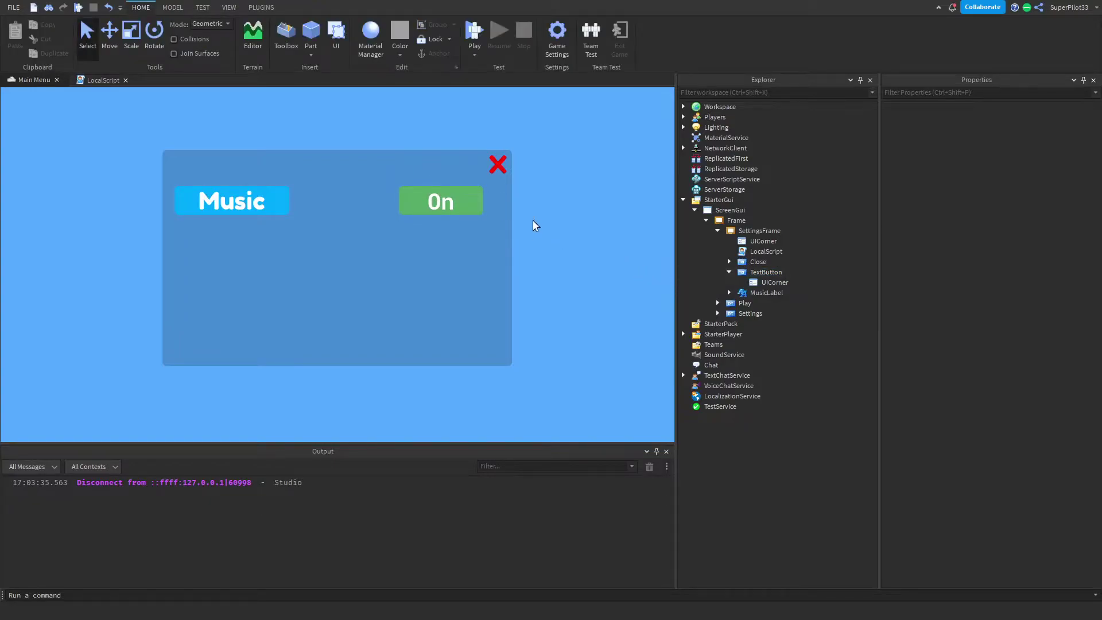
# Brighten the button's green background, then open the SettingsFrame LocalScript.
pyautogui.click(754, 273)
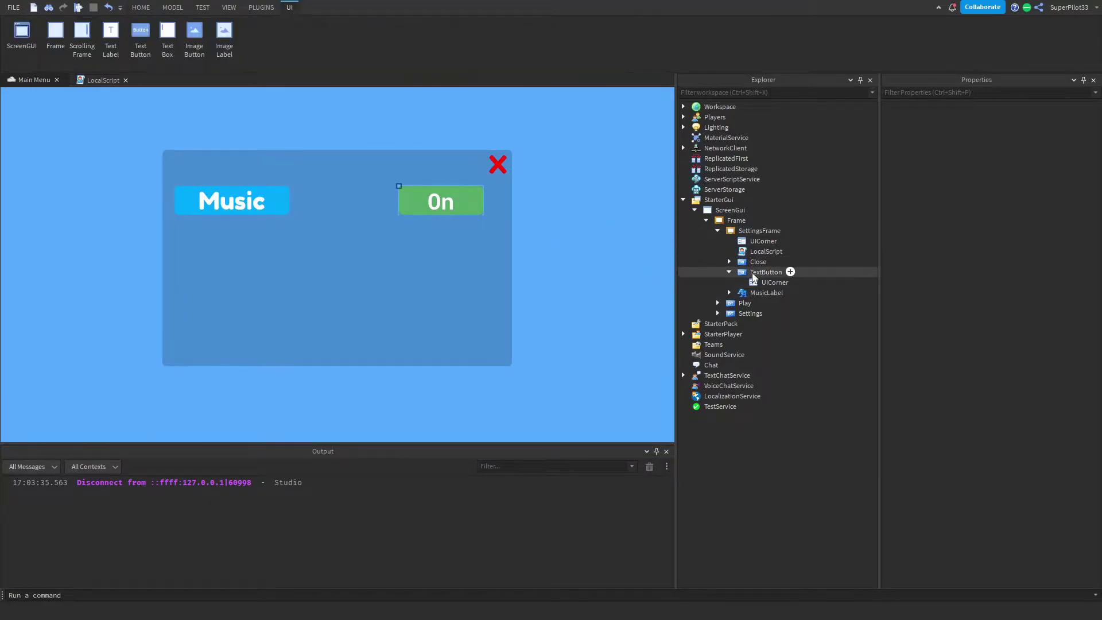
pyautogui.click(1010, 250)
pyautogui.moveTo(684, 239); pyautogui.dragTo(685, 222)
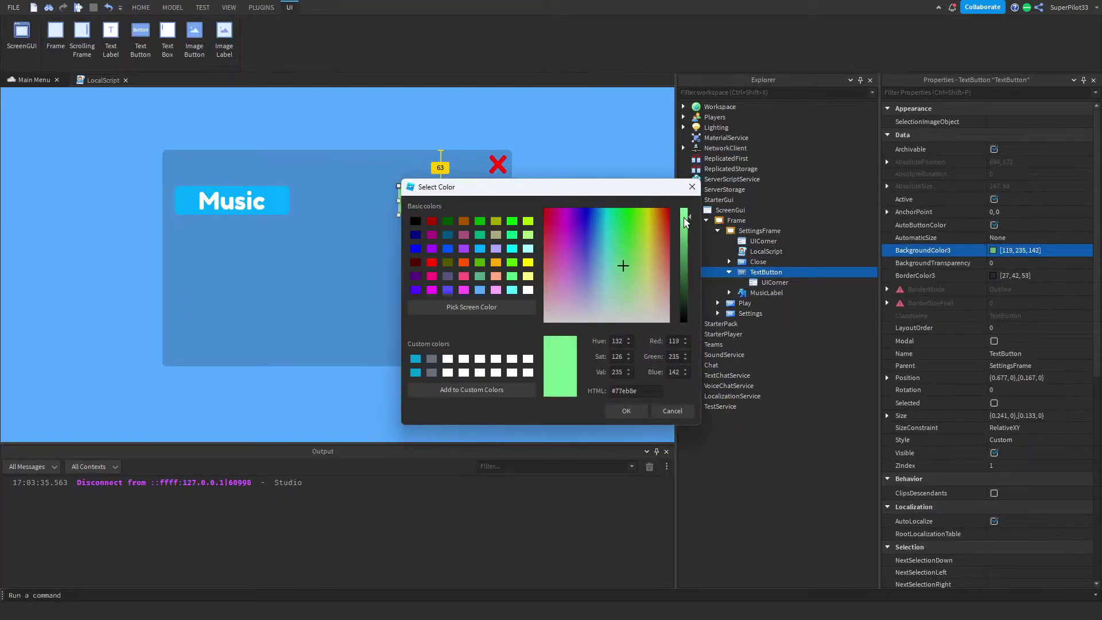
pyautogui.click(626, 411)
pyautogui.doubleClick(751, 253)
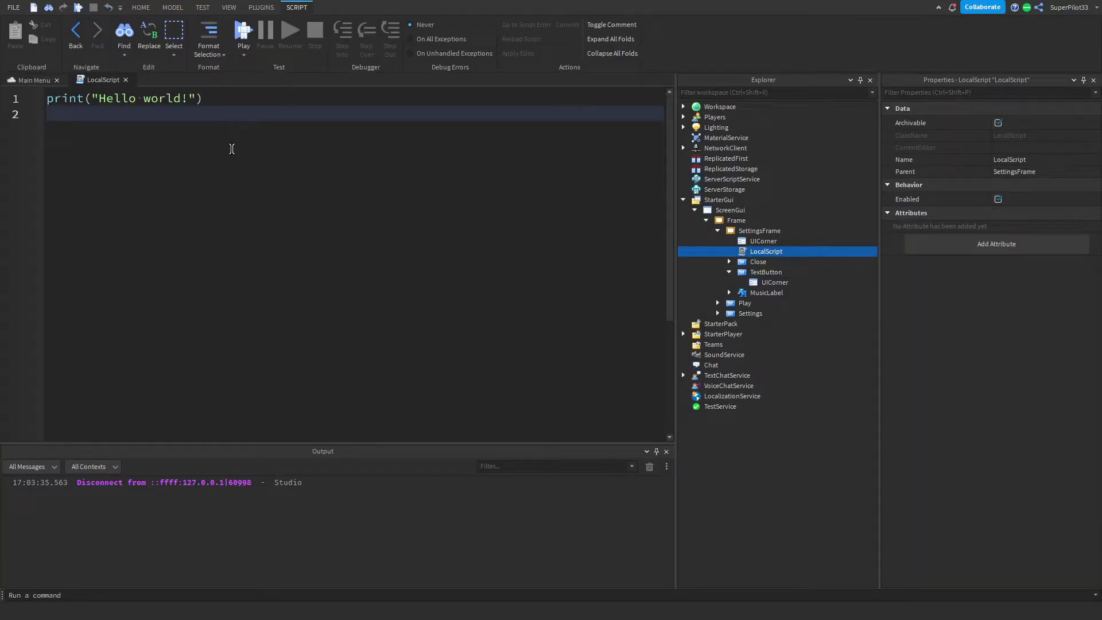
# Replace the script's contents with 'local button = script.Parent.TextButton'.
pyautogui.hotkey('ctrl', 'a')
pyautogui.press('BackSpace')
pyautogui.write('lk')
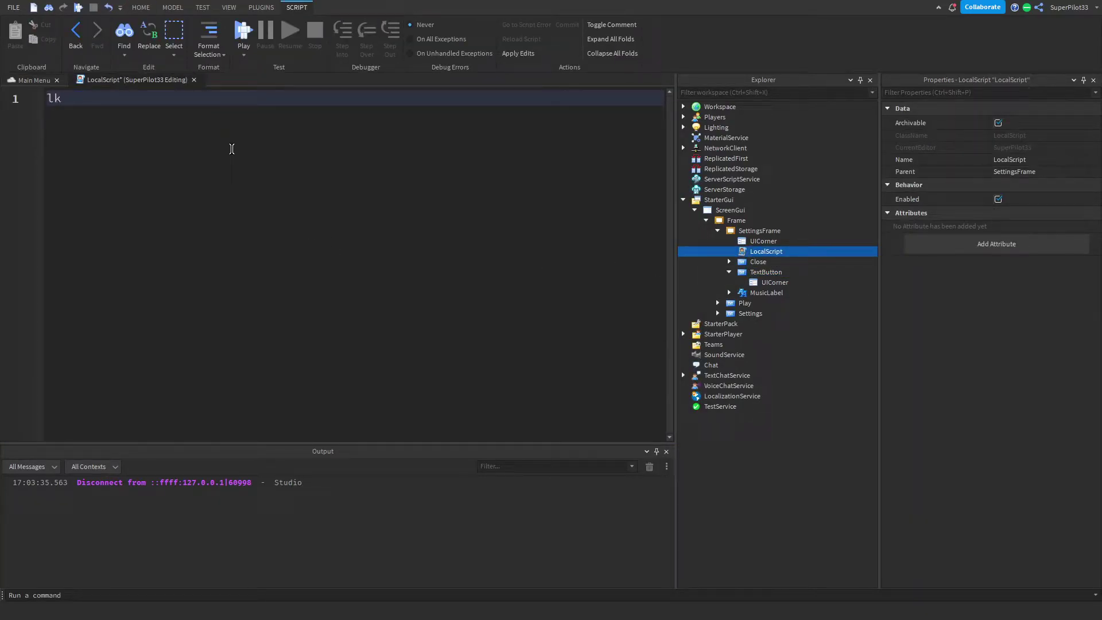
pyautogui.press('BackSpace')
pyautogui.write('ocal button = script.Parent.Te')
pyautogui.press('Tab')
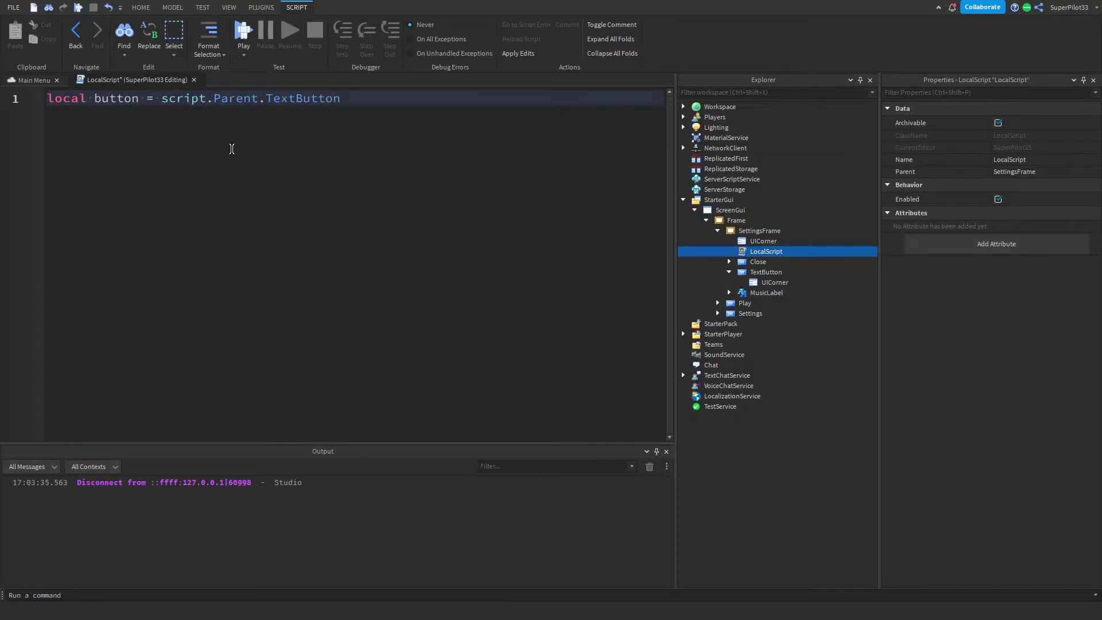
# Rename the TextButton to MusicButton and update the script reference to script.Parent.MusicButton.
pyautogui.click(766, 272)
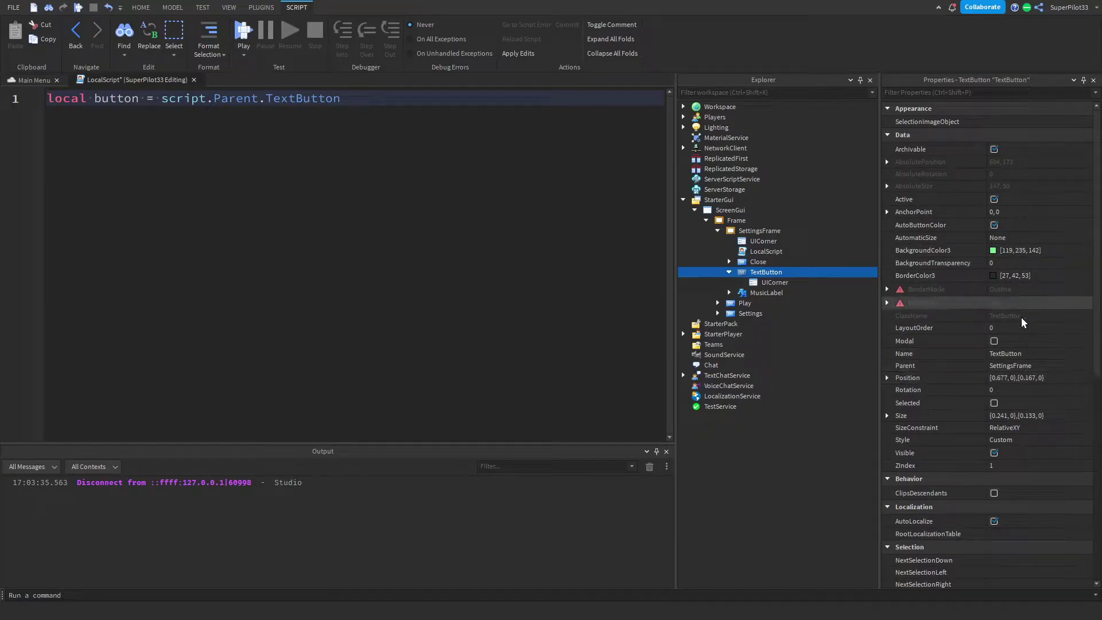
pyautogui.doubleClick(1023, 354)
pyautogui.write('MusicButton')
pyautogui.press('Return')
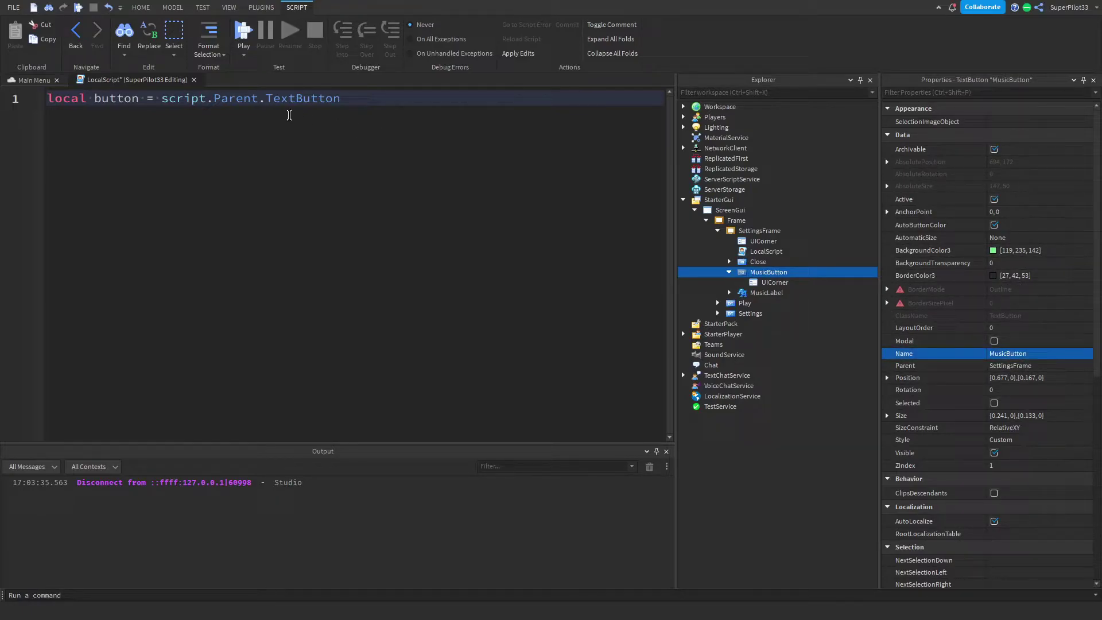
pyautogui.doubleClick(291, 100)
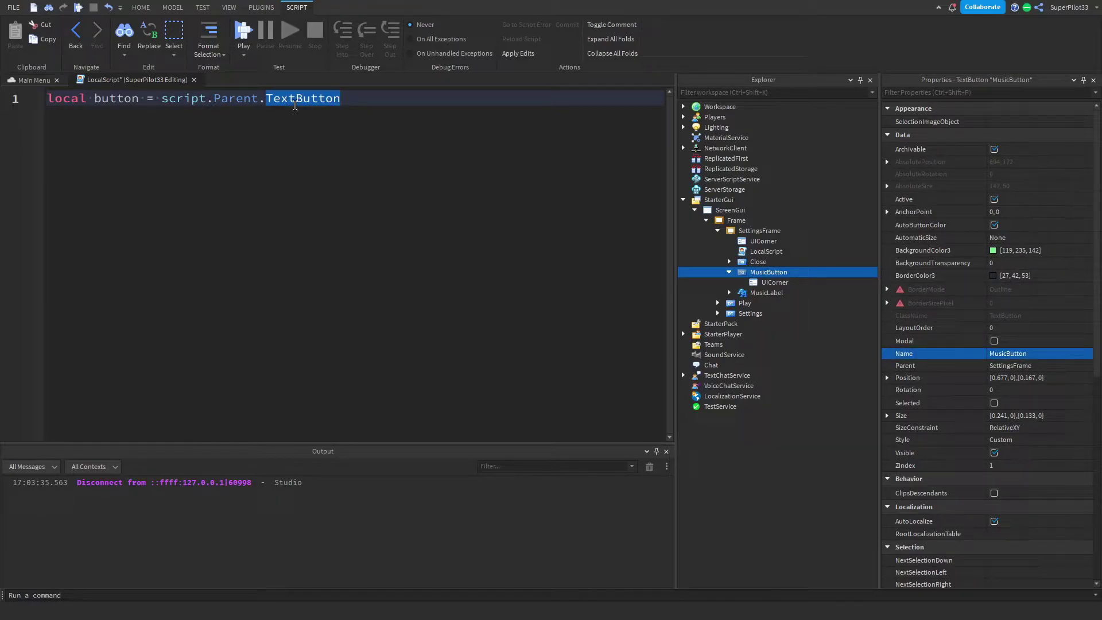
pyautogui.write('Musi')
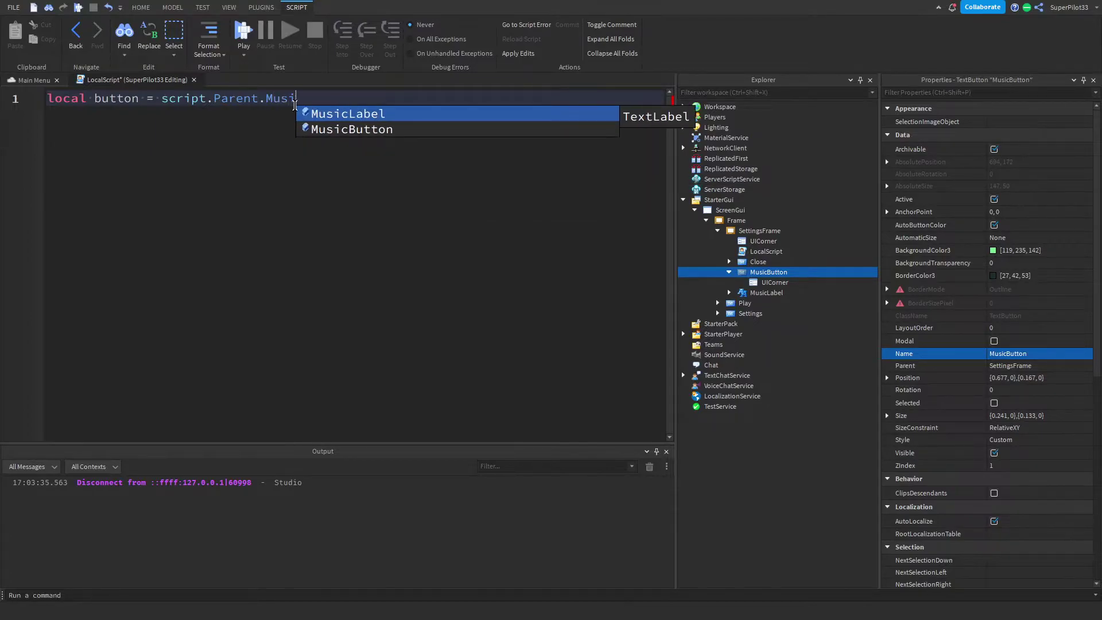
pyautogui.press('Down')
pyautogui.press('Tab')
# Duplicate the line and name the two variables musicbutton and musiclabel.
pyautogui.hotkey('ctrl', 'd')
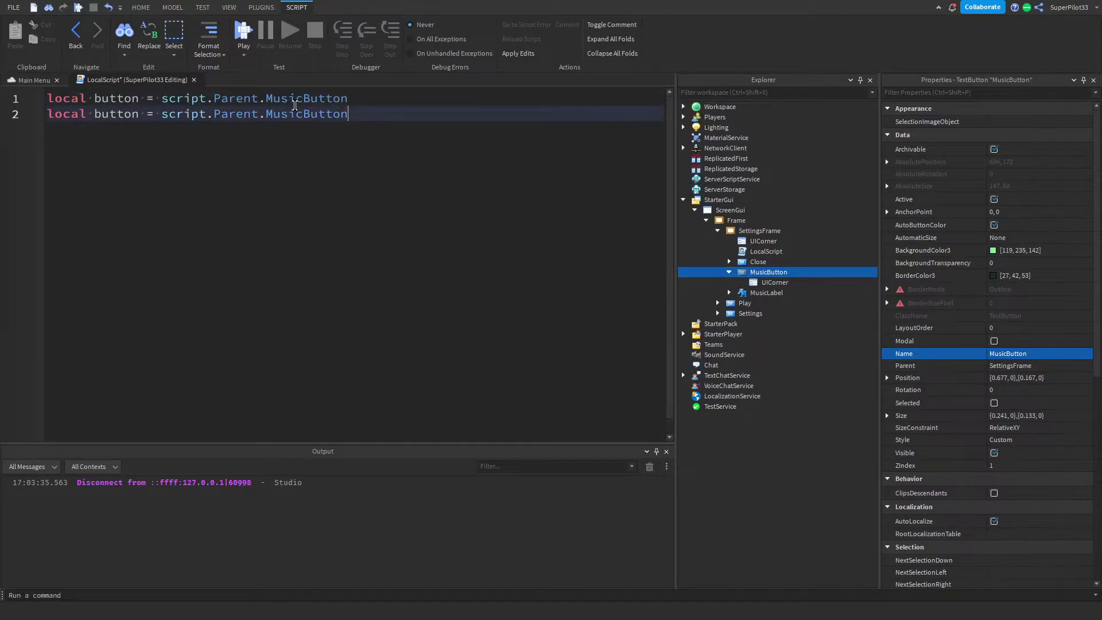
pyautogui.doubleClick(117, 115)
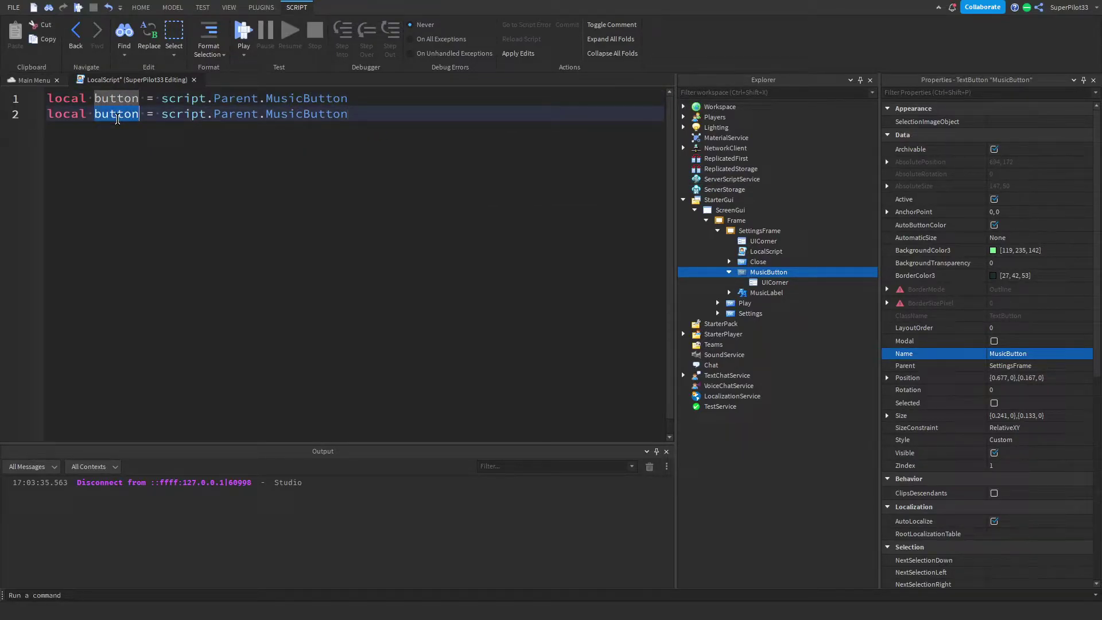
pyautogui.write('label')
pyautogui.doubleClick(94, 98)
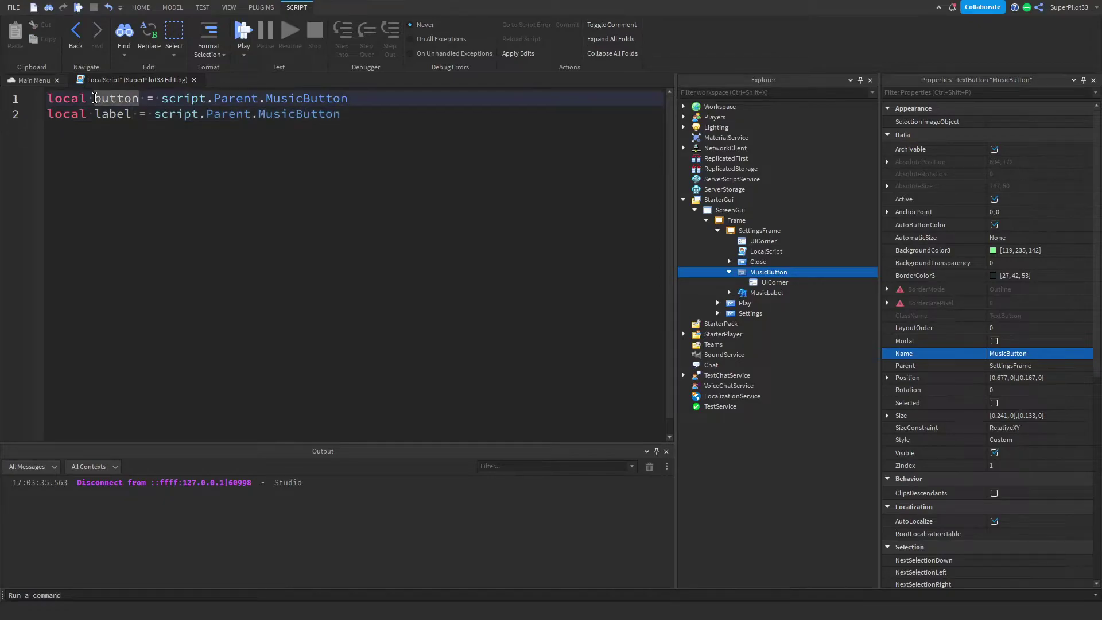
pyautogui.click(95, 98)
pyautogui.write('Music')
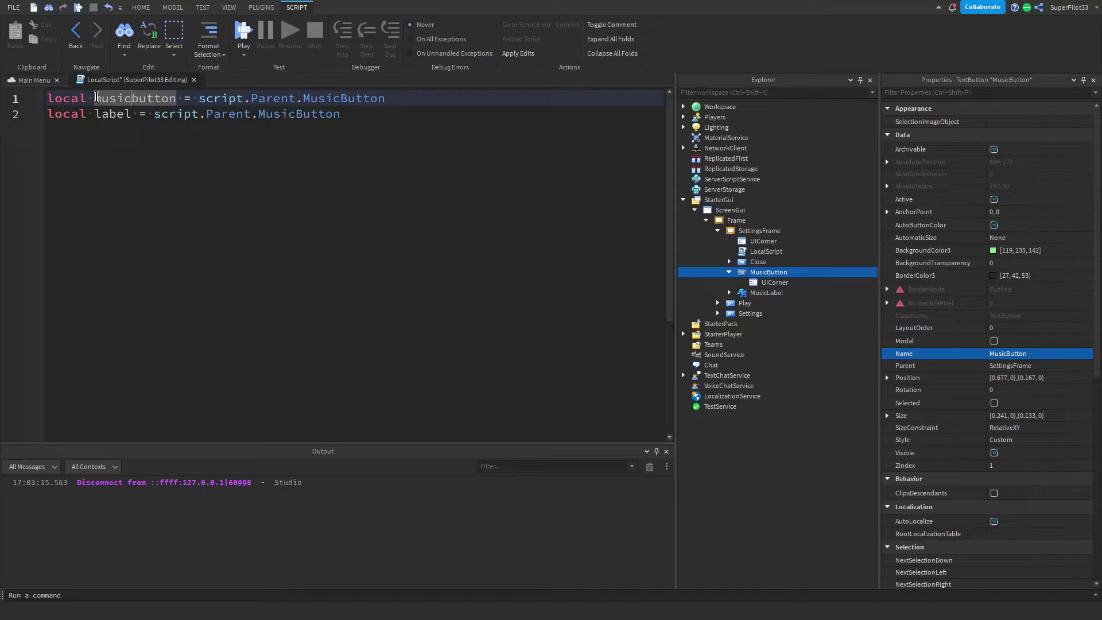
pyautogui.doubleClick(95, 113)
pyautogui.click(96, 113)
pyautogui.write('music')
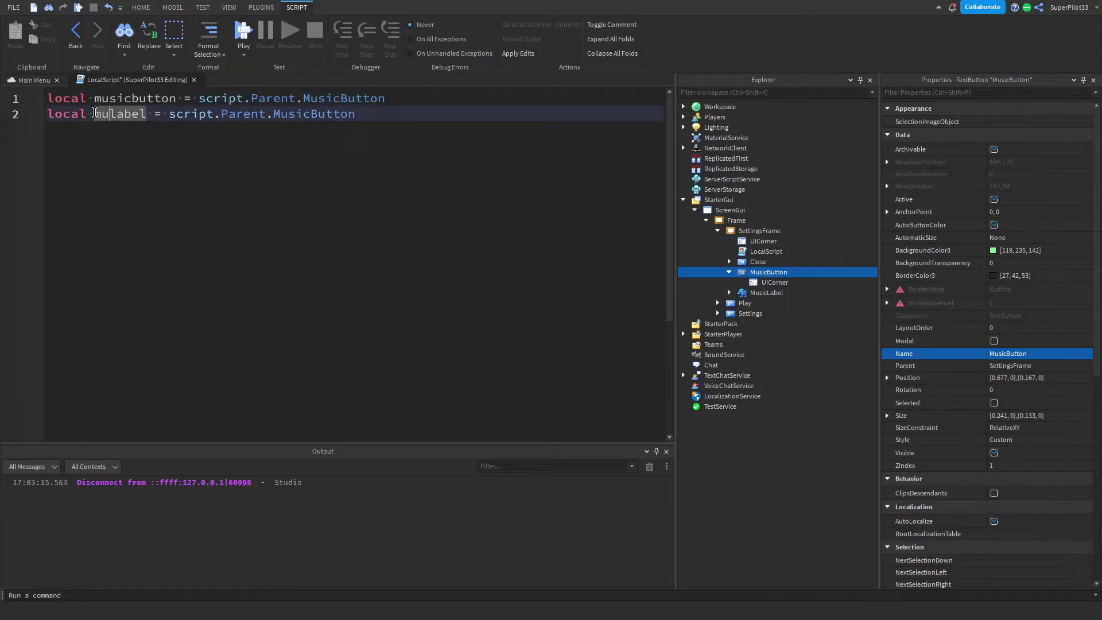
pyautogui.click(386, 116)
pyautogui.press('Return')
pyautogui.press('Return')
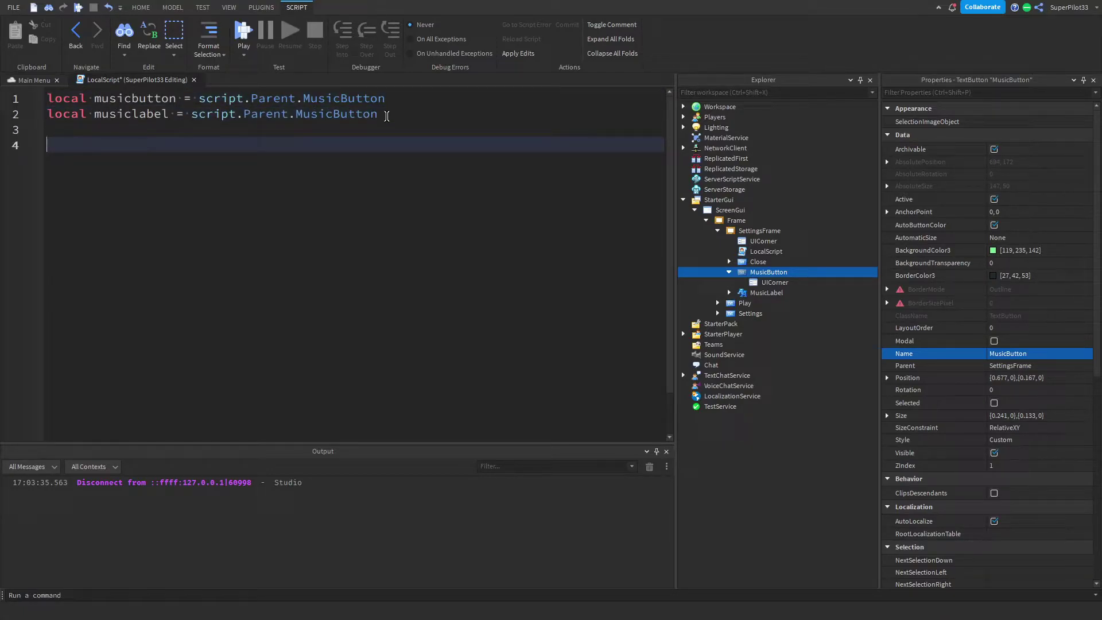
# Write an empty musicbutton.MouseButton1Click:Connect(function() … end) handler.
pyautogui.write('musicbutton.mO')
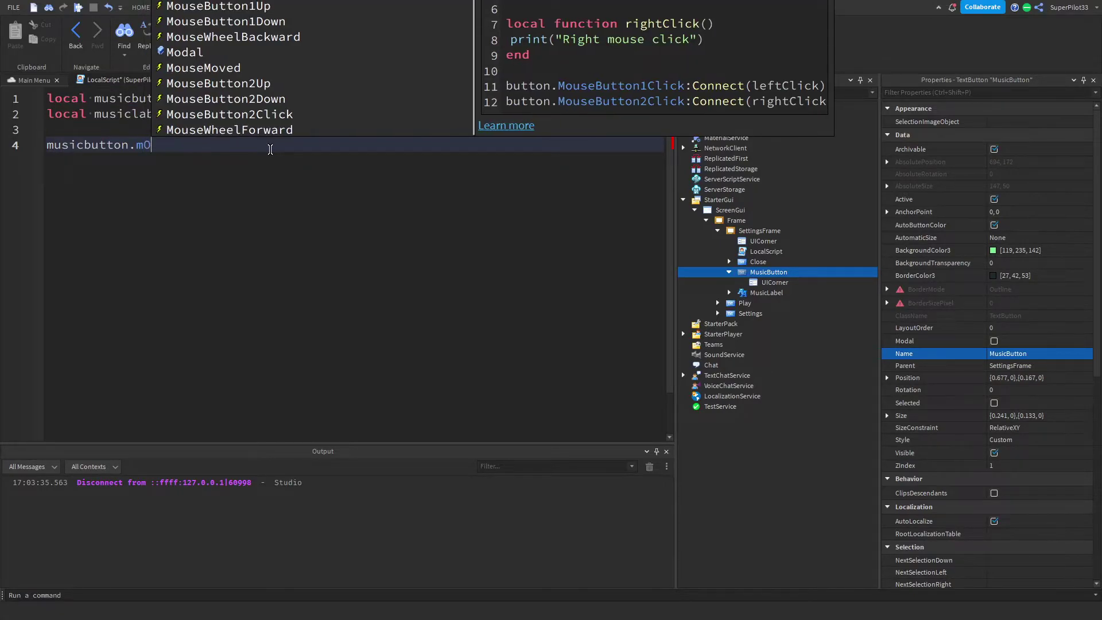
pyautogui.write('useButton1Click:Connect(f')
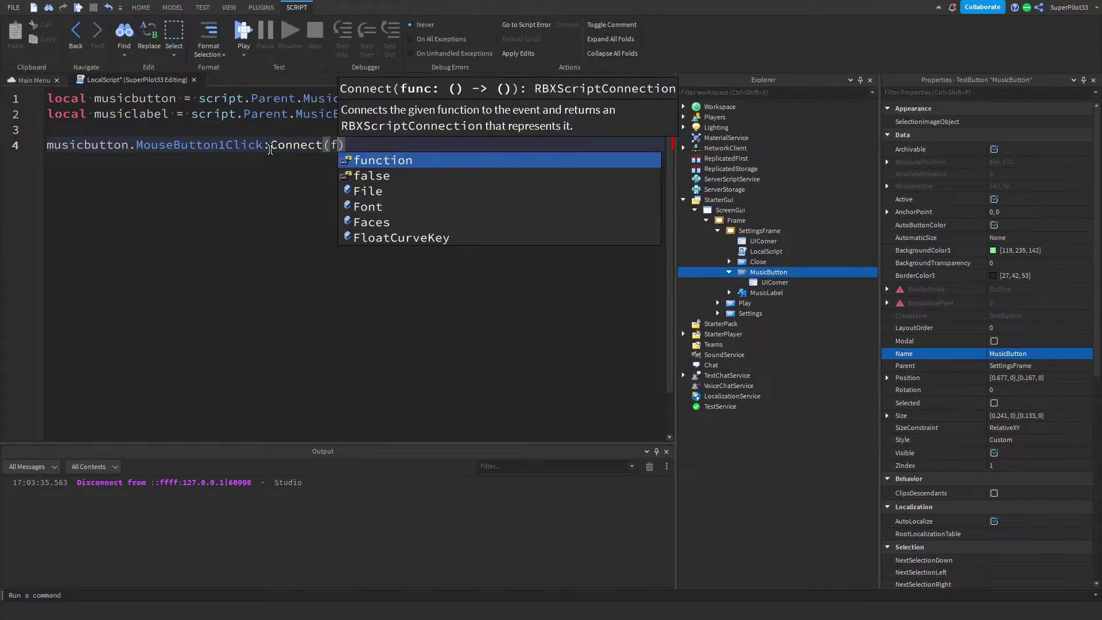
pyautogui.write('unction)()')
pyautogui.press('Return')
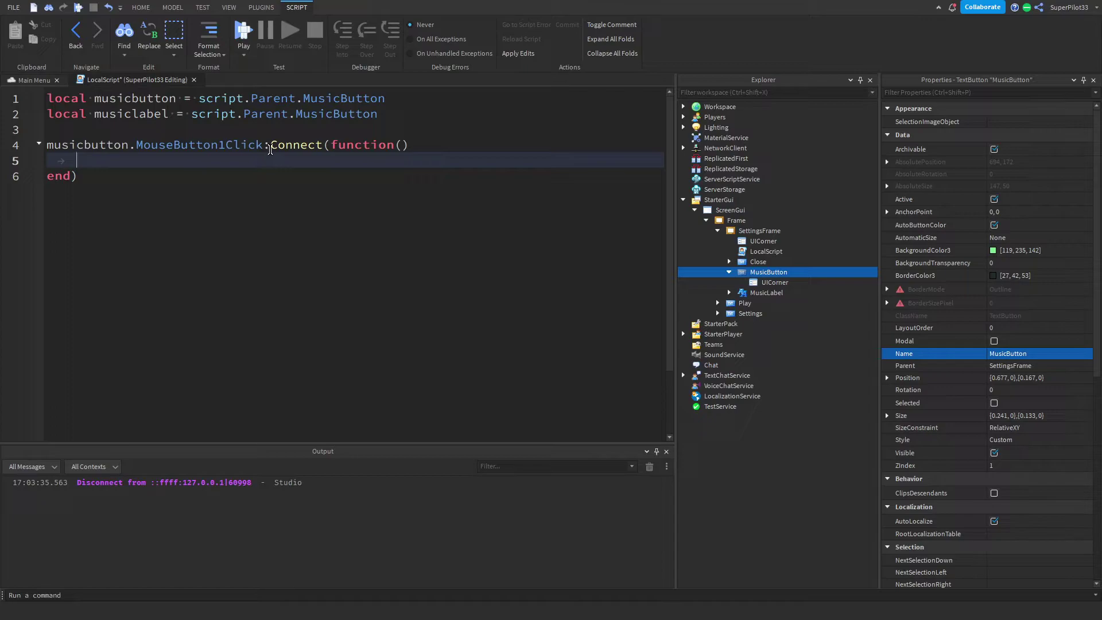
pyautogui.click(85, 176)
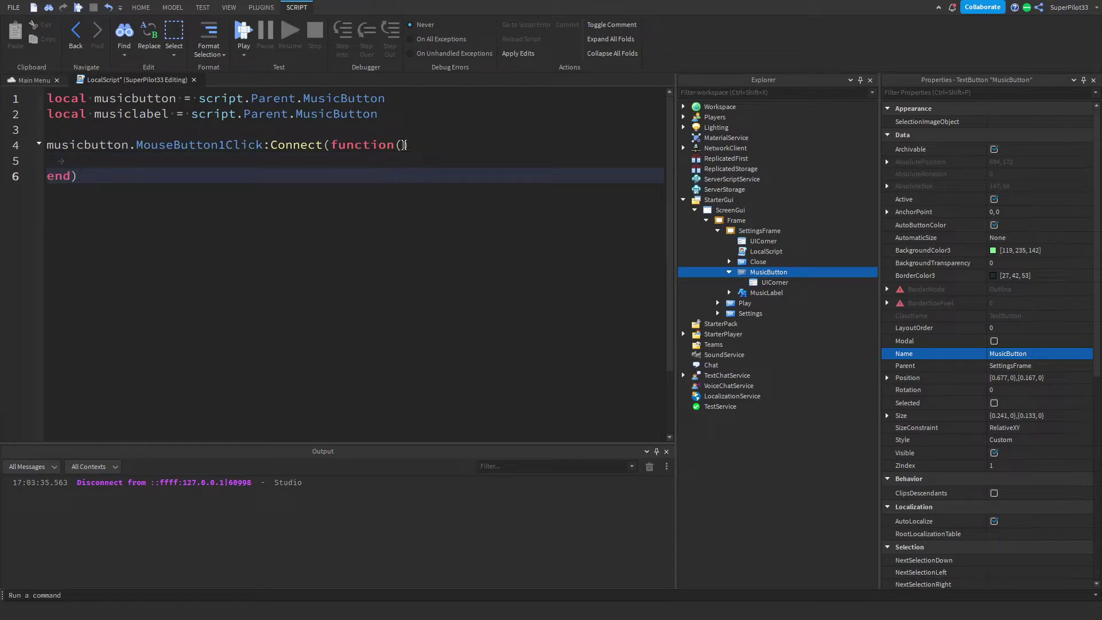
pyautogui.moveTo(405, 145); pyautogui.dragTo(392, 144)
pyautogui.click(245, 166)
pyautogui.press('Return')
pyautogui.press('Return')
pyautogui.click(165, 172)
# Check MusicButton's background colour and add the comment '--119, 235, 142 - Green' above the handler.
pyautogui.click(37, 81)
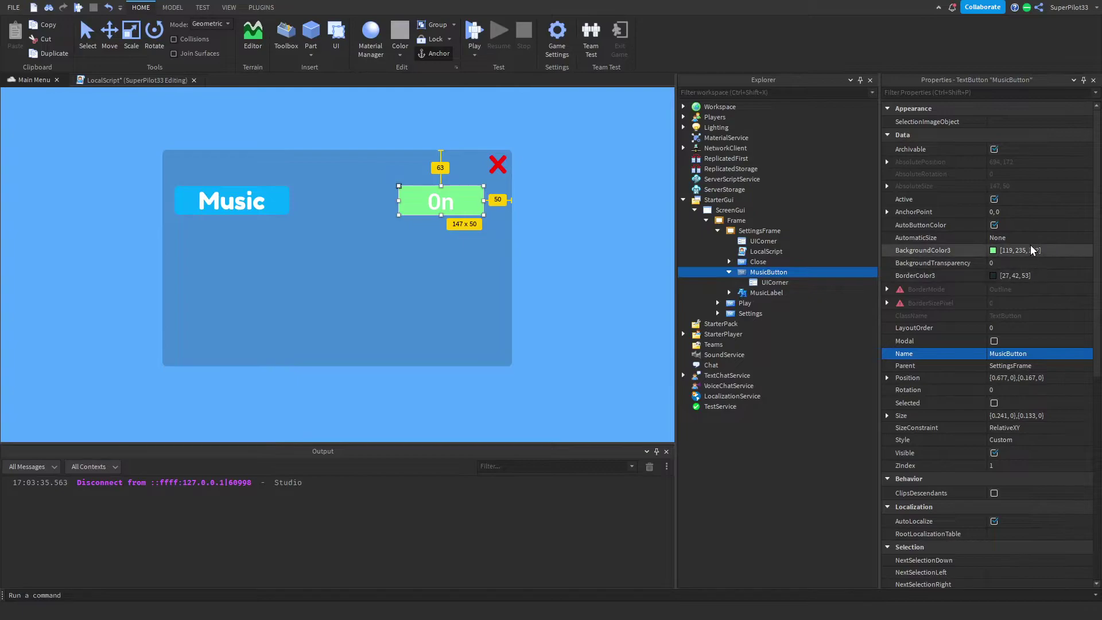
pyautogui.click(993, 253)
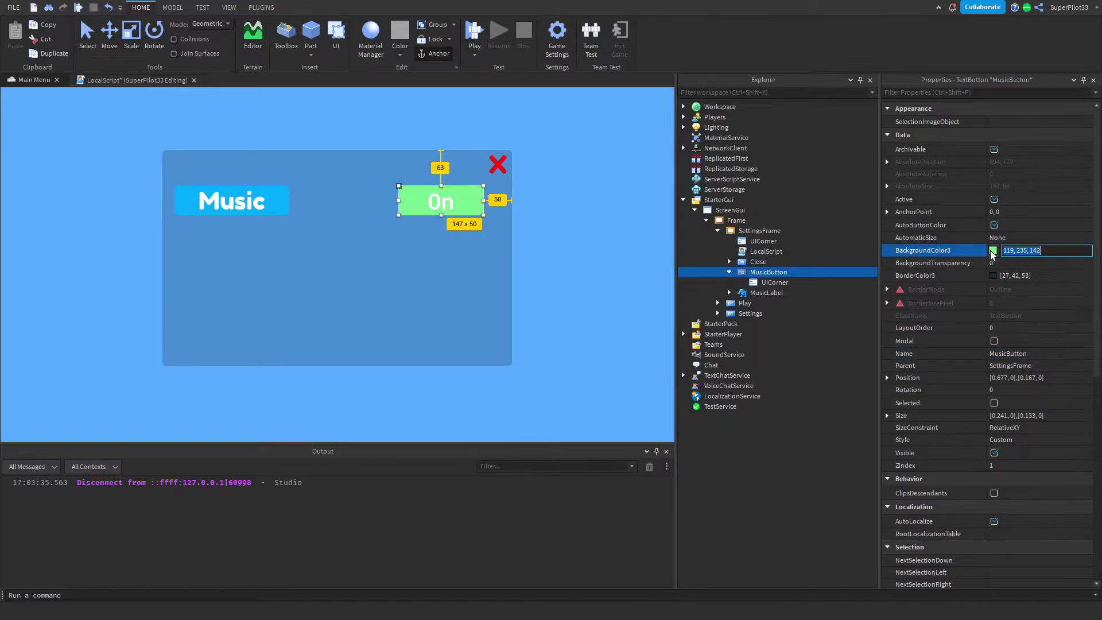
pyautogui.click(137, 79)
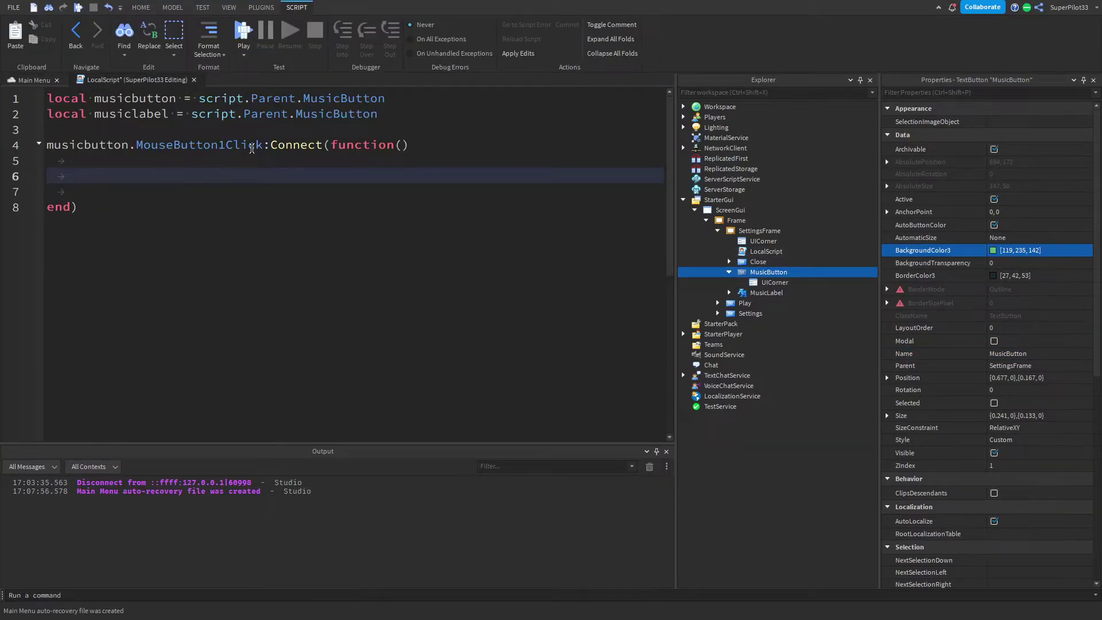
pyautogui.click(77, 127)
pyautogui.press('Return')
pyautogui.press('Return')
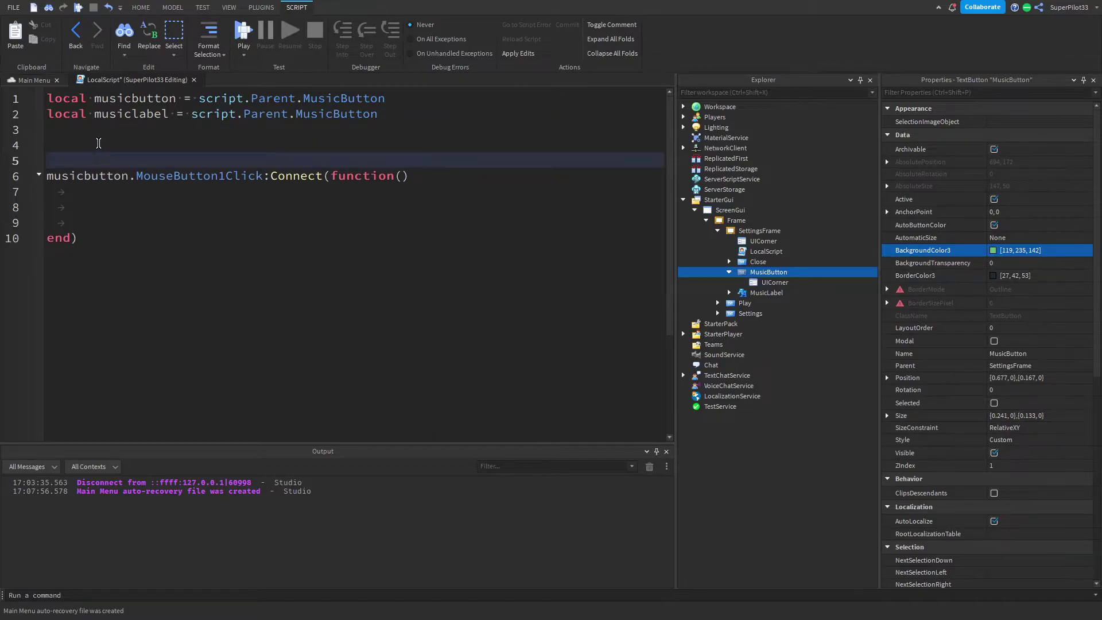
pyautogui.click(99, 142)
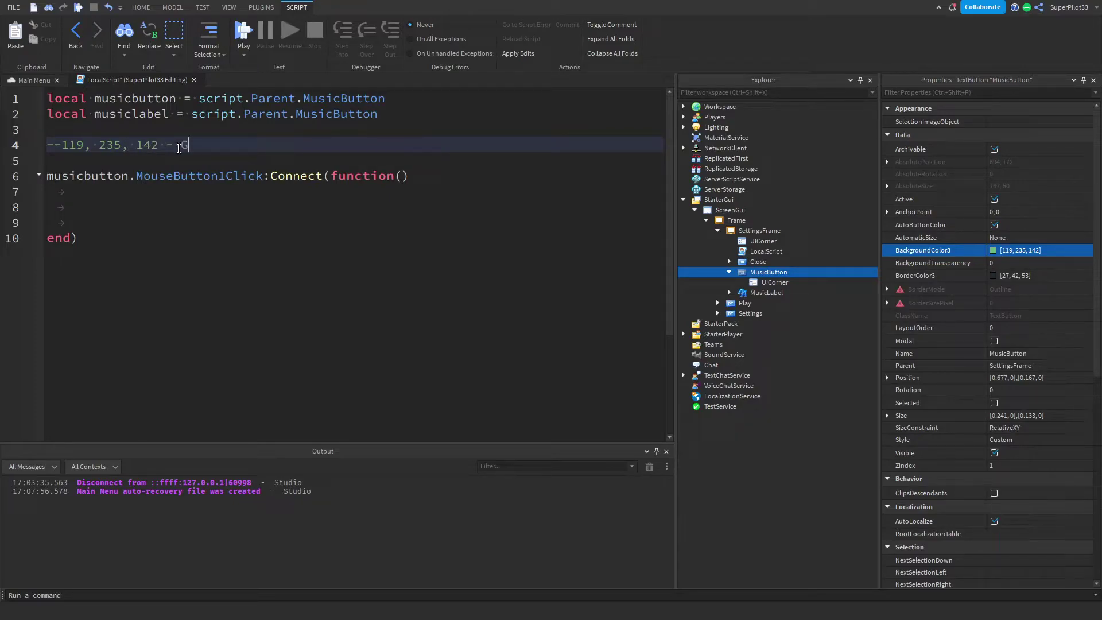
pyautogui.press('Return')
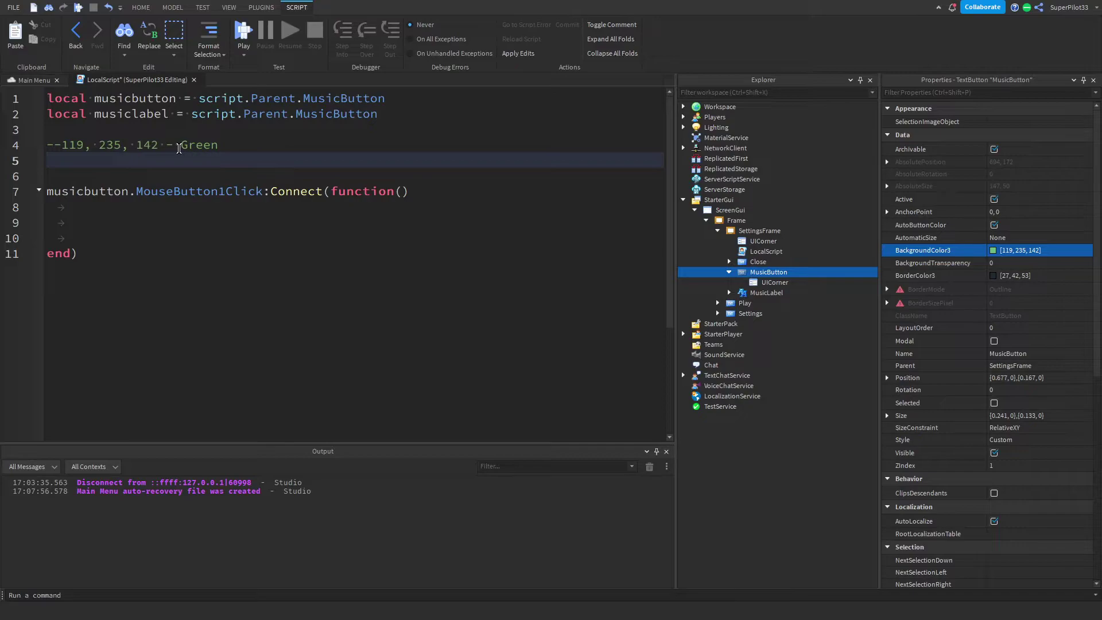
pyautogui.click(38, 84)
# Set MusicButton's background to red (235, 98, 100), copy the value, and paste it into the LocalScript.
pyautogui.click(994, 250)
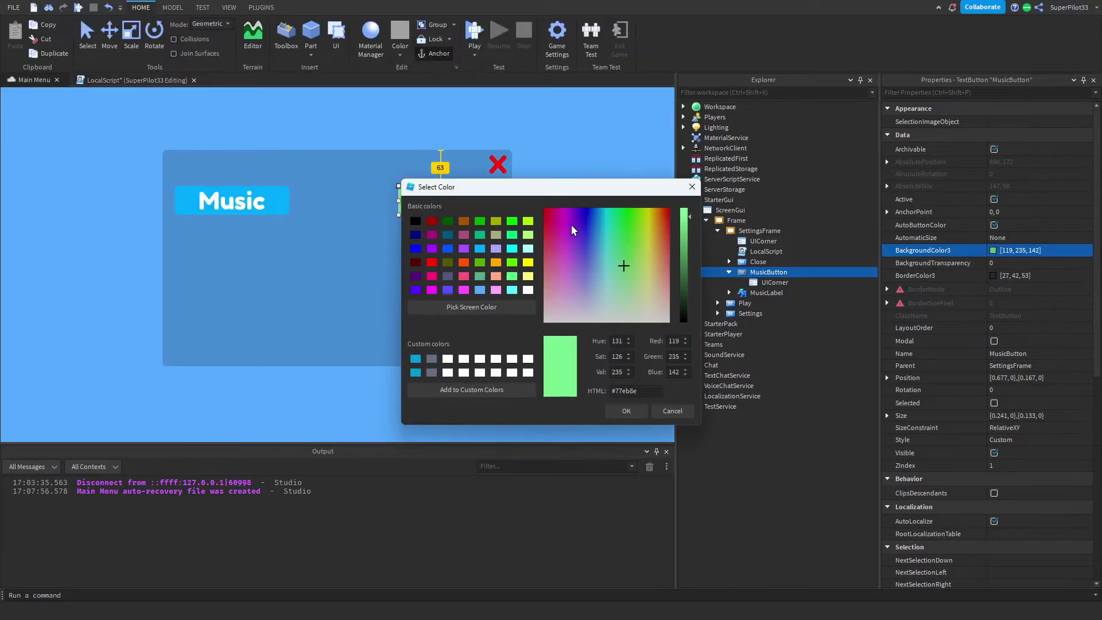
pyautogui.click(546, 212)
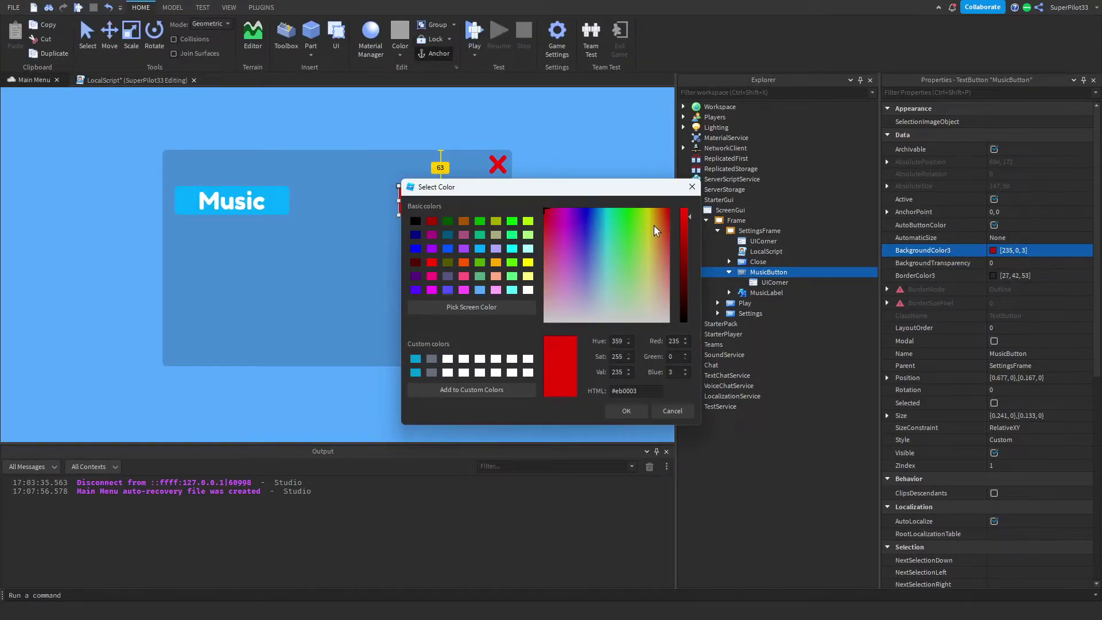
pyautogui.click(545, 254)
pyautogui.click(639, 416)
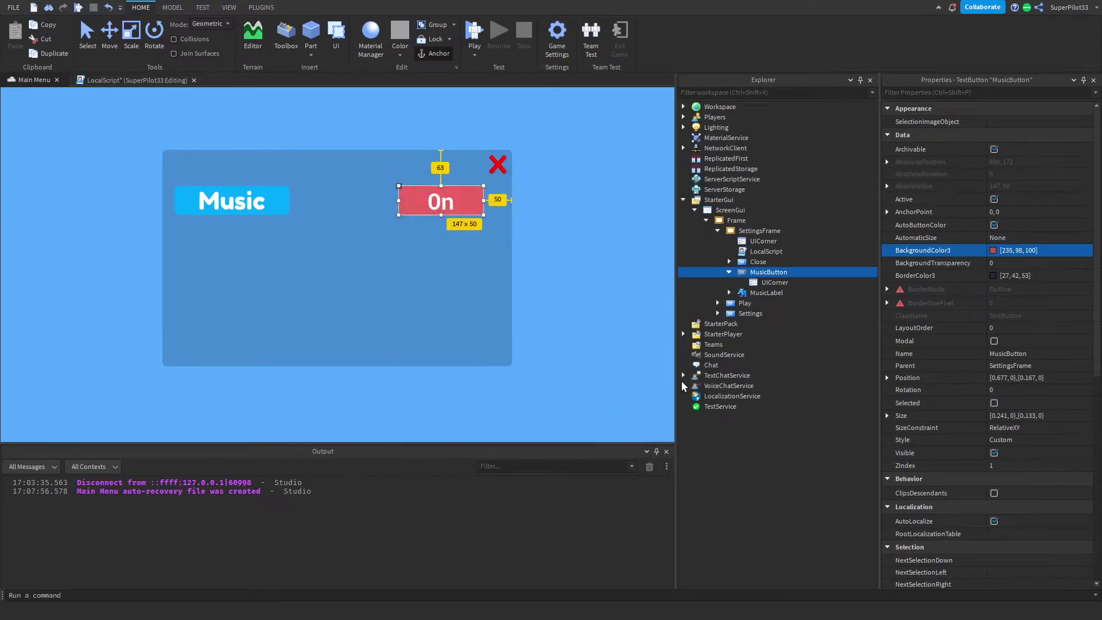
pyautogui.click(1022, 250)
pyautogui.hotkey('ctrl', 'c')
pyautogui.doubleClick(756, 253)
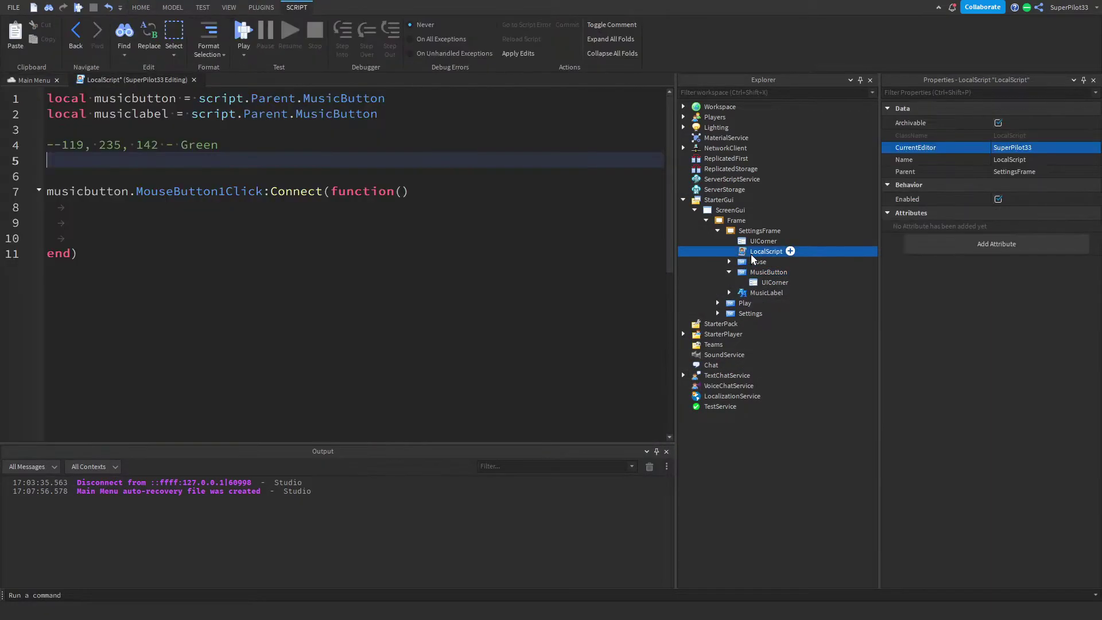
pyautogui.write('--119, 235, 142 - Green')
# Change the copied comment to read '235, 98, 100 - Red'.
pyautogui.moveTo(158, 161); pyautogui.dragTo(68, 165)
pyautogui.hotkey('ctrl', 'v')
pyautogui.doubleClick(179, 160)
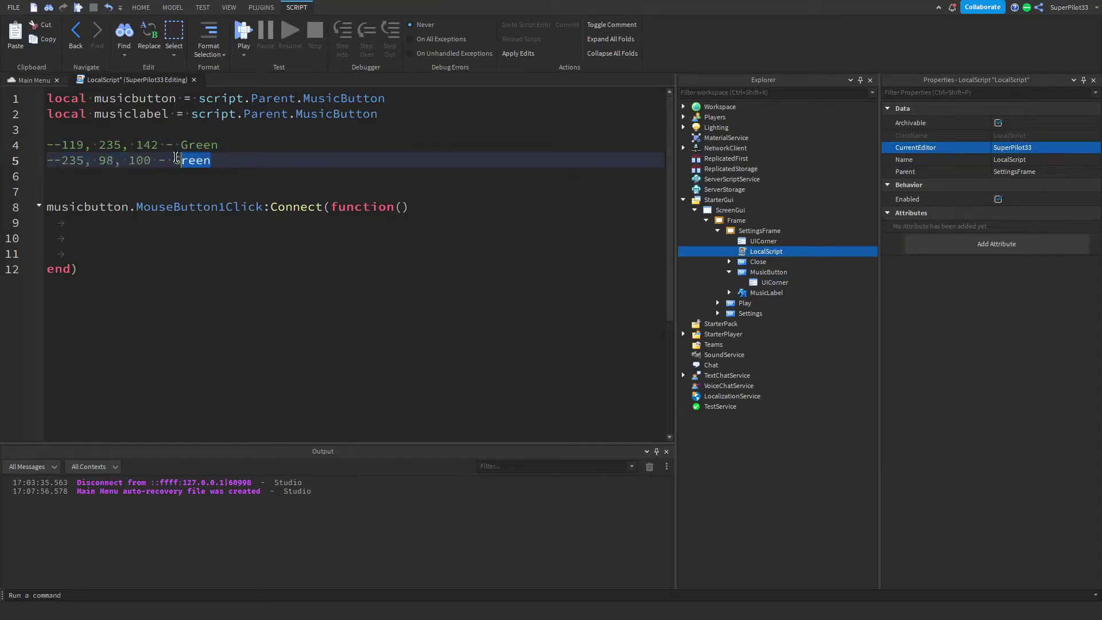
pyautogui.write('Red')
pyautogui.click(175, 236)
# Declare 'local musicOn = true' on line 7 above the click handler.
pyautogui.click(171, 186)
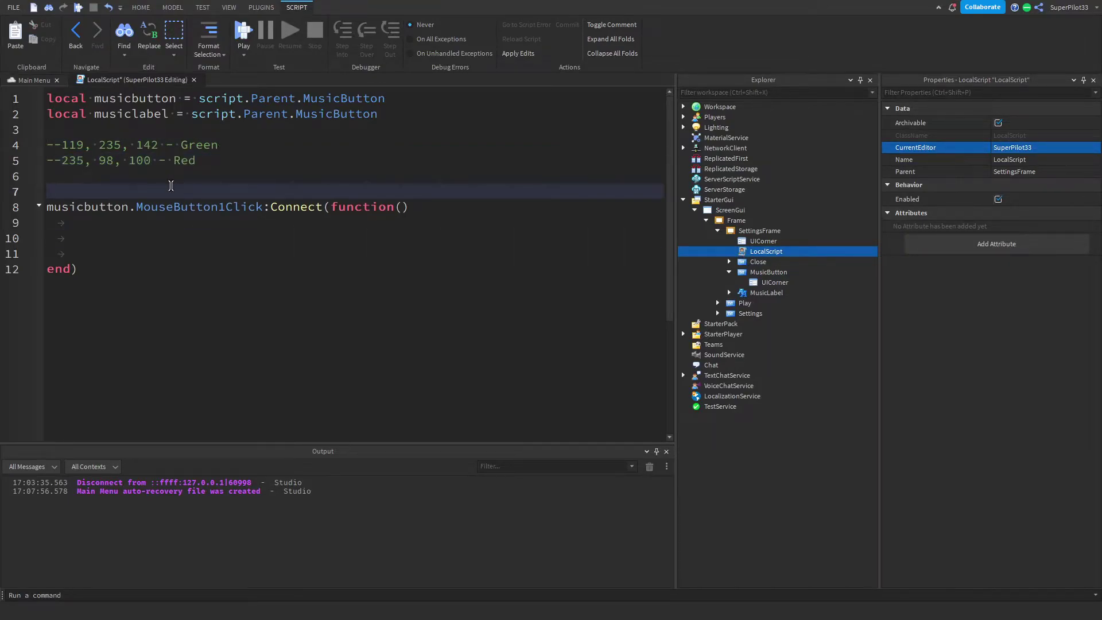
pyautogui.write('local musicOn')
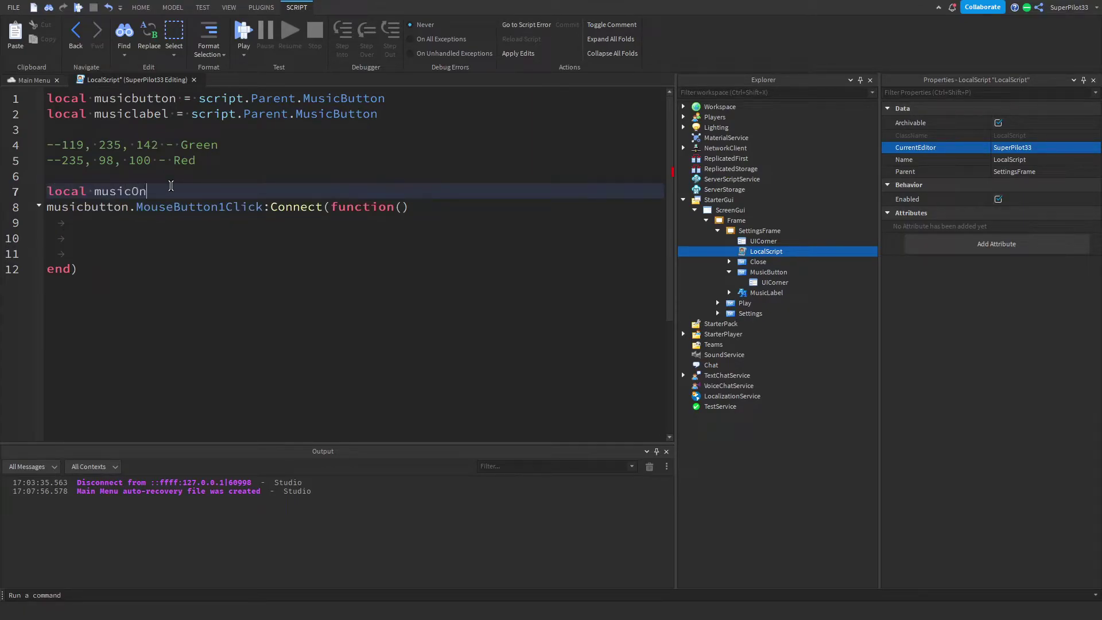
pyautogui.write(' = false')
pyautogui.press('BackSpace')
pyautogui.press('BackSpace')
pyautogui.press('BackSpace')
pyautogui.press('BackSpace')
pyautogui.press('BackSpace')
pyautogui.write('trye')
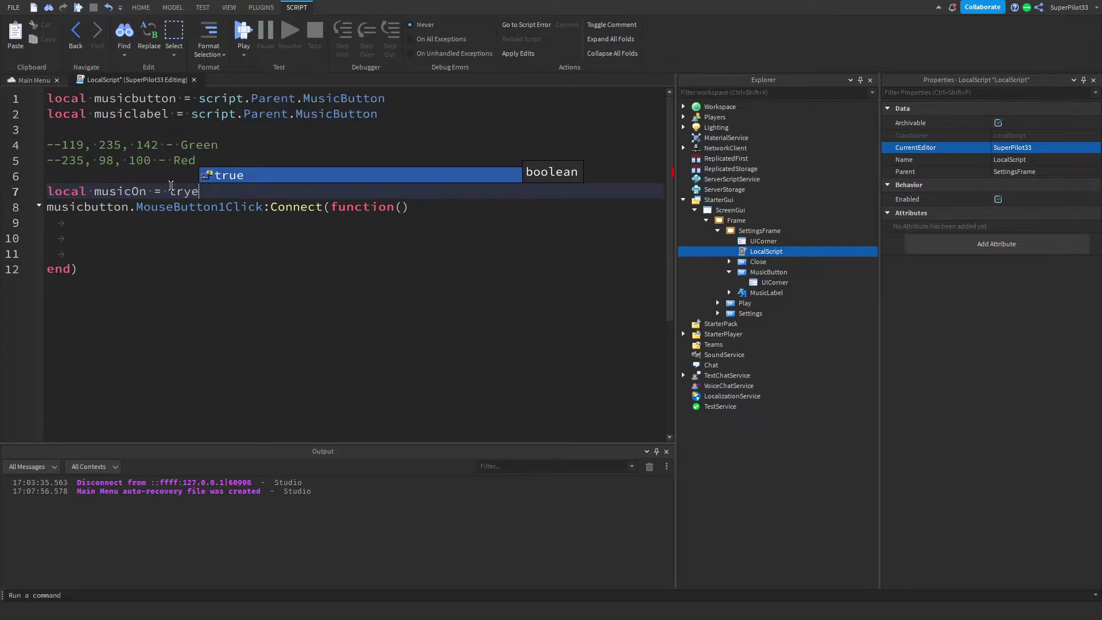
pyautogui.press('Tab')
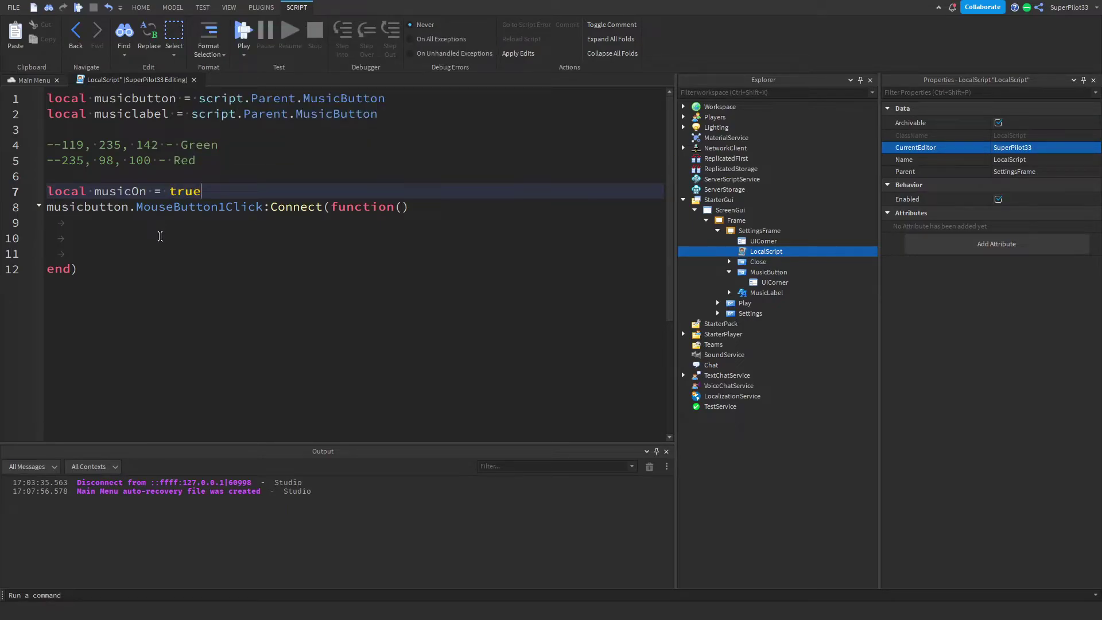
pyautogui.click(160, 236)
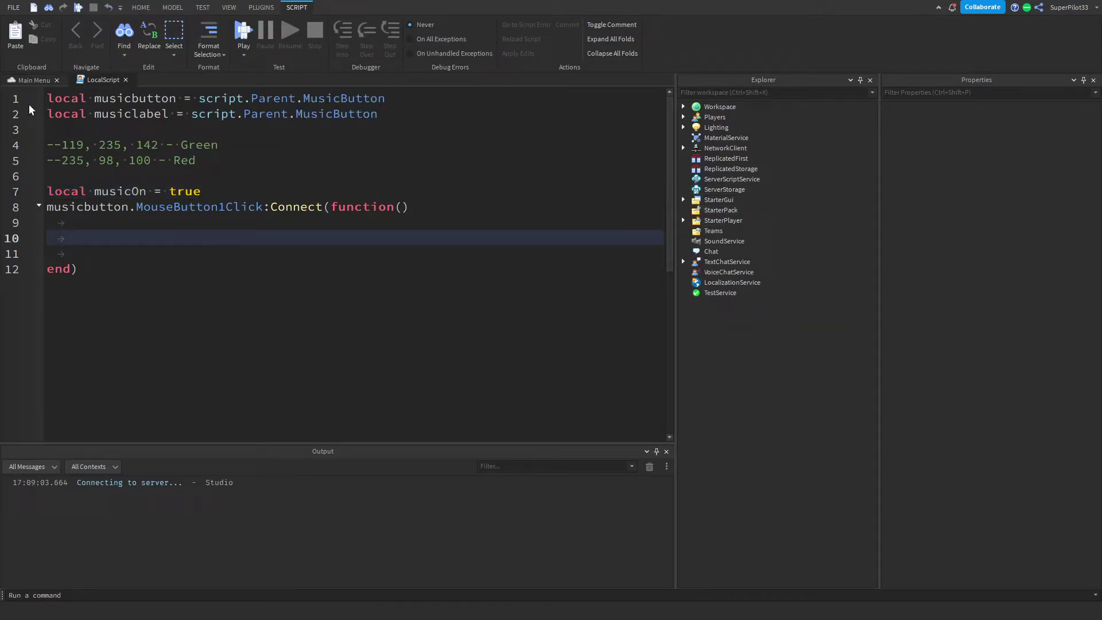
# Open the asset library and the LocalScript under StarterGui > ScreenGui > Frame > SettingsFrame.
pyautogui.click(31, 80)
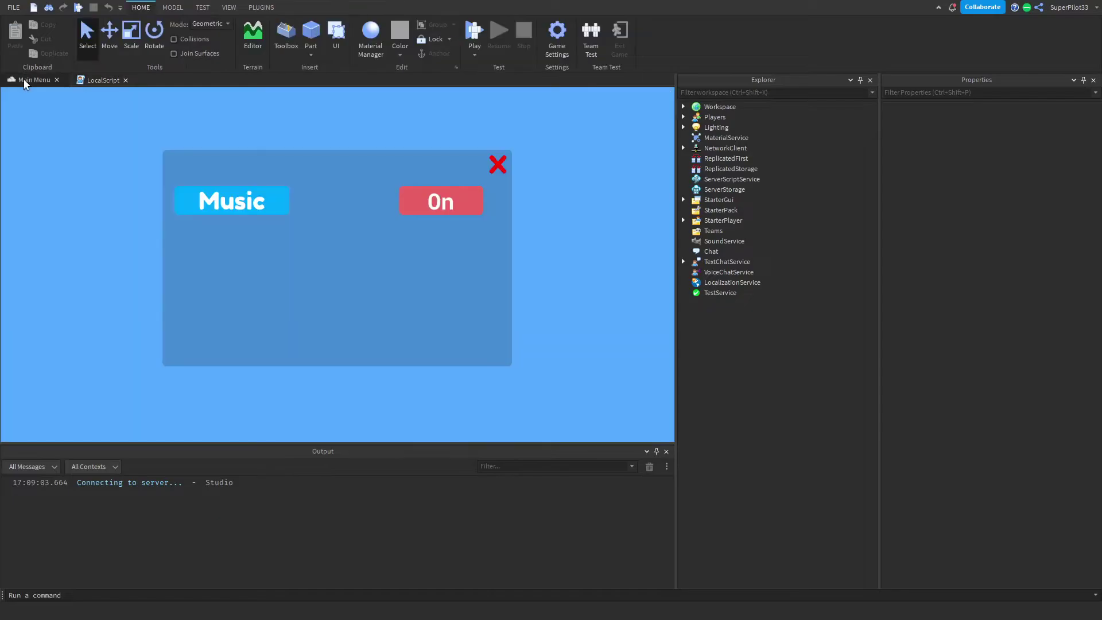
pyautogui.click(285, 36)
pyautogui.click(683, 200)
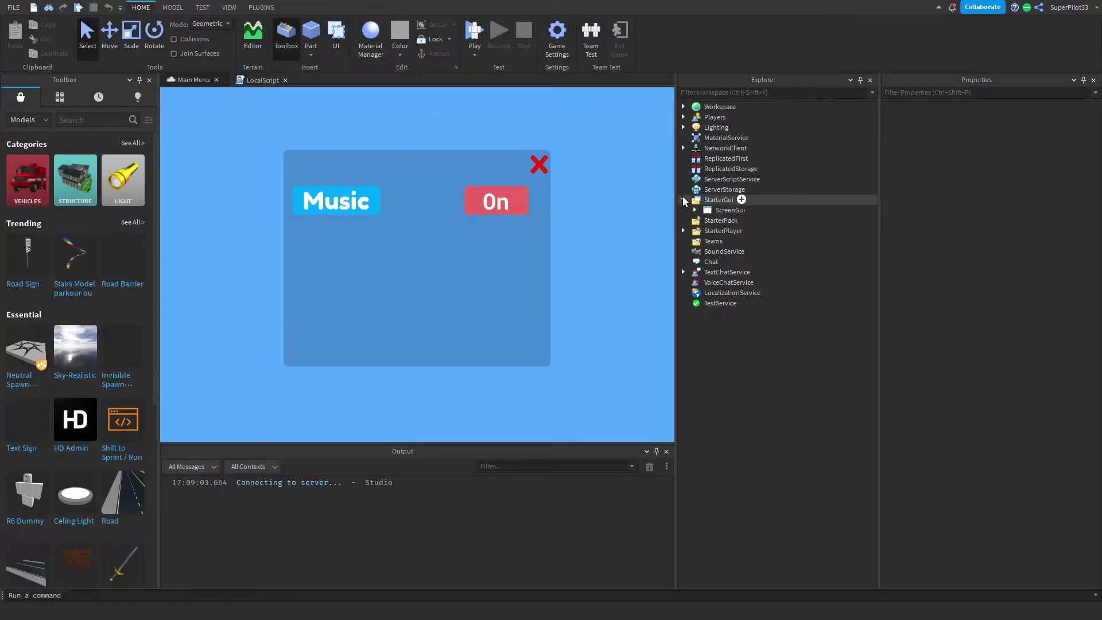
pyautogui.click(694, 210)
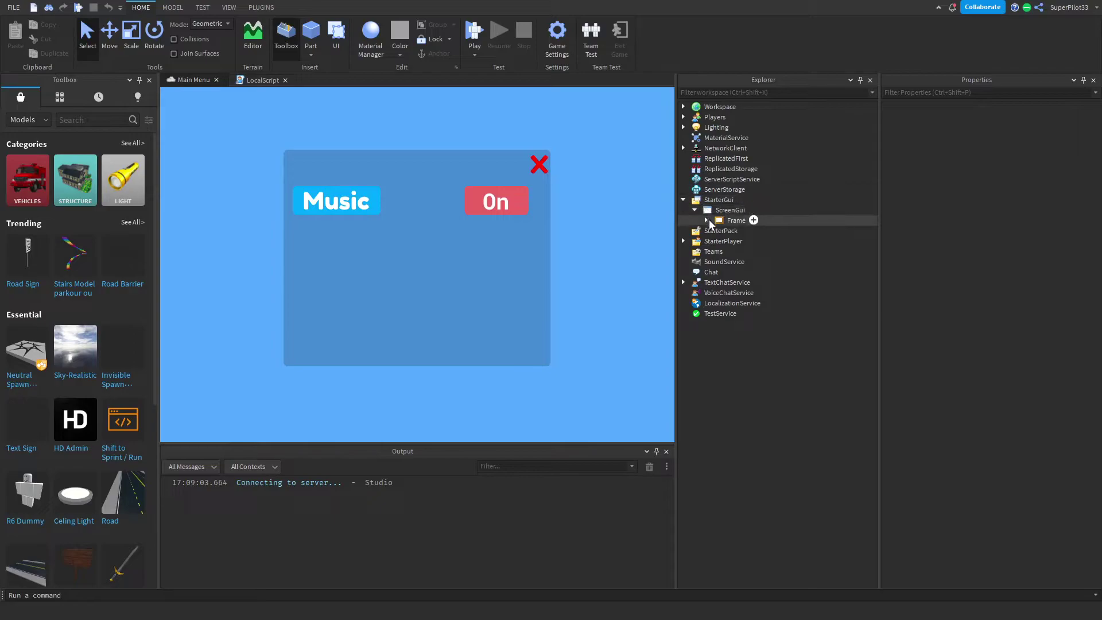
pyautogui.click(707, 221)
pyautogui.click(717, 230)
pyautogui.doubleClick(768, 252)
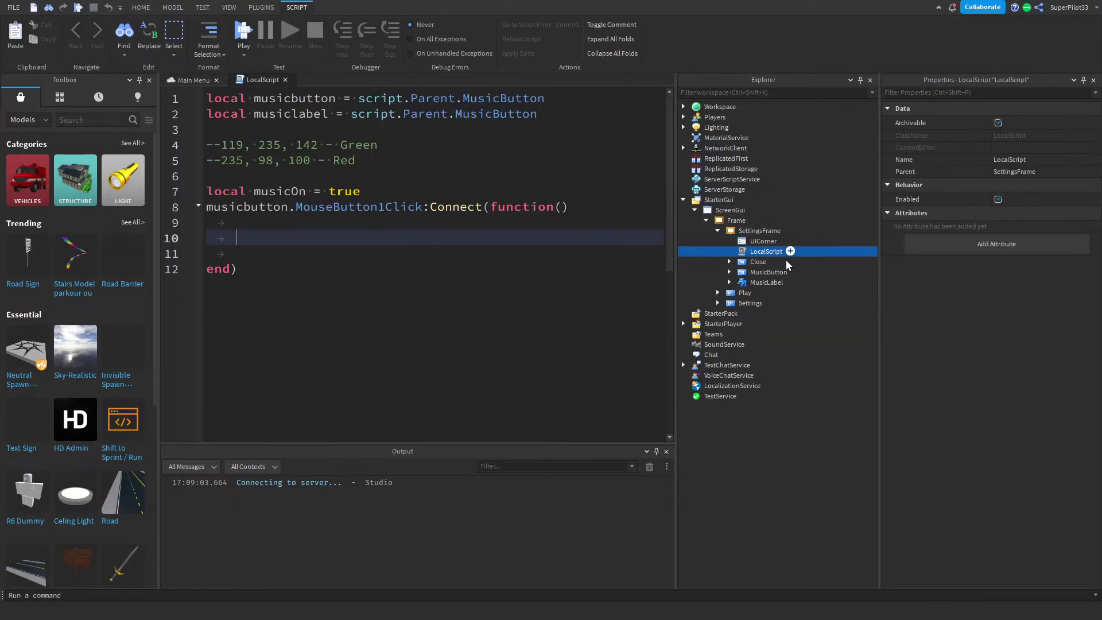
# Copy 119, 235, 142 from the script comment into MusicButton's BackgroundColor3.
pyautogui.moveTo(319, 145); pyautogui.dragTo(221, 146)
pyautogui.hotkey('ctrl', 'c')
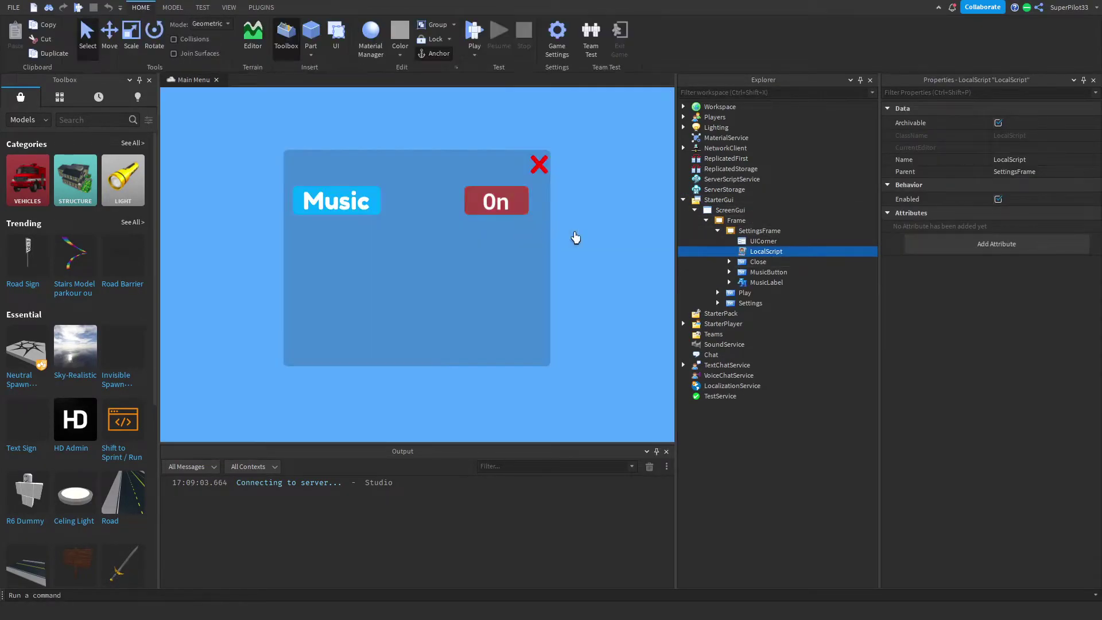
pyautogui.click(769, 272)
pyautogui.click(1017, 250)
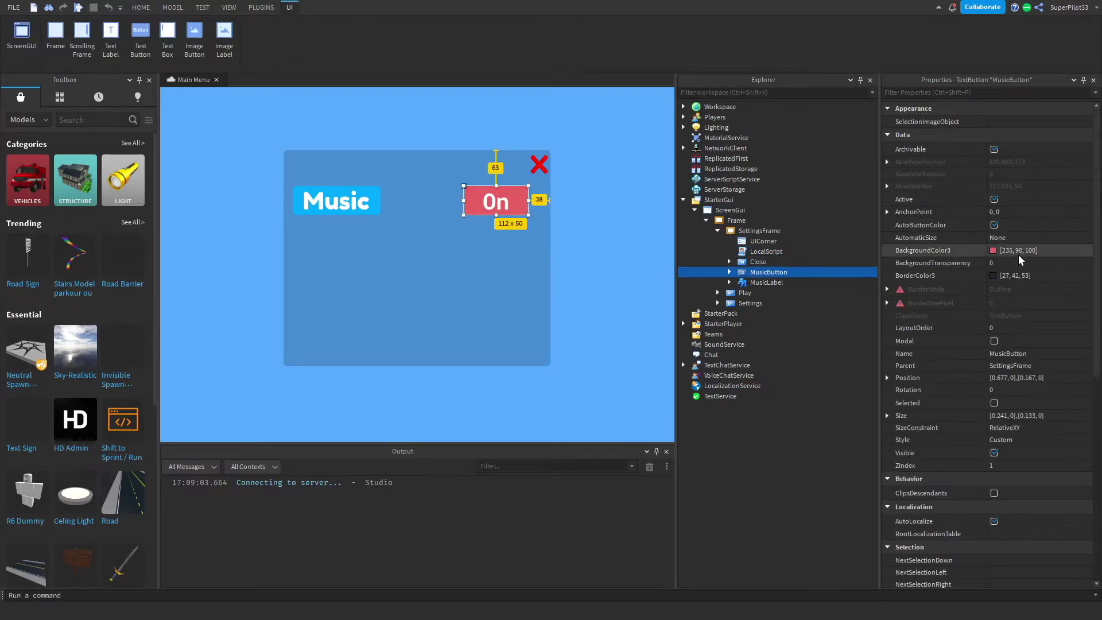
pyautogui.hotkey('ctrl', 'v')
pyautogui.press('Return')
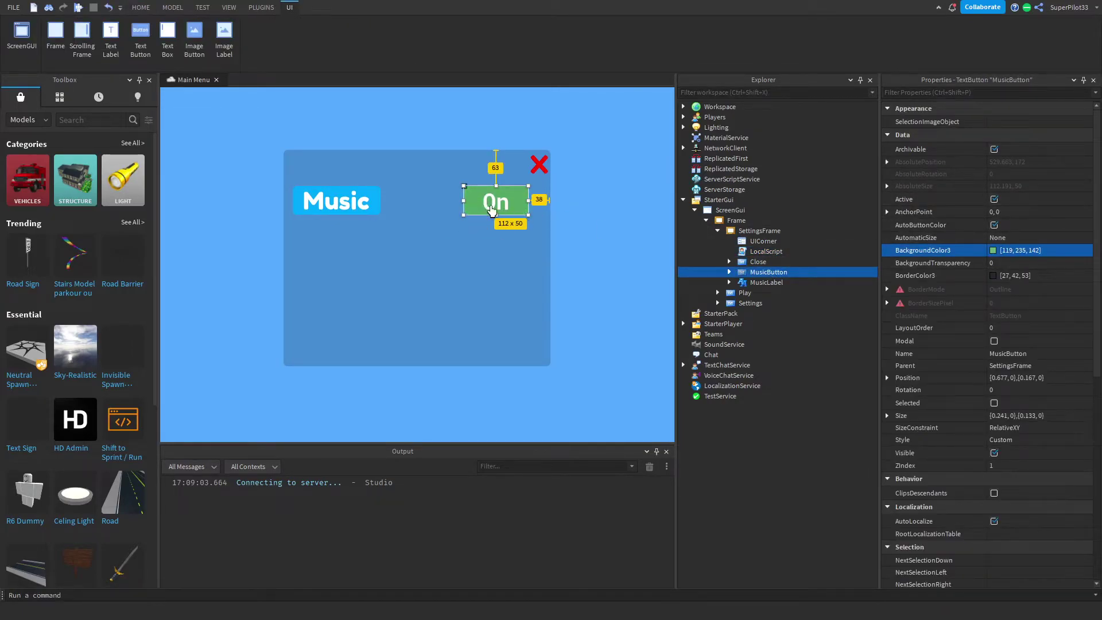
pyautogui.click(241, 206)
# Search the Audio library for 'background music' and insert cats_background_music.
pyautogui.click(33, 117)
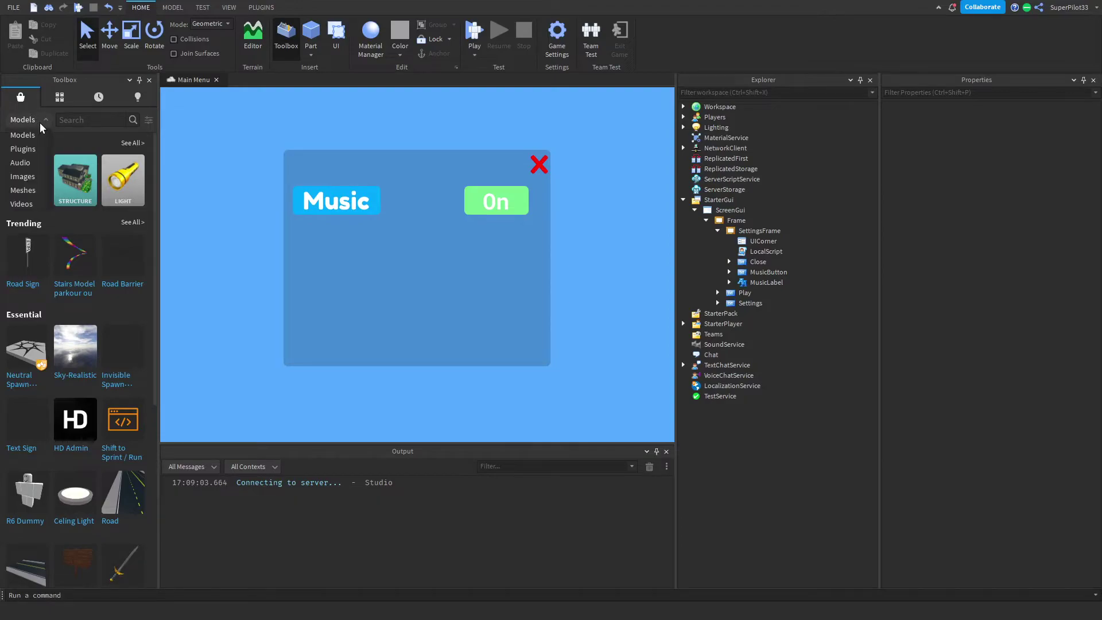
pyautogui.click(23, 163)
pyautogui.click(72, 117)
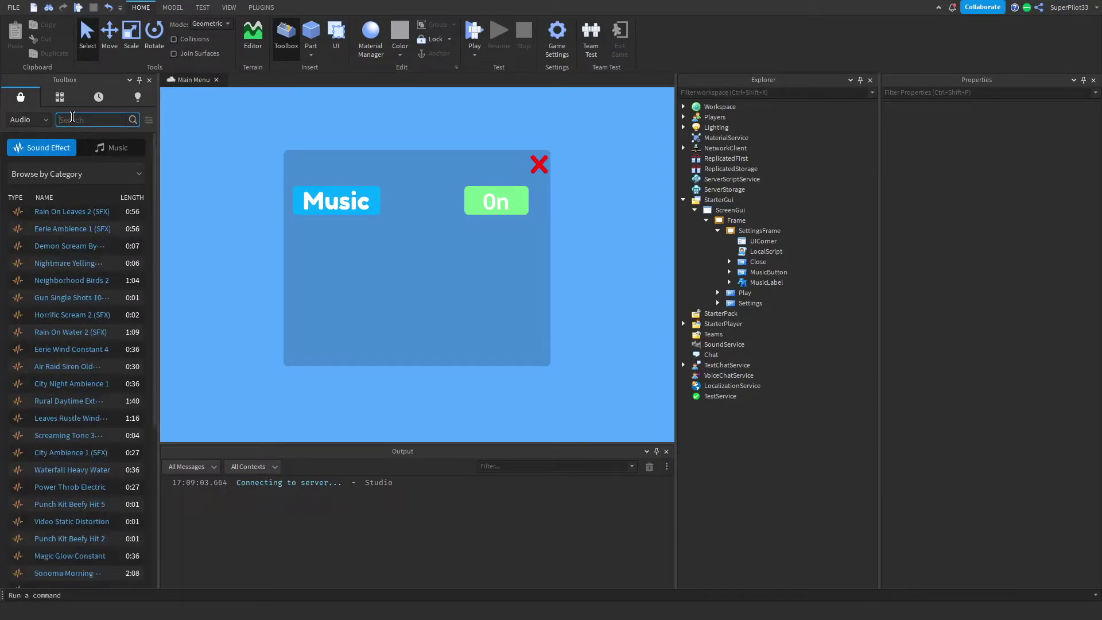
pyautogui.write('background musi')
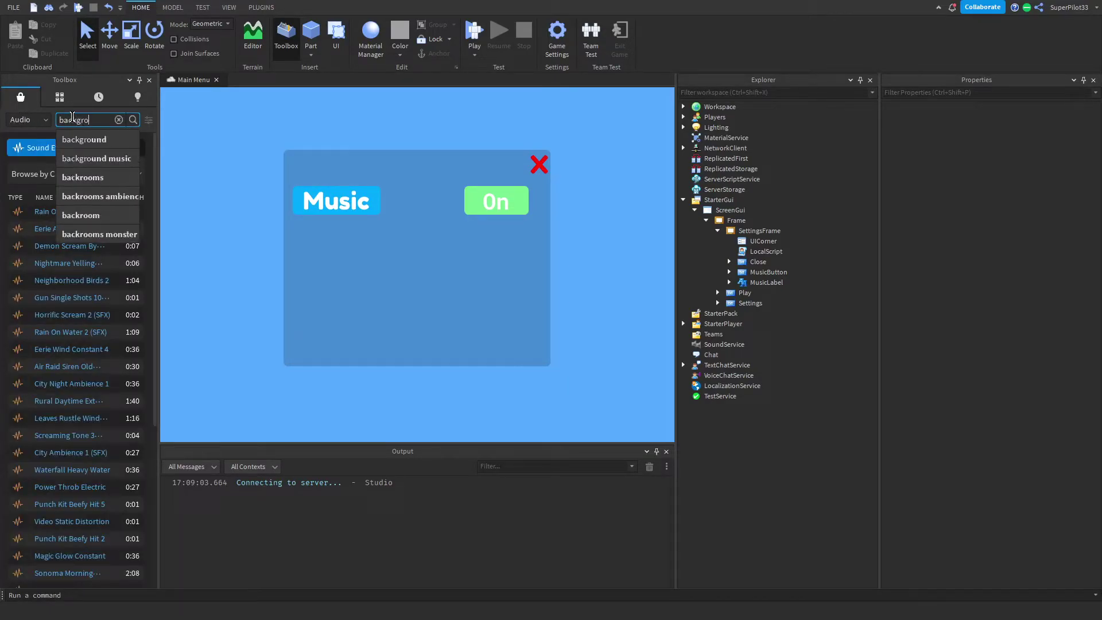
pyautogui.click(95, 140)
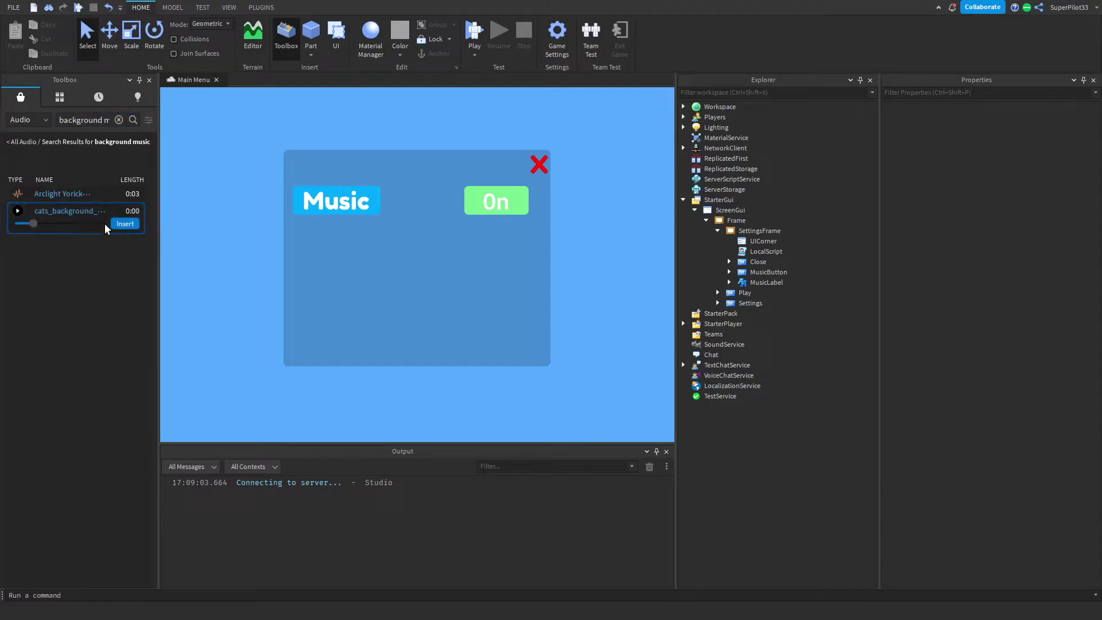
pyautogui.click(125, 223)
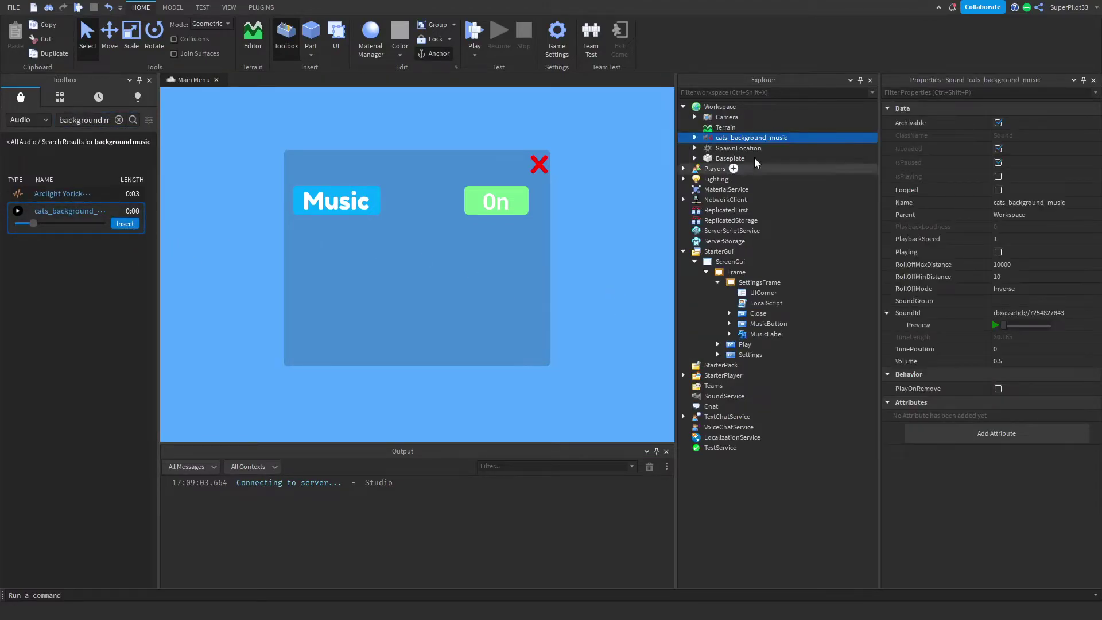
# Ungroup the inserted sound into Workspace and rename it Music.
pyautogui.click(743, 139)
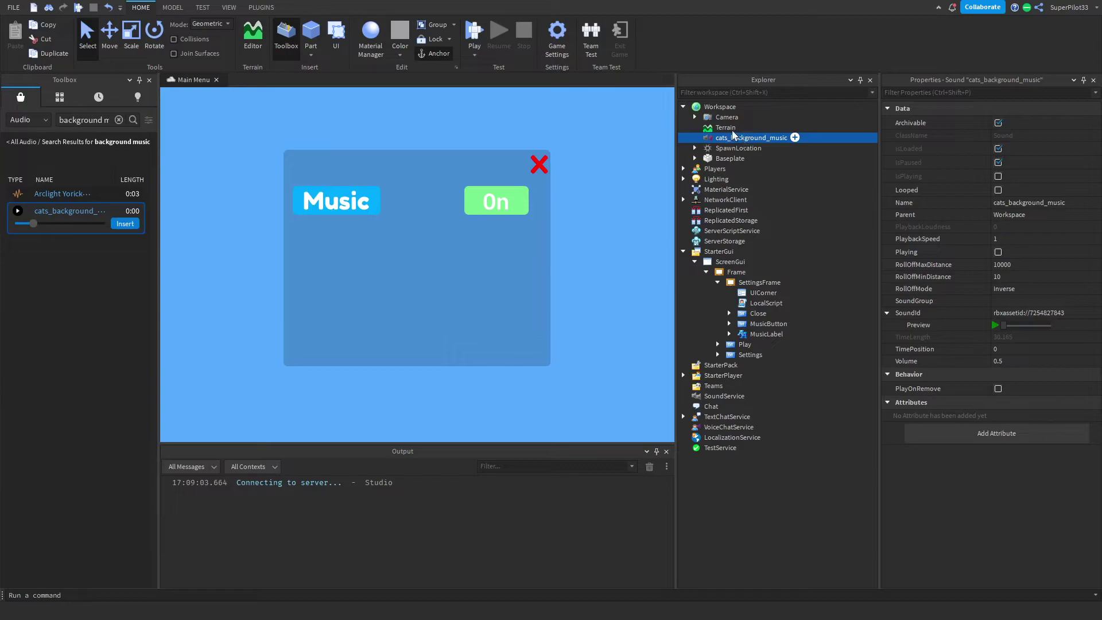
pyautogui.hotkey('ctrl', 'u')
pyautogui.press('F2')
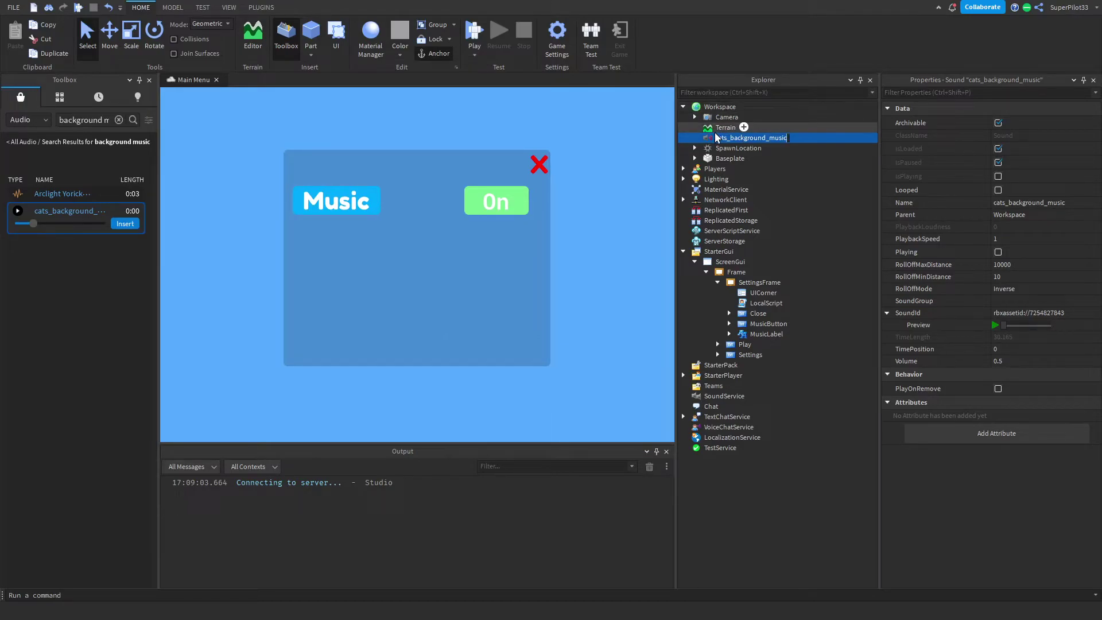
pyautogui.write('Music')
pyautogui.press('Return')
pyautogui.click(150, 79)
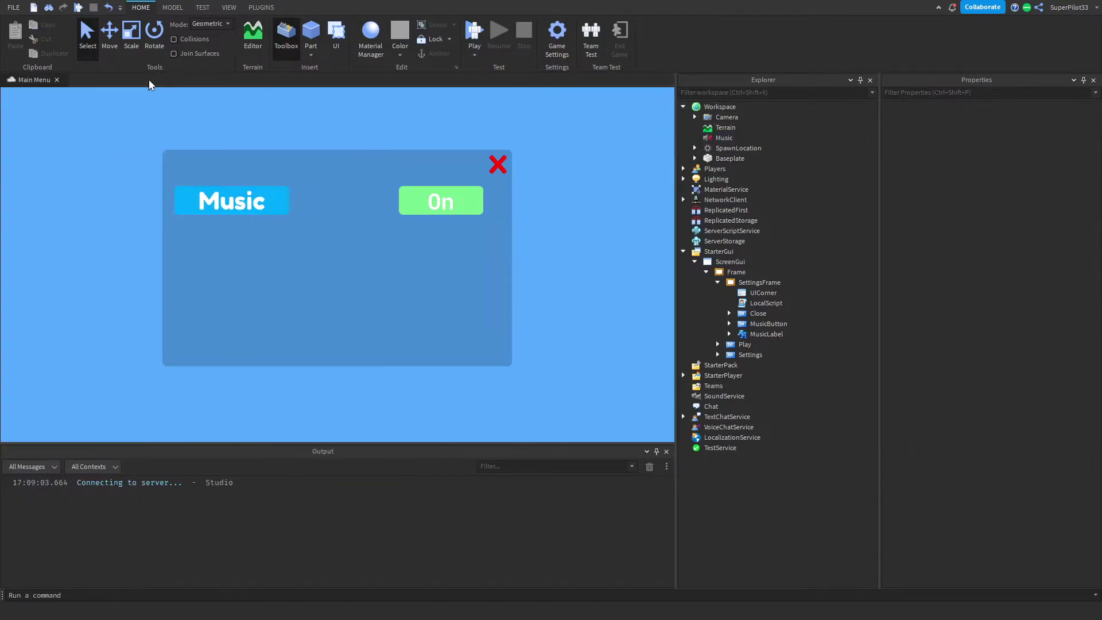
# Add 'local sound = workspace.Music' below line 2 of the LocalScript.
pyautogui.doubleClick(766, 303)
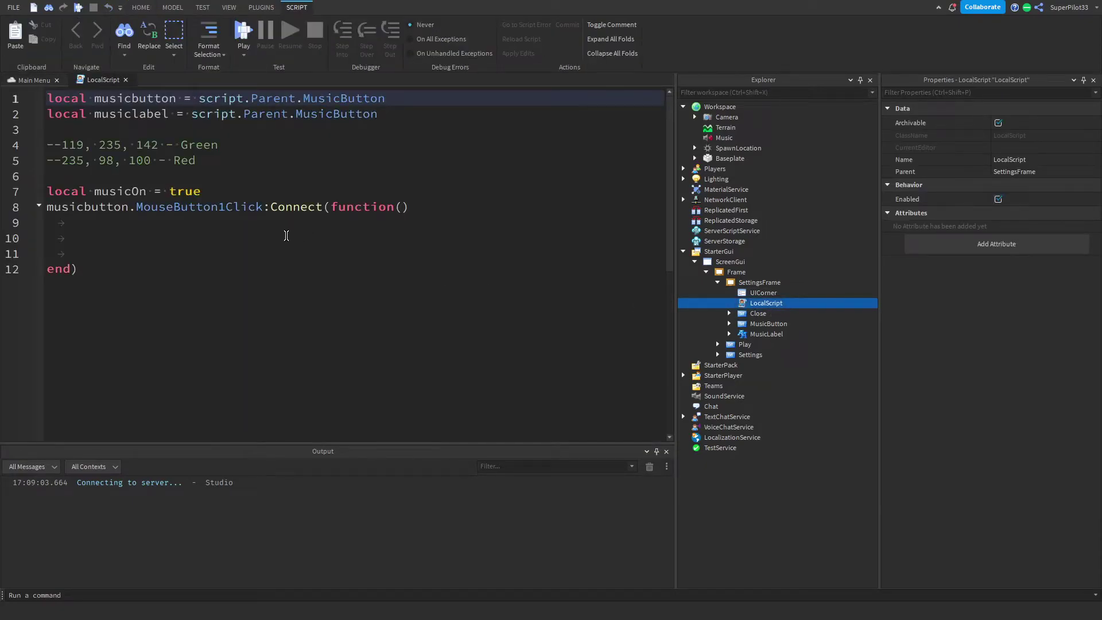
pyautogui.click(285, 235)
pyautogui.click(393, 120)
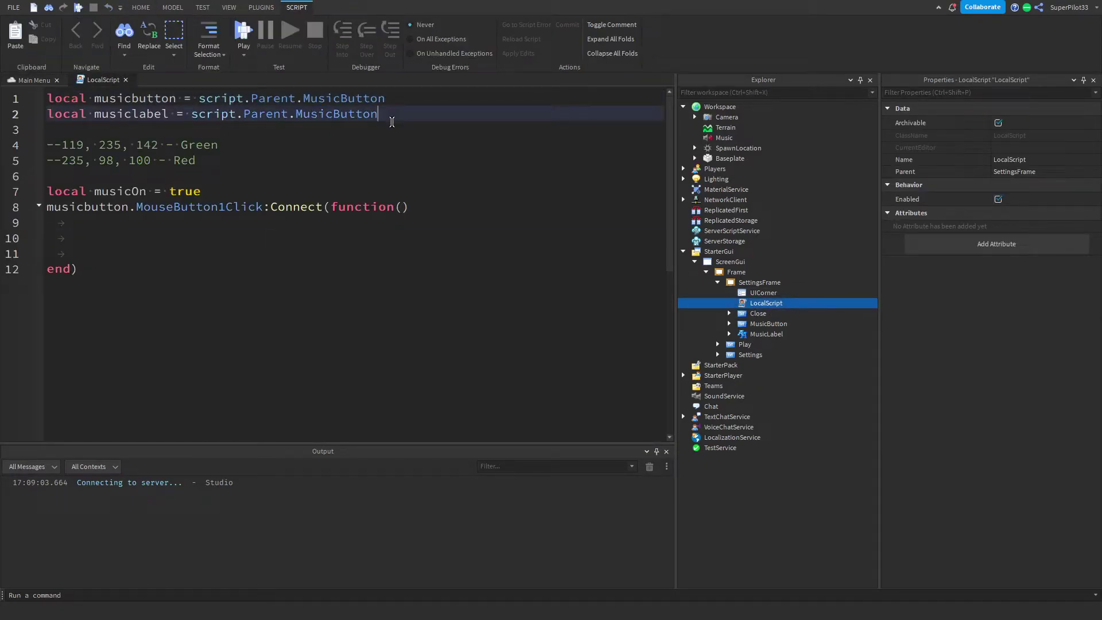
pyautogui.press('Return')
pyautogui.press('Return')
pyautogui.write('local')
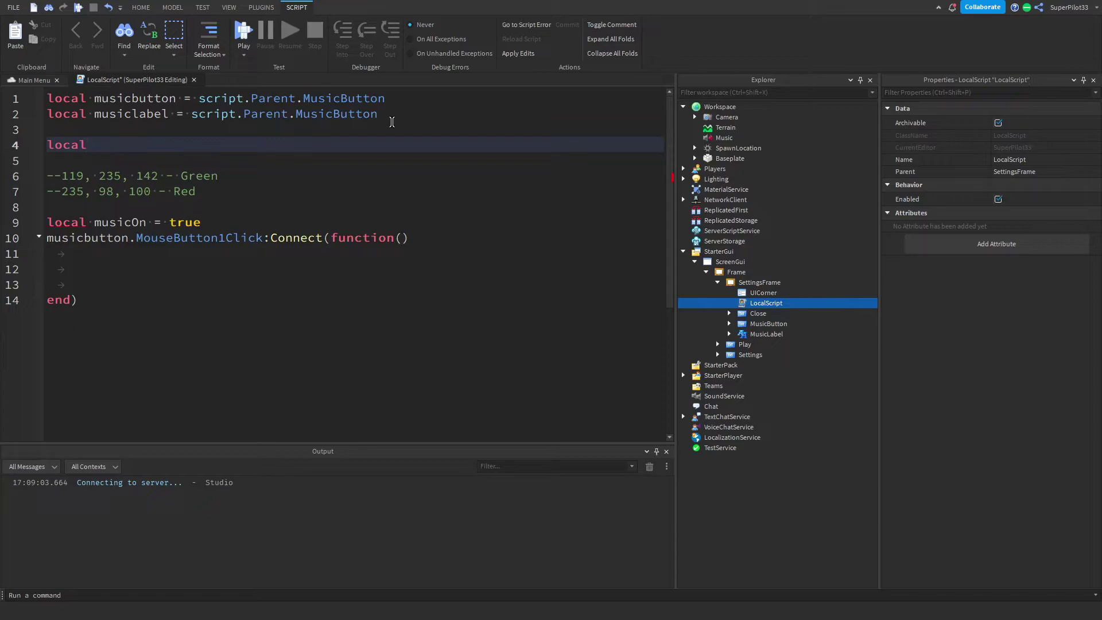
pyautogui.write(' sound = workspace.Mu')
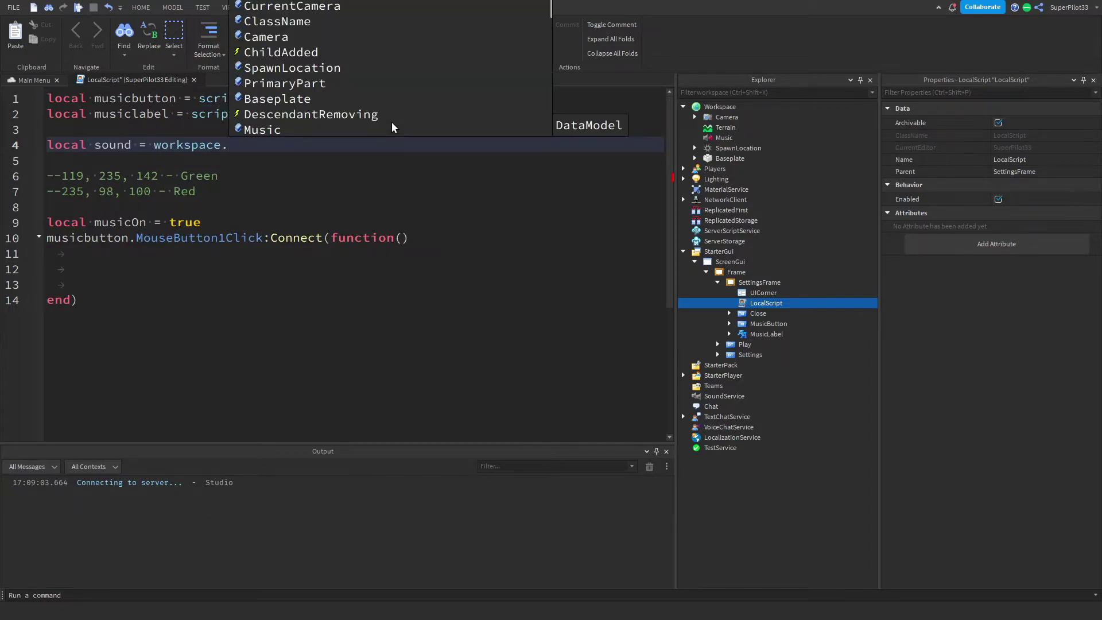
pyautogui.click(392, 127)
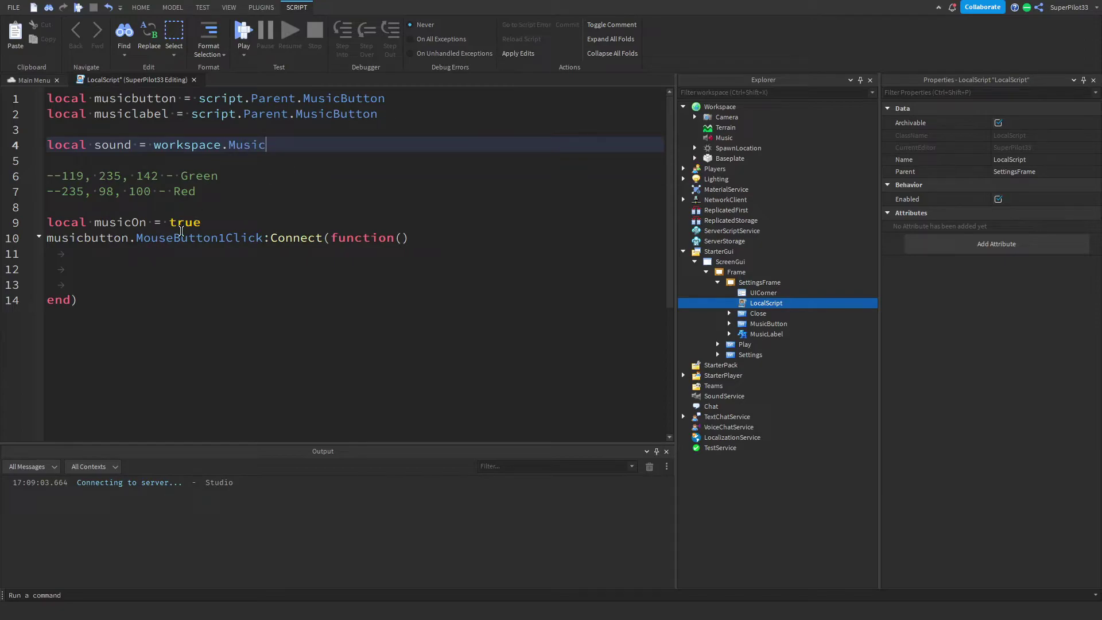
# Delete the 'local musicOn = true' line and check Music's IsPlaying property.
pyautogui.moveTo(217, 221); pyautogui.dragTo(48, 222)
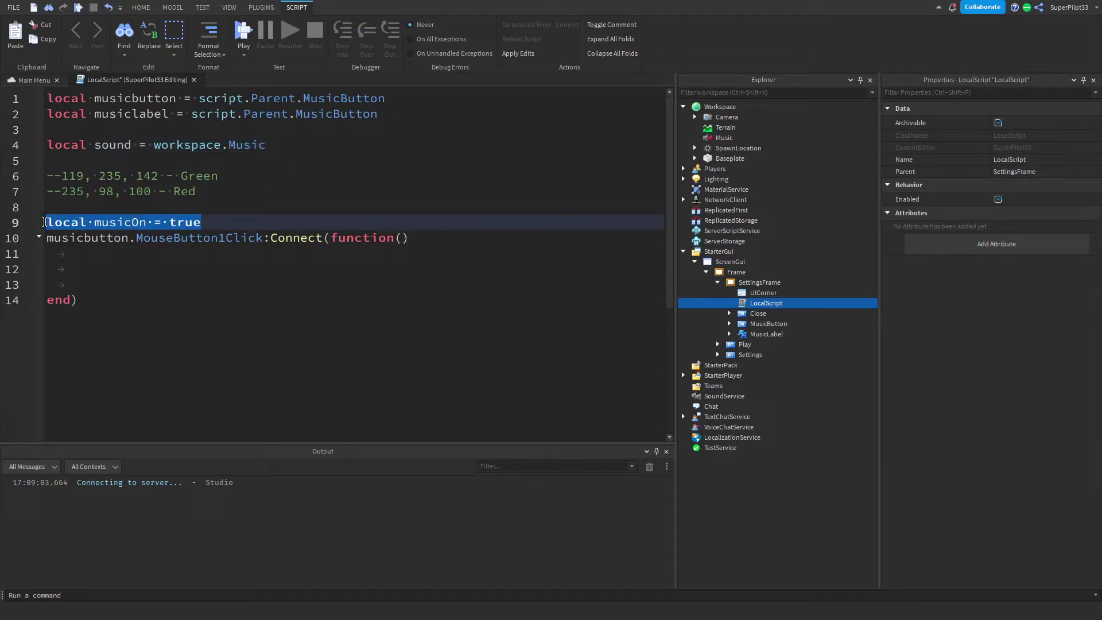
pyautogui.press('BackSpace')
pyautogui.press('BackSpace')
pyautogui.click(724, 137)
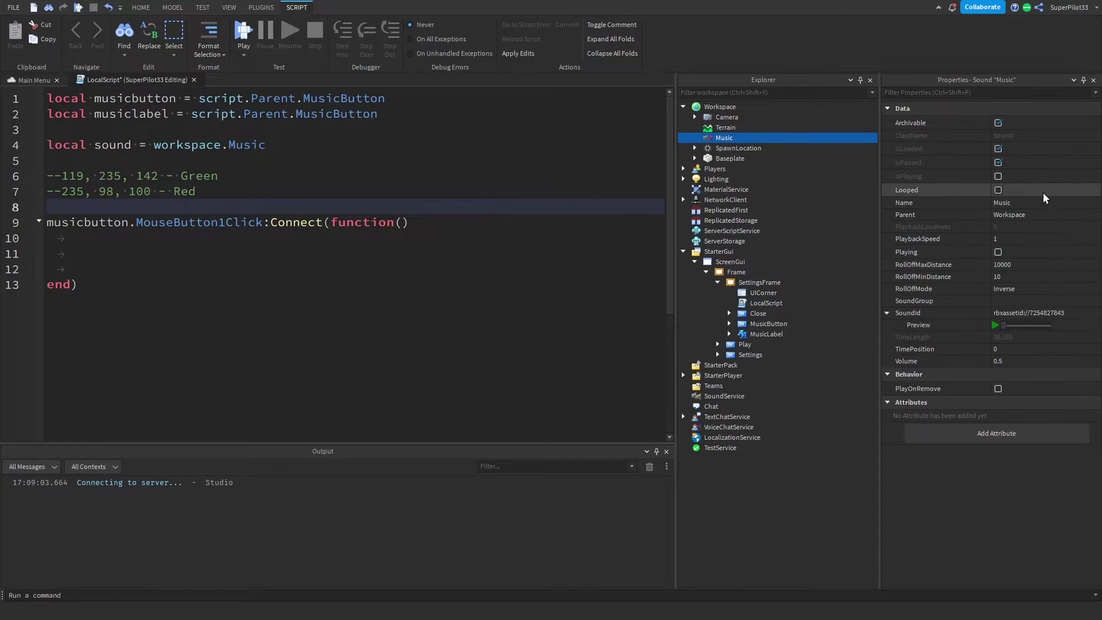
pyautogui.click(998, 176)
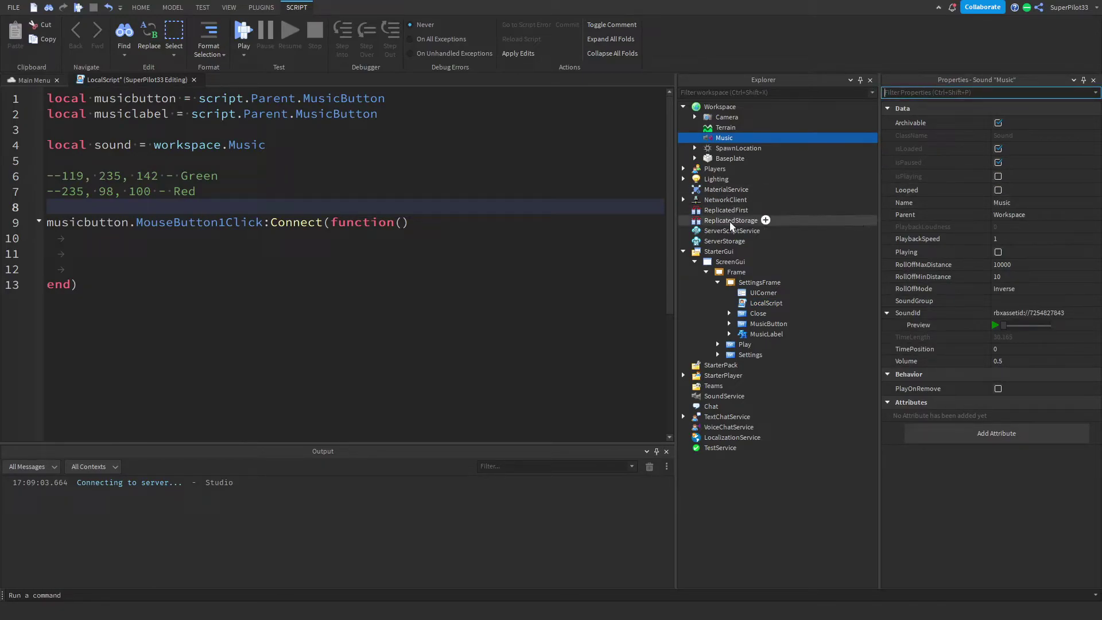
pyautogui.click(214, 254)
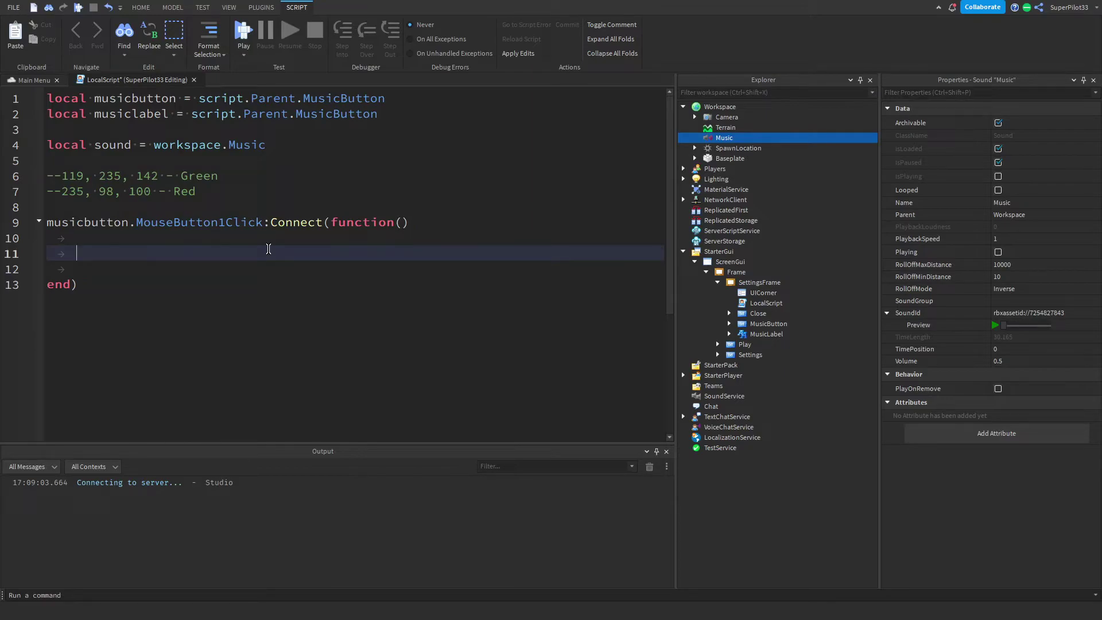
# Begin the click handler with 'if sound.IsPlaying then'.
pyautogui.write('uf')
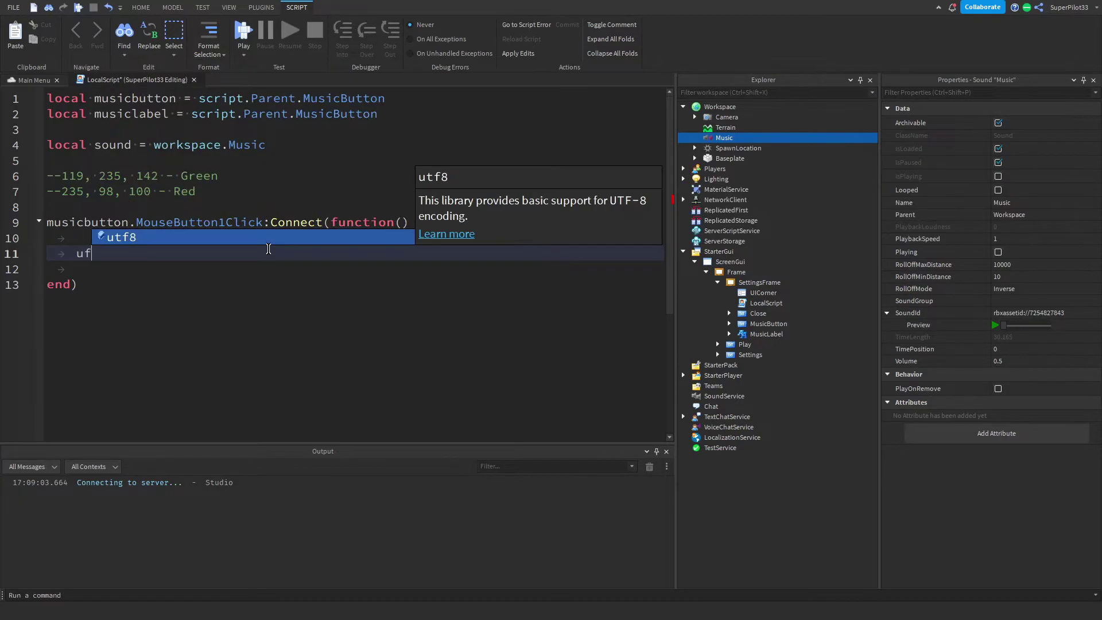
pyautogui.press('BackSpace')
pyautogui.press('BackSpace')
pyautogui.write('if sound.')
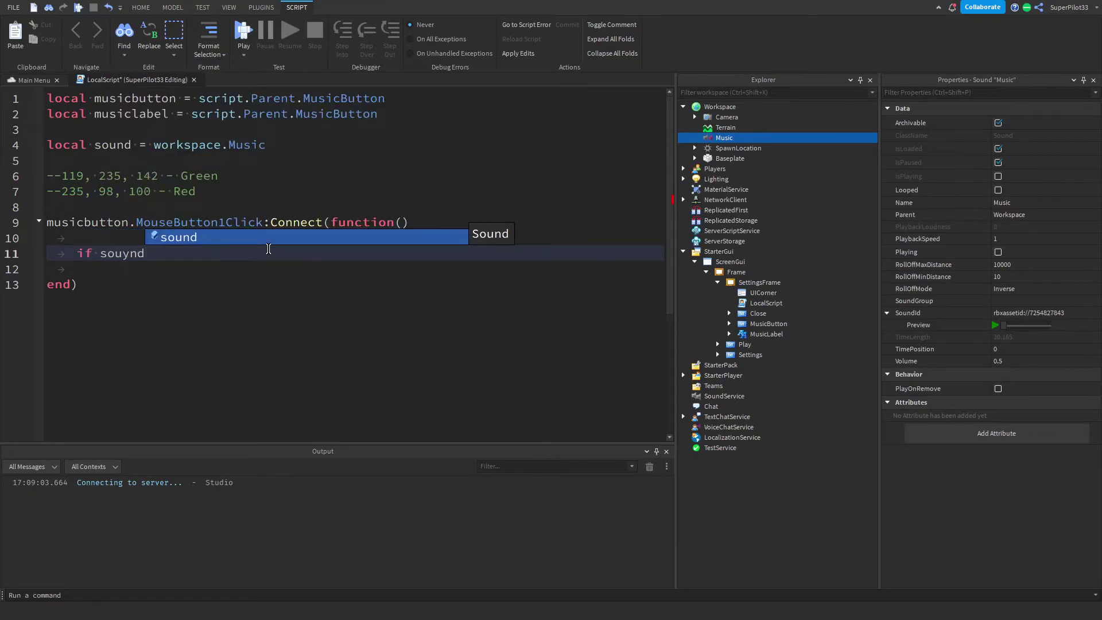
pyautogui.write('IsPlaying the')
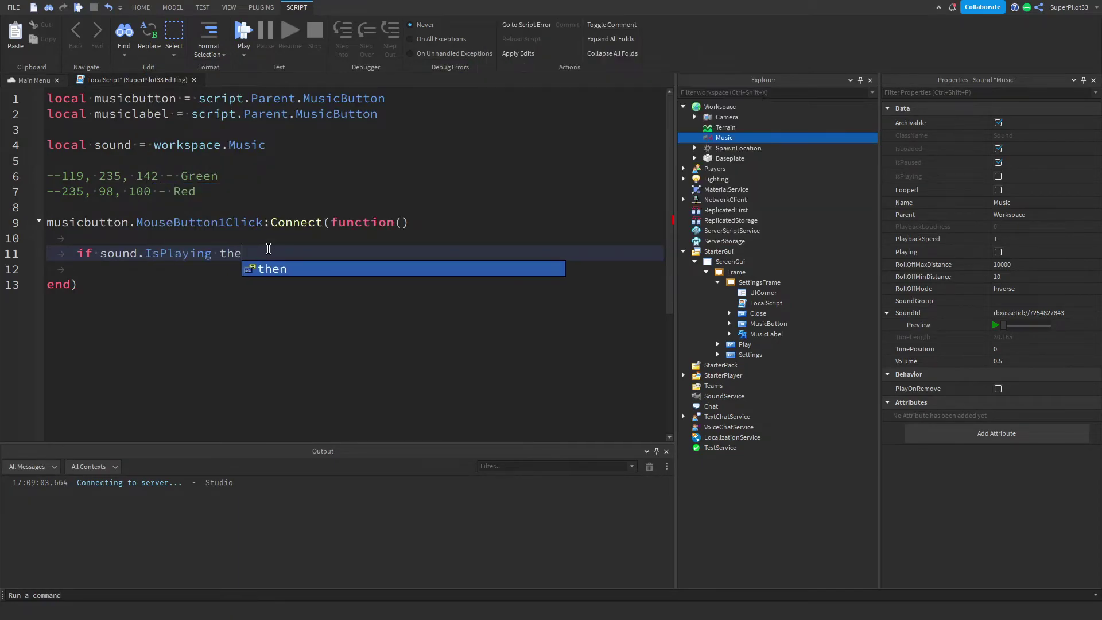
pyautogui.write('n')
pyautogui.press('Return')
# Set musicbutton.BackgroundColor3 = Color3.new(235, 98, 100) inside the if block.
pyautogui.write('musicbutton.Back')
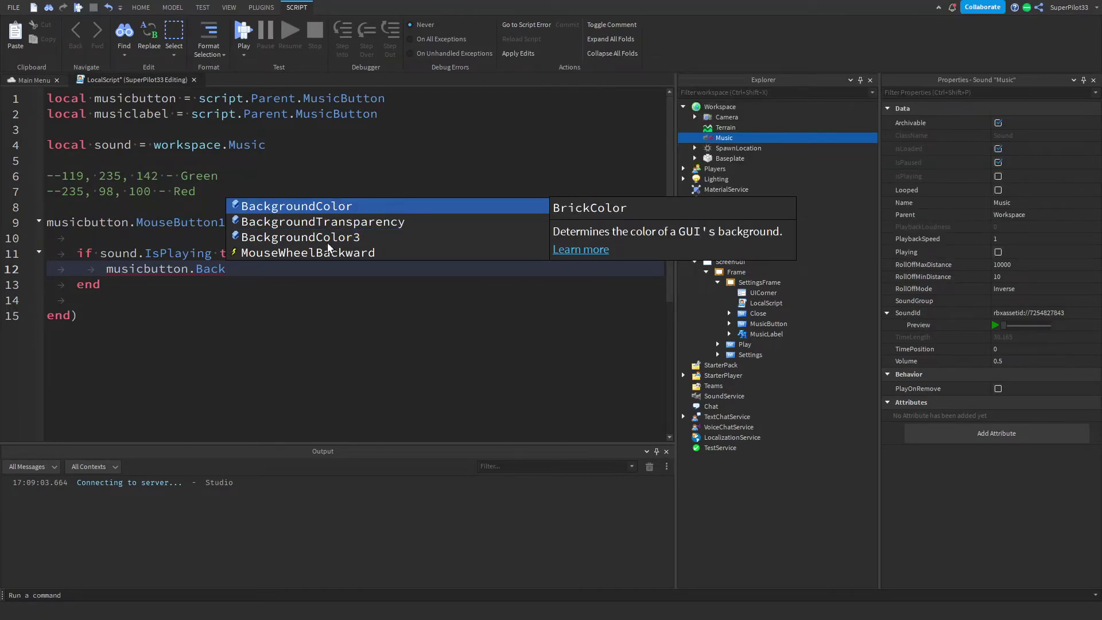
pyautogui.click(328, 237)
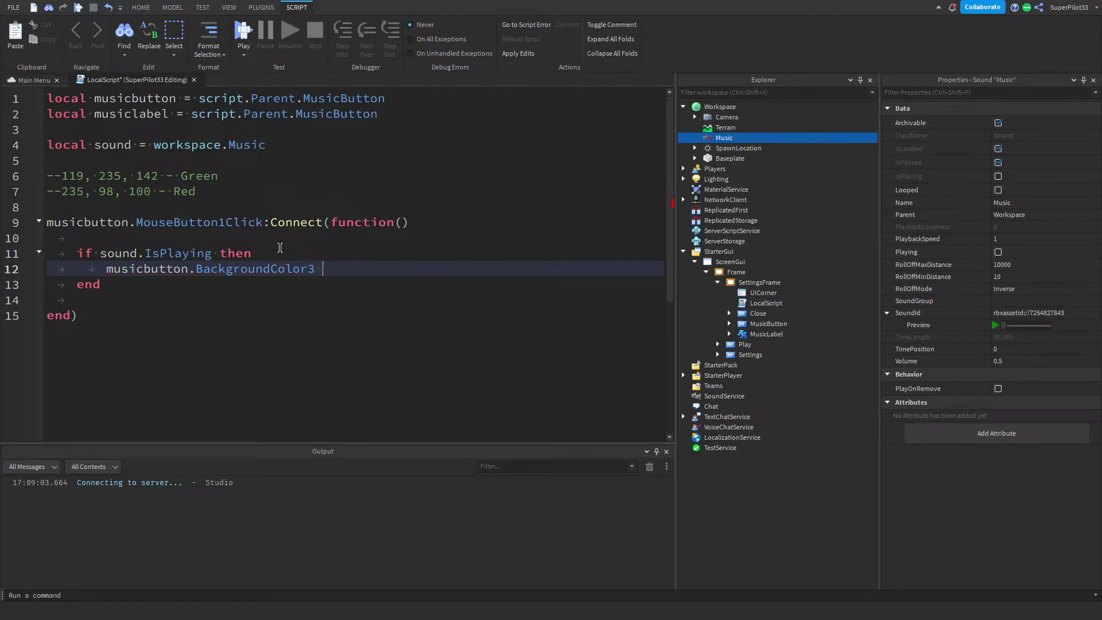
pyautogui.write('= Color3.new')
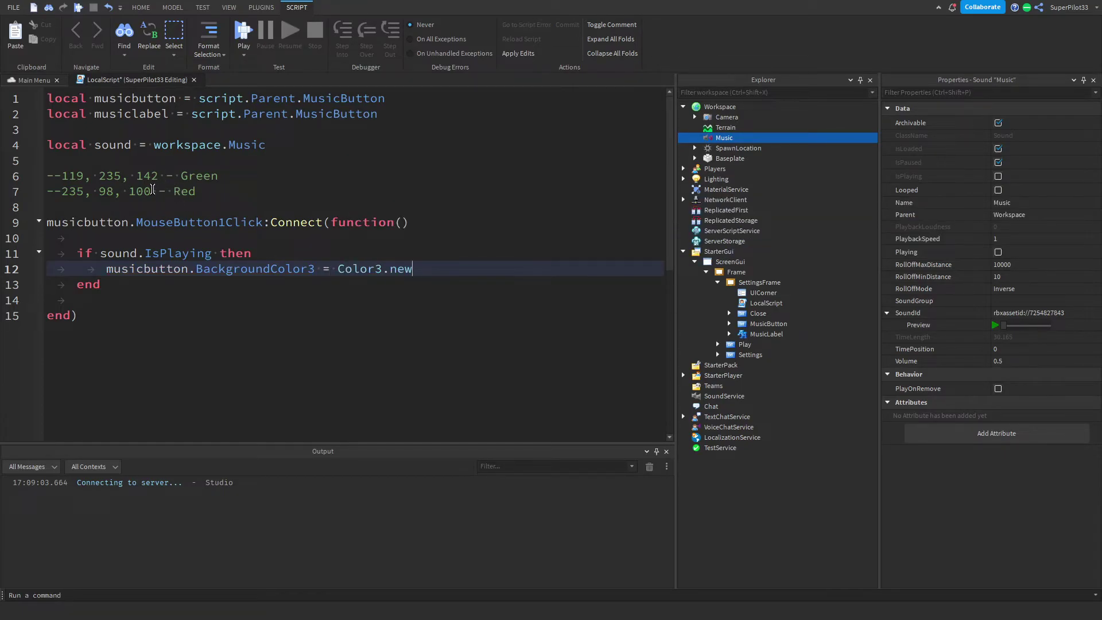
pyautogui.moveTo(151, 191); pyautogui.dragTo(63, 192)
pyautogui.hotkey('ctrl', 'c')
pyautogui.click(417, 269)
pyautogui.write('(')
pyautogui.hotkey('ctrl', 'v')
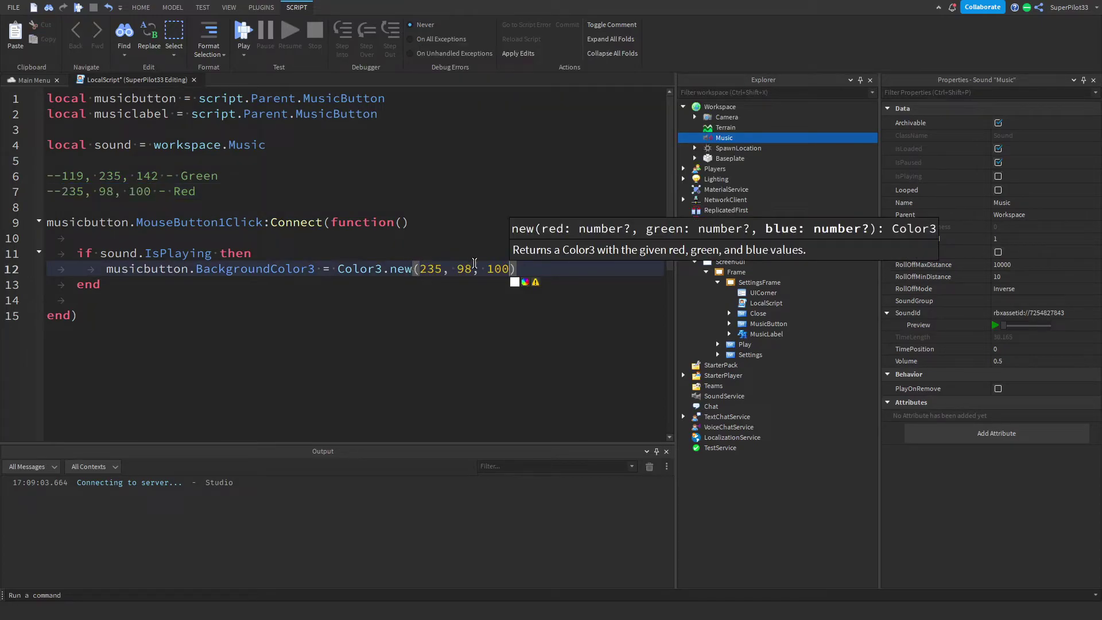
pyautogui.click(342, 271)
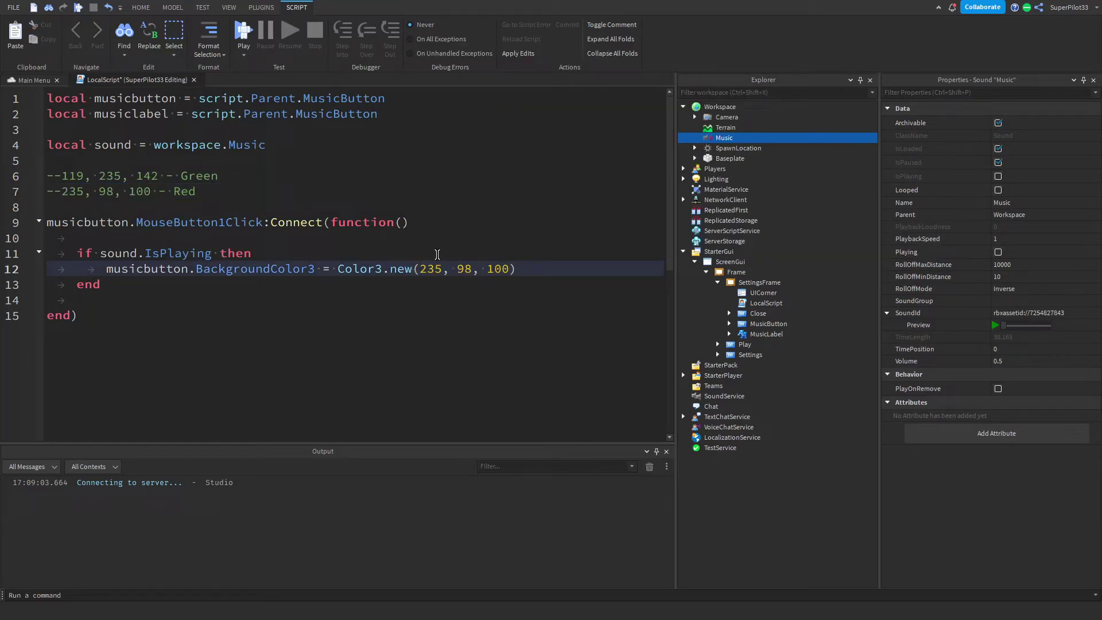
# Add musicbutton.Text = "Off" and select the closing end keyword.
pyautogui.press('Return')
pyautogui.write('m')
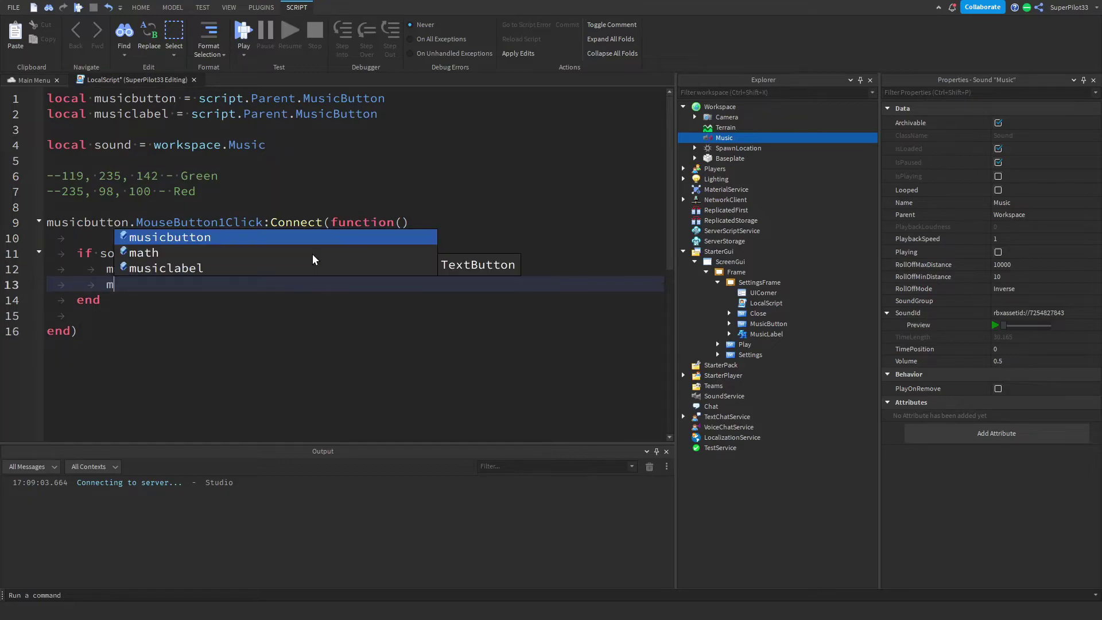
pyautogui.write('usicbutton.Text = ')
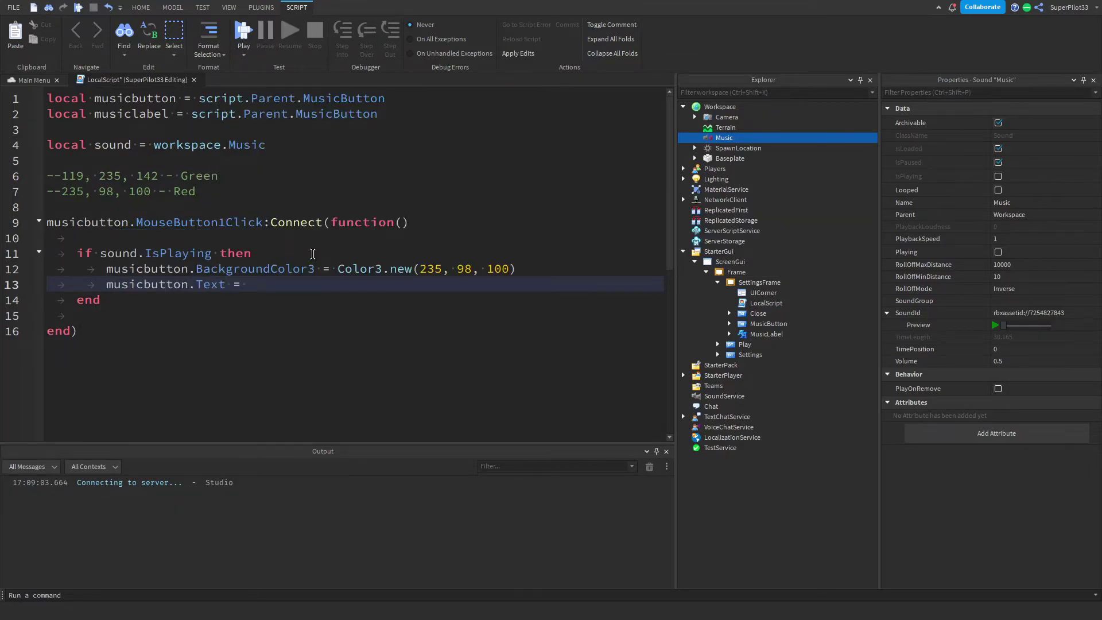
pyautogui.write('"Off')
pyautogui.press('BackSpace')
pyautogui.press('BackSpace')
pyautogui.press('BackSpace')
pyautogui.press('BackSpace')
pyautogui.press('BackSpace')
pyautogui.press('BackSpace')
pyautogui.write('"Off')
pyautogui.moveTo(101, 299); pyautogui.dragTo(73, 298)
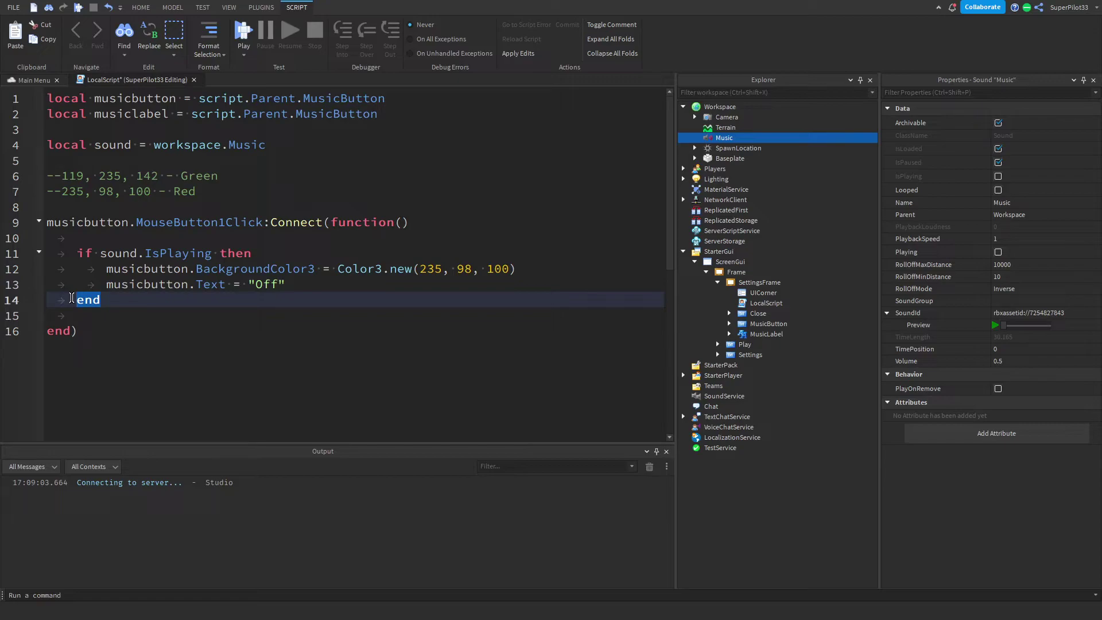
# Replace end with else and duplicate the colour and text lines into it.
pyautogui.write('else')
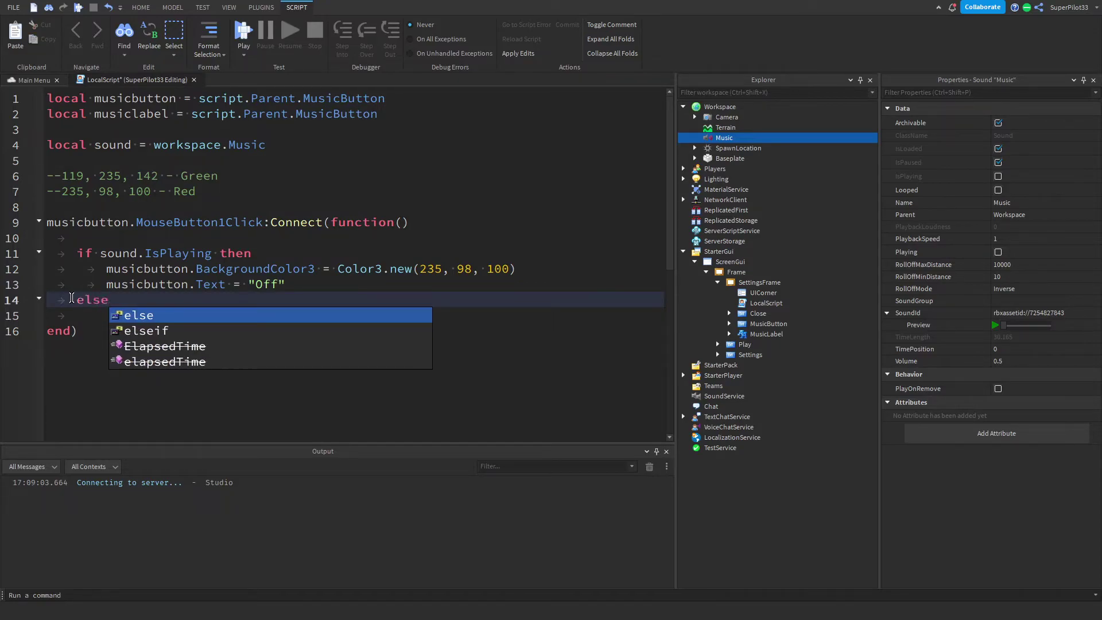
pyautogui.press('Return')
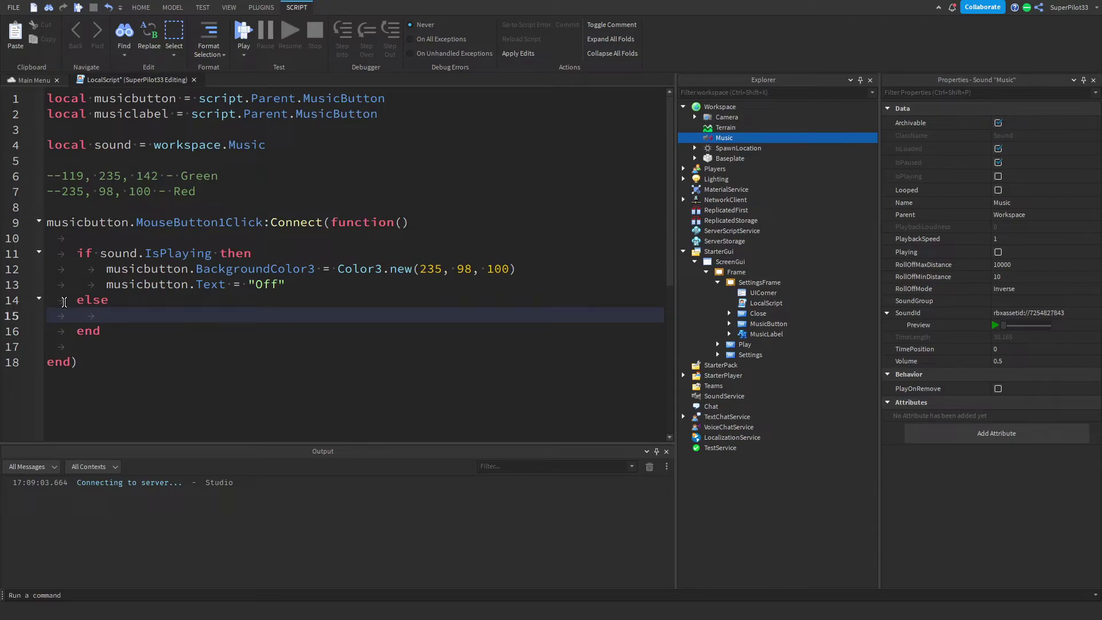
pyautogui.moveTo(297, 281); pyautogui.dragTo(52, 272)
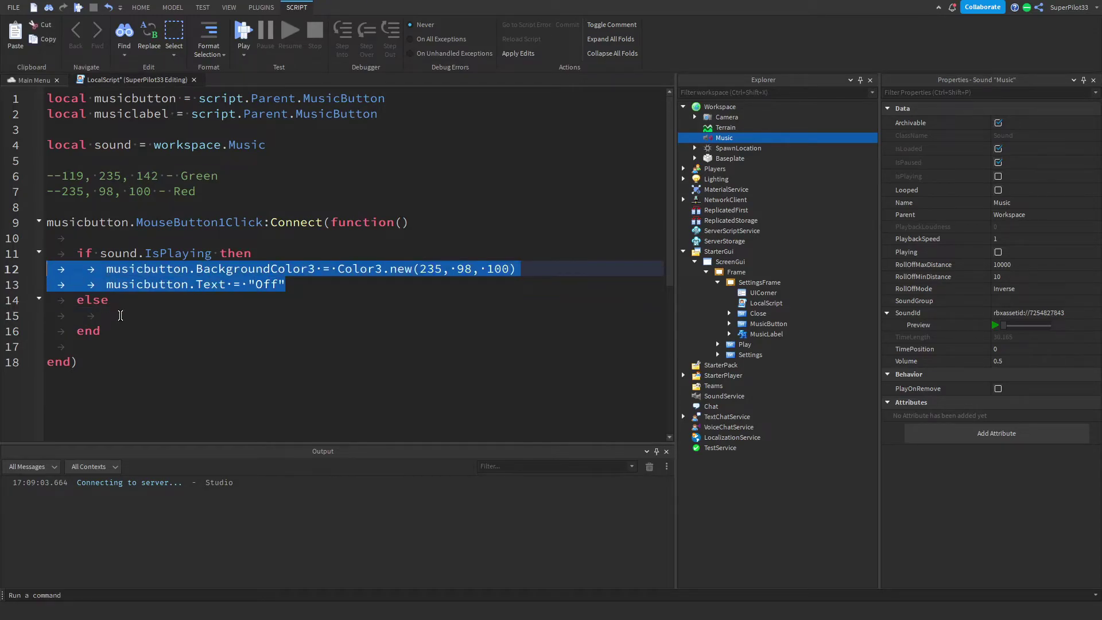
pyautogui.hotkey('ctrl', 'c')
pyautogui.click(120, 316)
pyautogui.hotkey('ctrl', 'v')
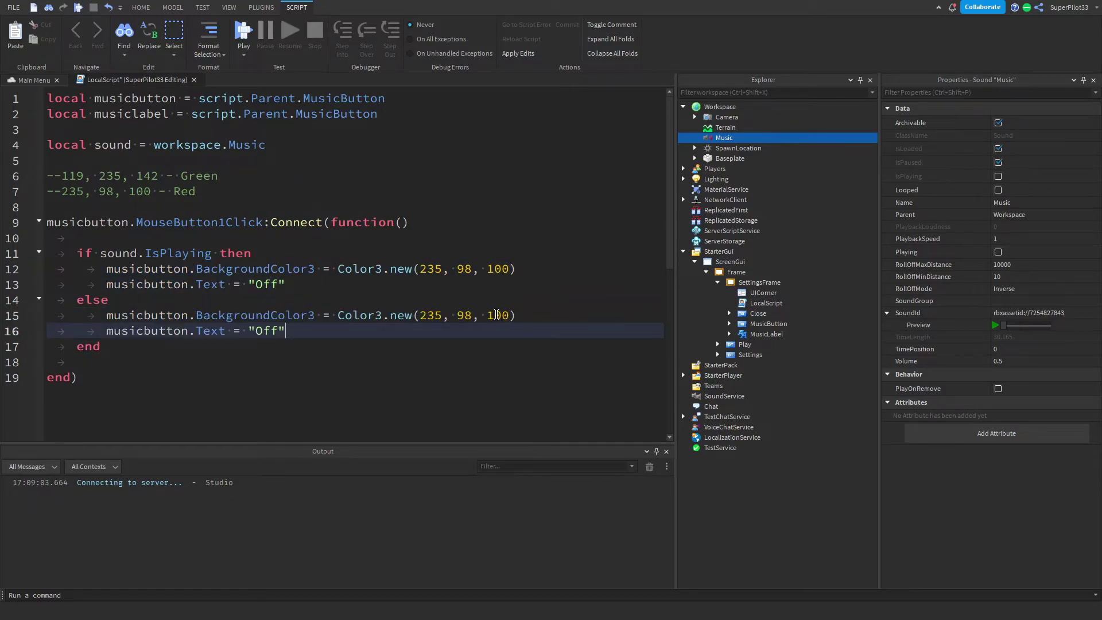
# Change the else branch's colour to 119, 235, 142 and its text to "On".
pyautogui.click(496, 315)
pyautogui.moveTo(158, 175); pyautogui.dragTo(65, 176)
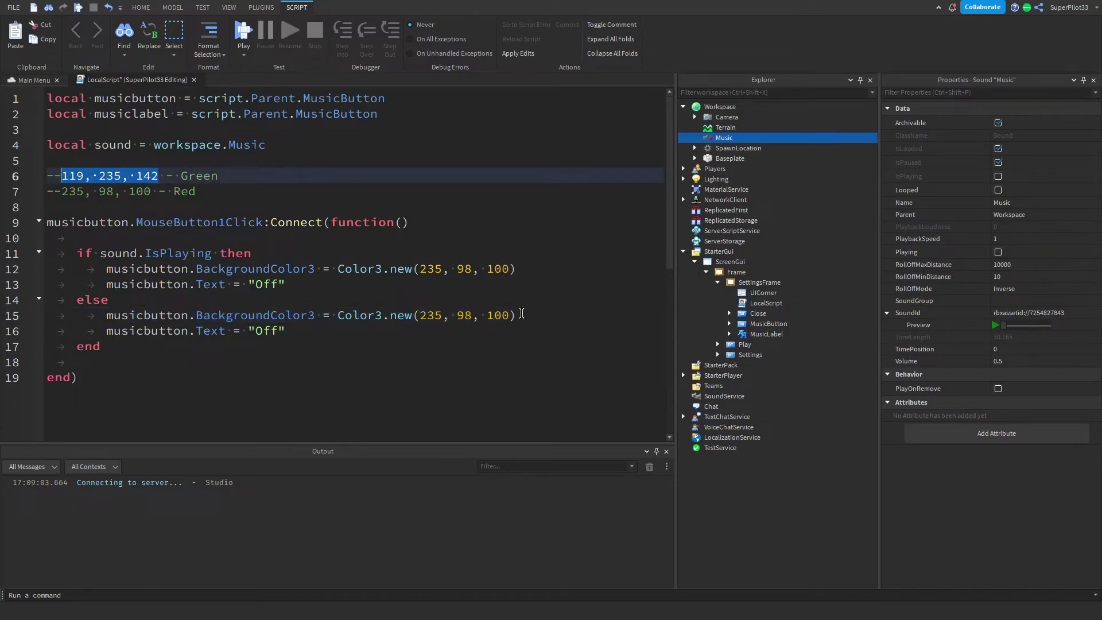
pyautogui.moveTo(512, 315); pyautogui.dragTo(419, 315)
pyautogui.hotkey('ctrl', 'v')
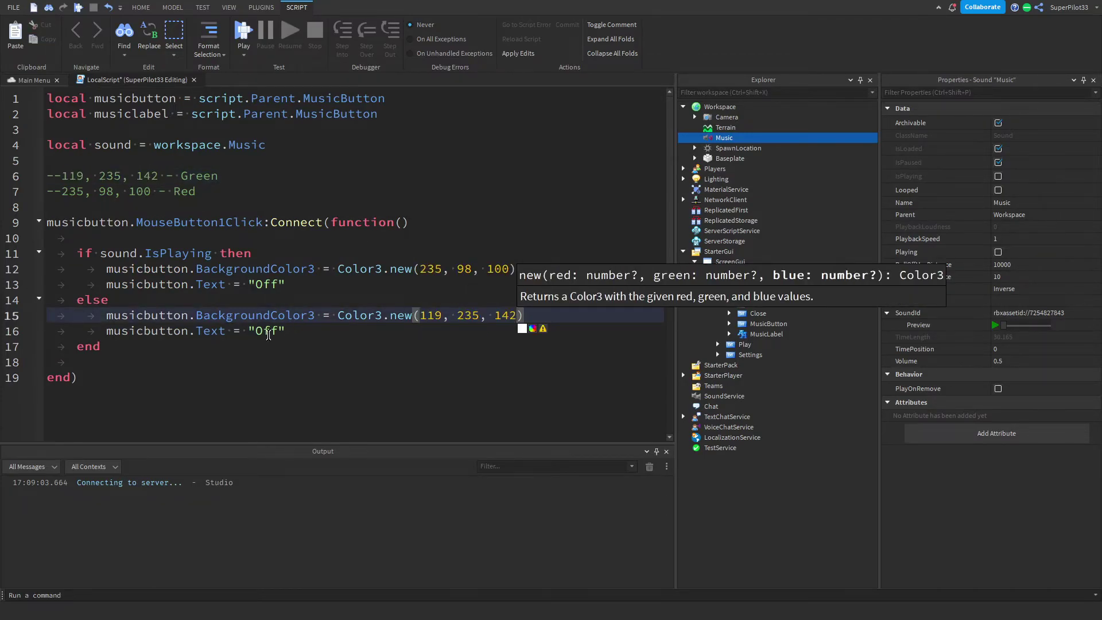
pyautogui.doubleClick(264, 332)
pyautogui.write('On')
pyautogui.press('Down')
pyautogui.press('Down')
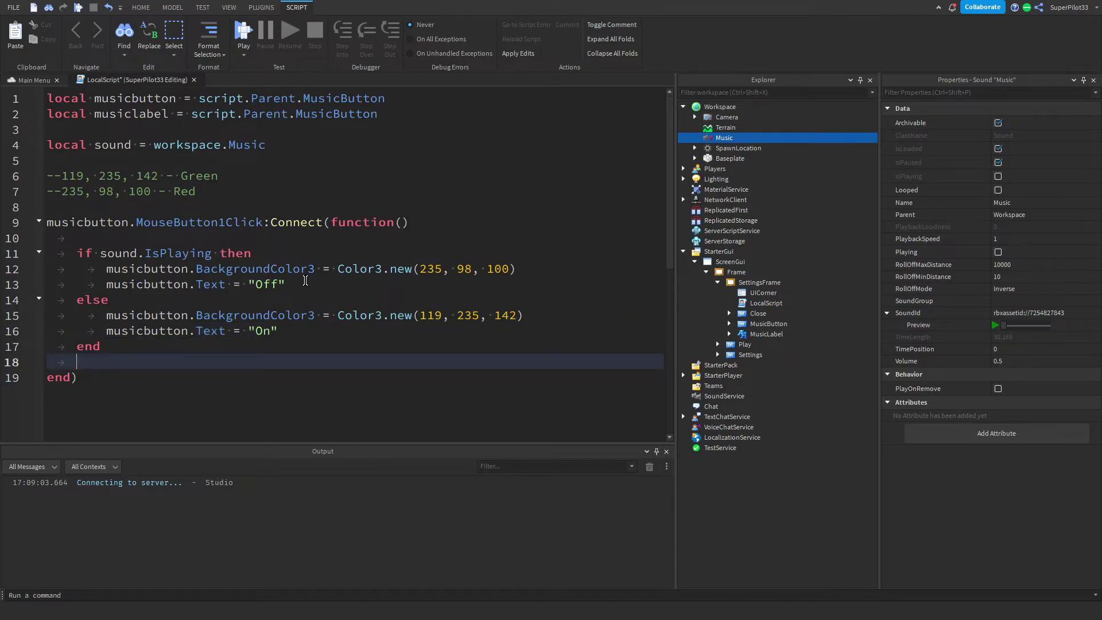
# Add sound:Pause() to the if branch and sound:Resume() to the else branch.
pyautogui.click(304, 282)
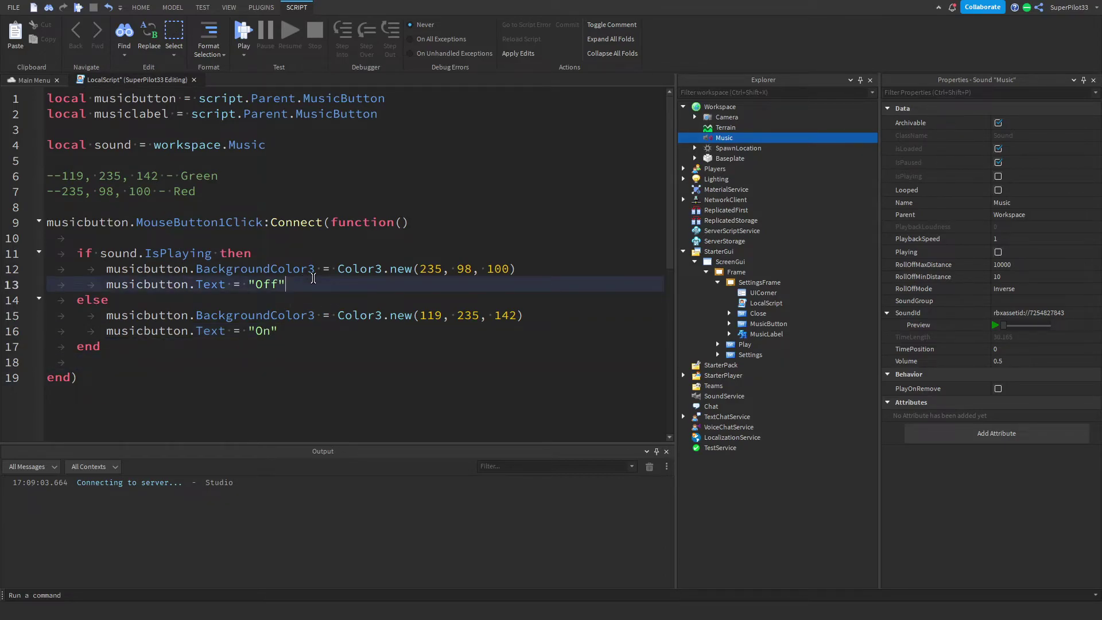
pyautogui.press('Return')
pyautogui.write('sound:Pause()')
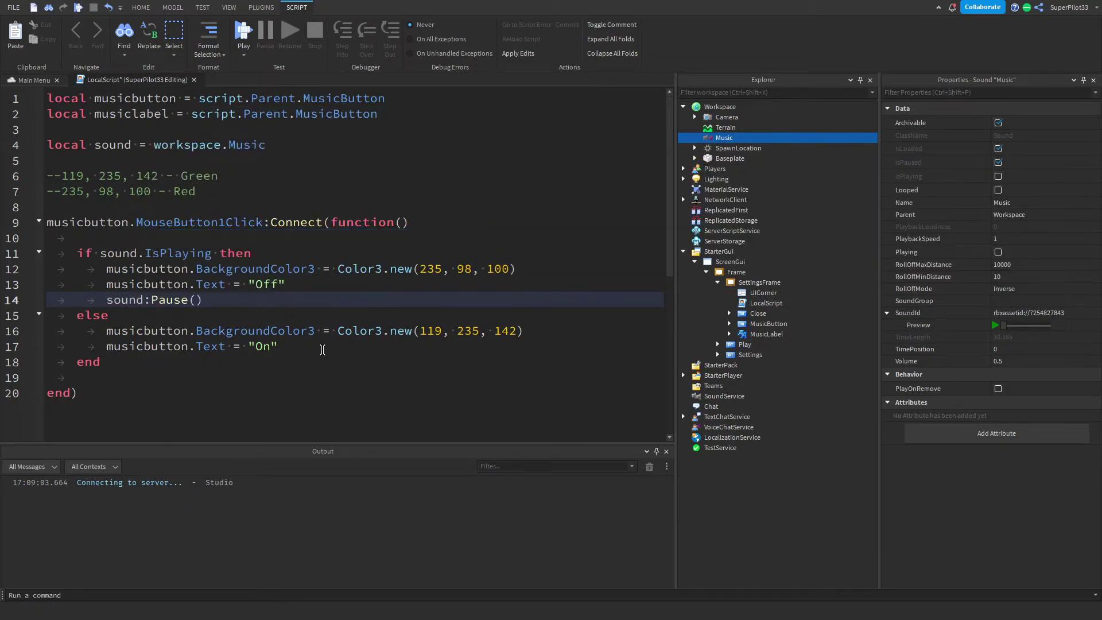
pyautogui.click(322, 349)
pyautogui.press('Return')
pyautogui.write('sound:r')
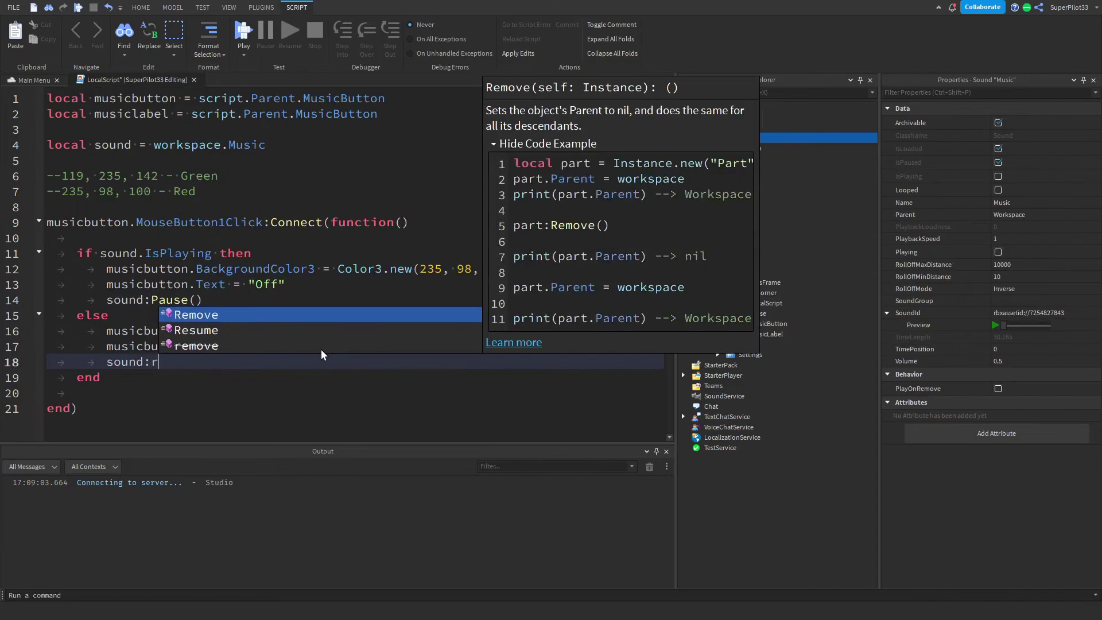
pyautogui.press('Tab')
pyautogui.press('BackSpace')
pyautogui.press('BackSpace')
pyautogui.press('BackSpace')
pyautogui.press('BackSpace')
pyautogui.press('BackSpace')
pyautogui.press('BackSpace')
pyautogui.press('BackSpace')
pyautogui.press('BackSpace')
pyautogui.write('Re')
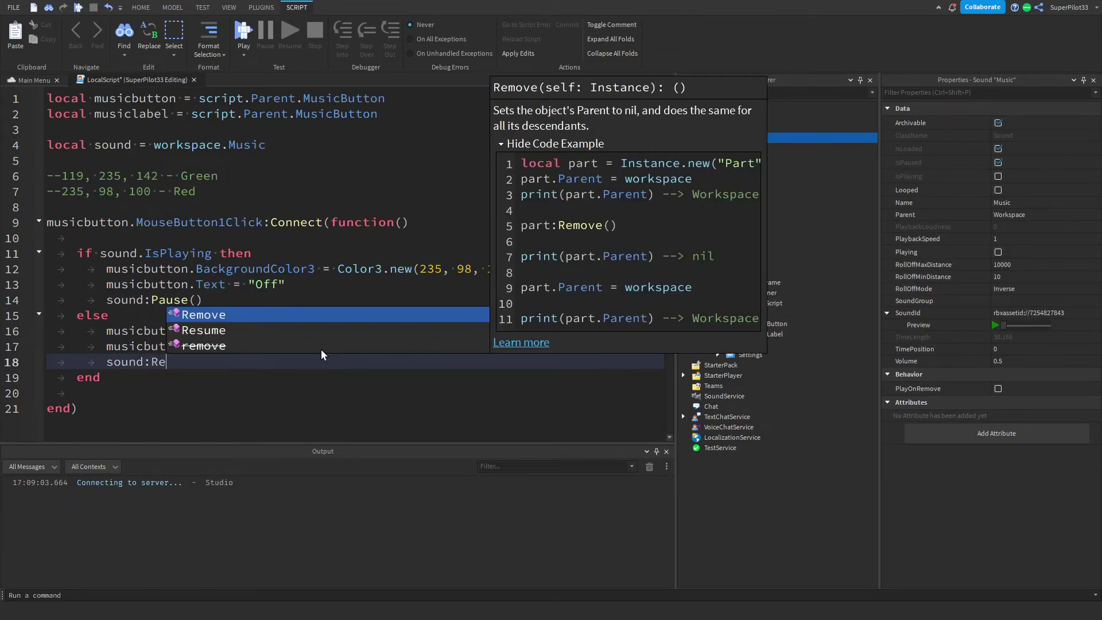
pyautogui.write('s')
pyautogui.press('Tab')
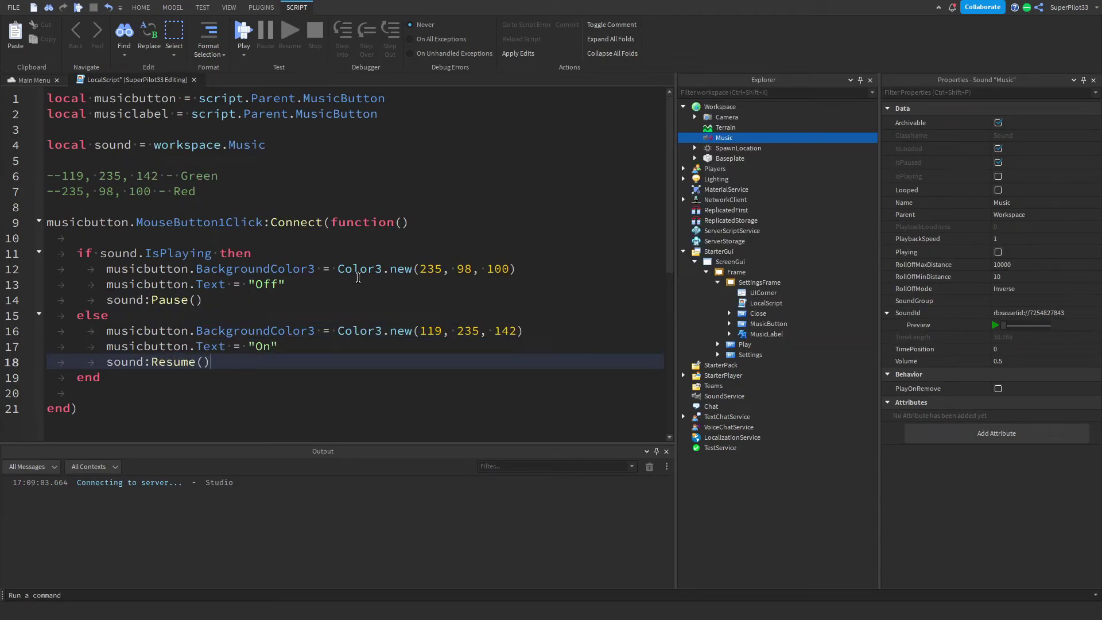
pyautogui.click(29, 80)
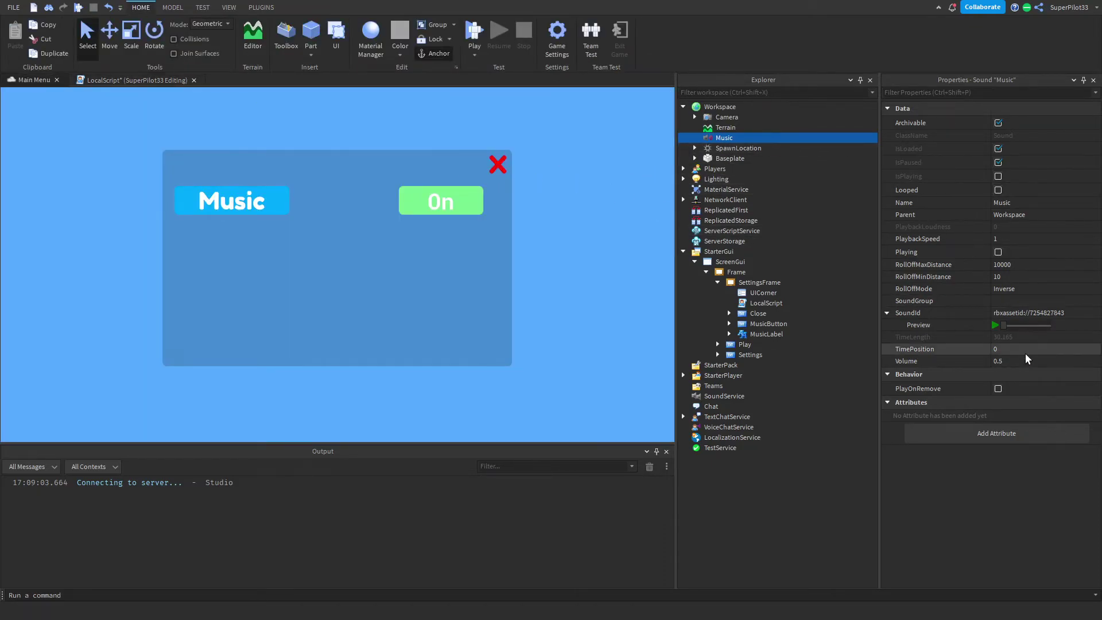
# Tick Music's Playing and Looped, untick SettingsFrame's Visible, and start a playtest.
pyautogui.click(998, 252)
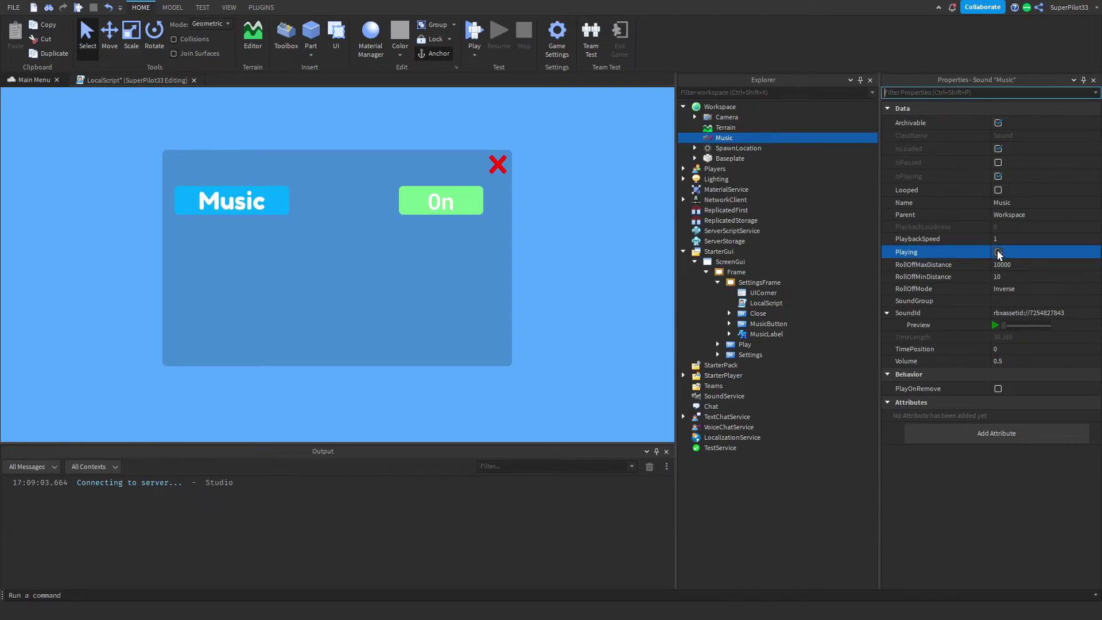
pyautogui.click(998, 190)
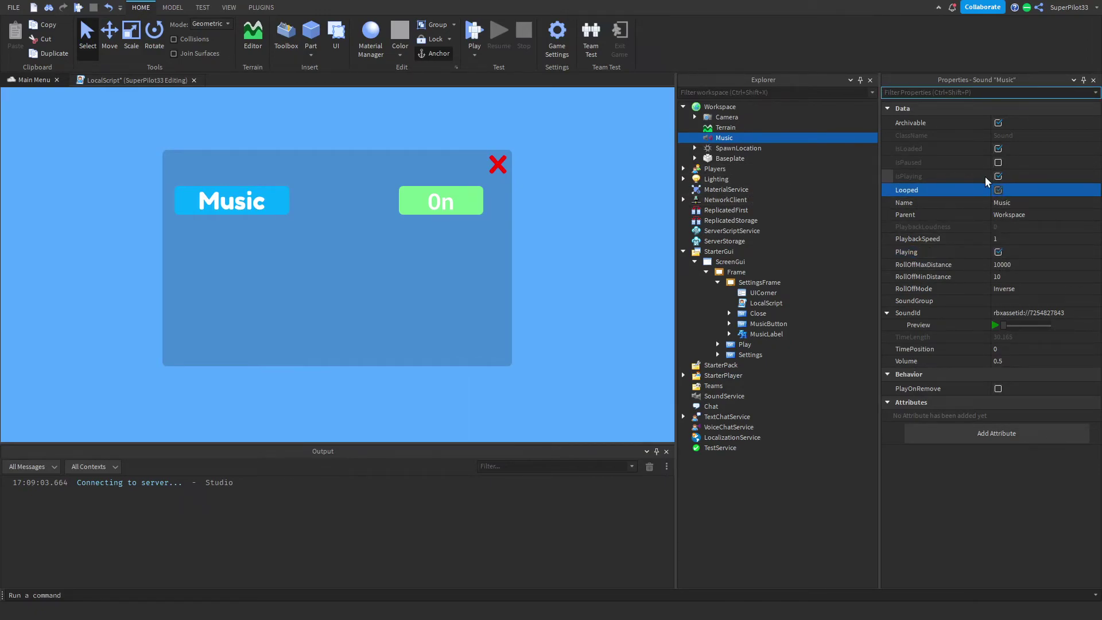
pyautogui.press('Escape')
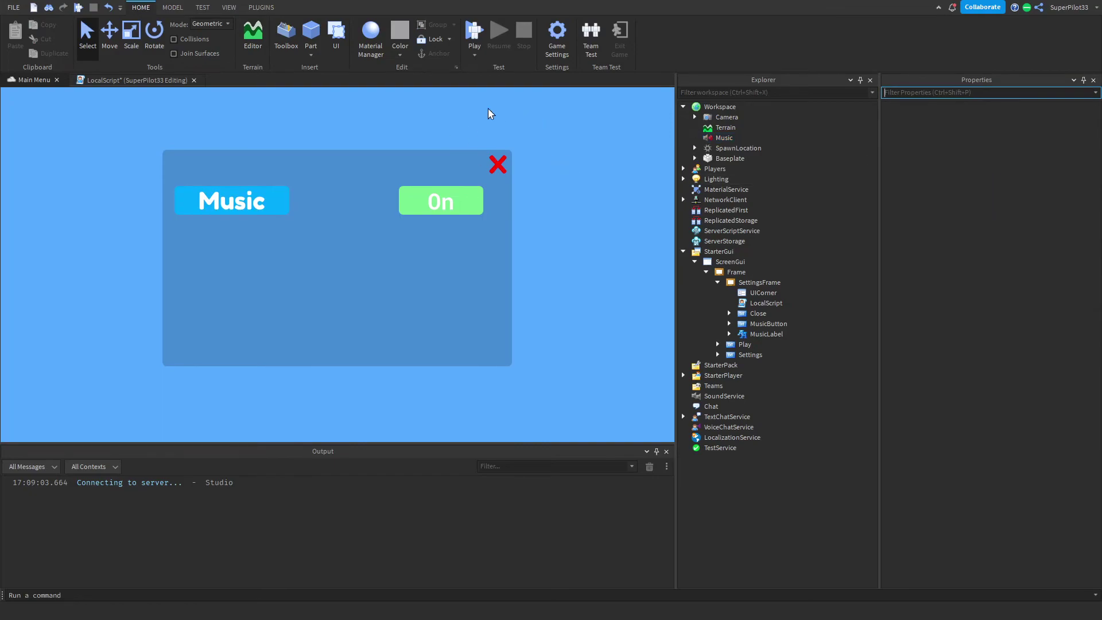
pyautogui.click(745, 282)
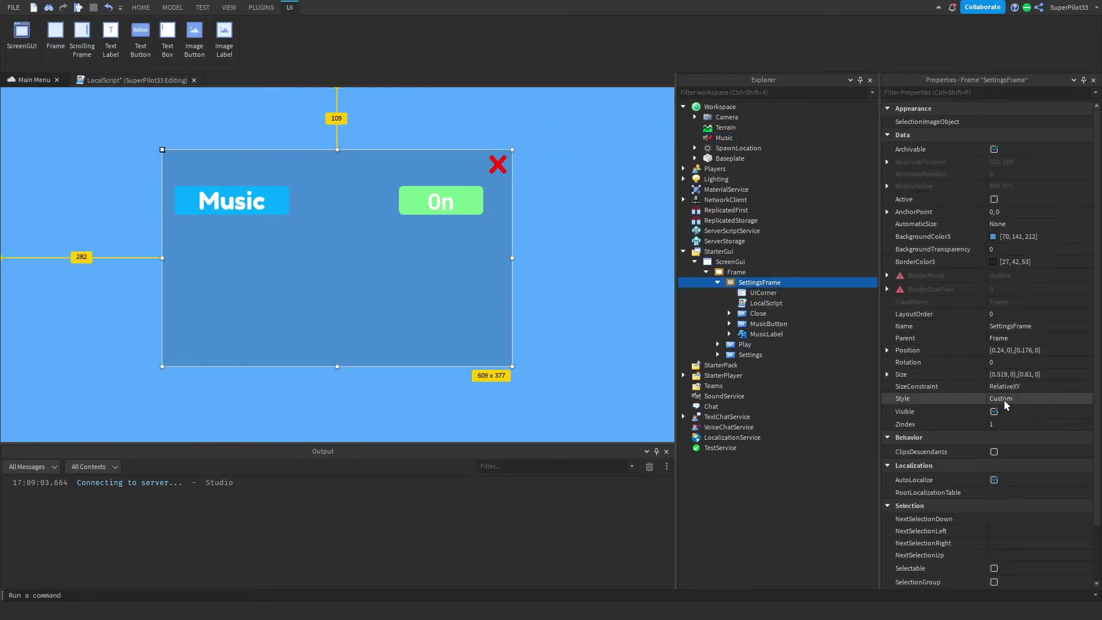
pyautogui.click(998, 412)
pyautogui.press('Escape')
pyautogui.click(472, 35)
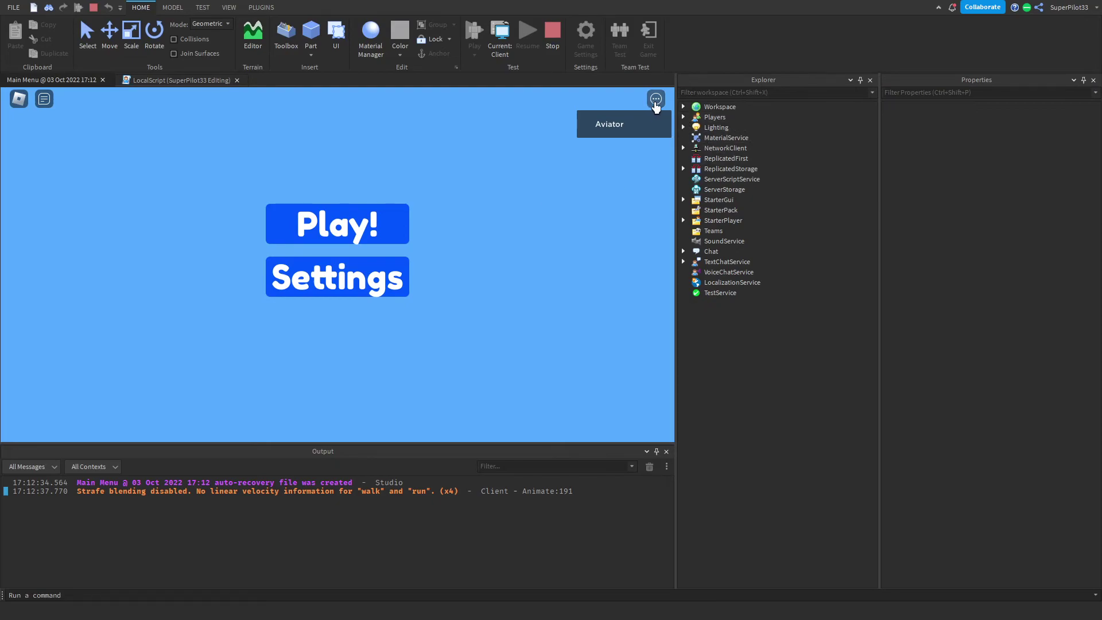
# In the playtest, open Settings, toggle the music Off, close the panel and stop.
pyautogui.click(656, 98)
pyautogui.click(656, 98)
pyautogui.click(370, 286)
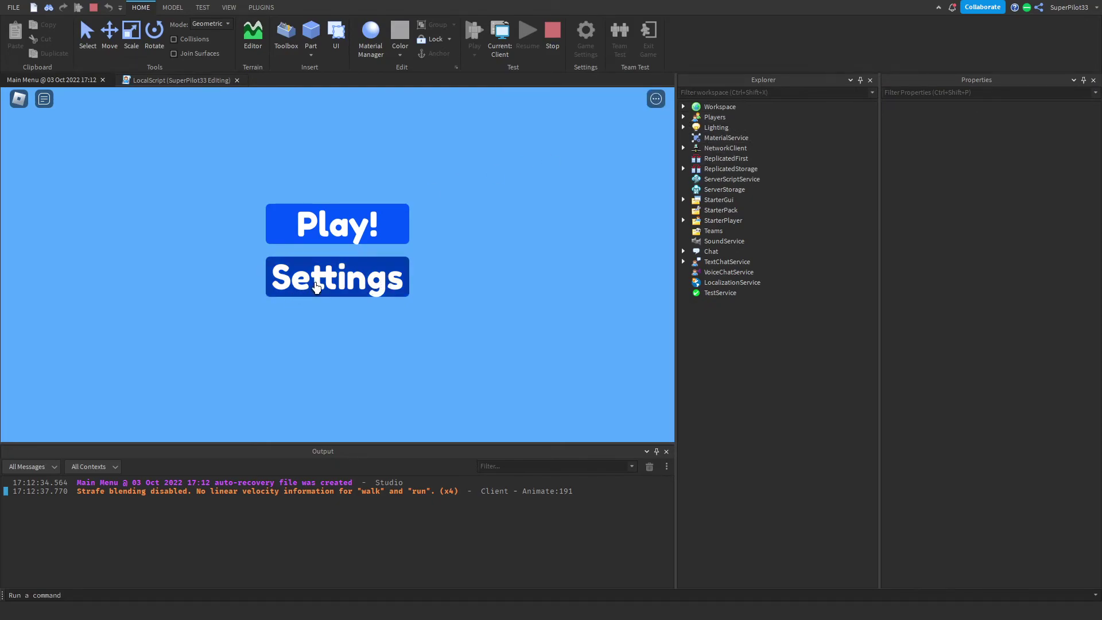
pyautogui.click(485, 223)
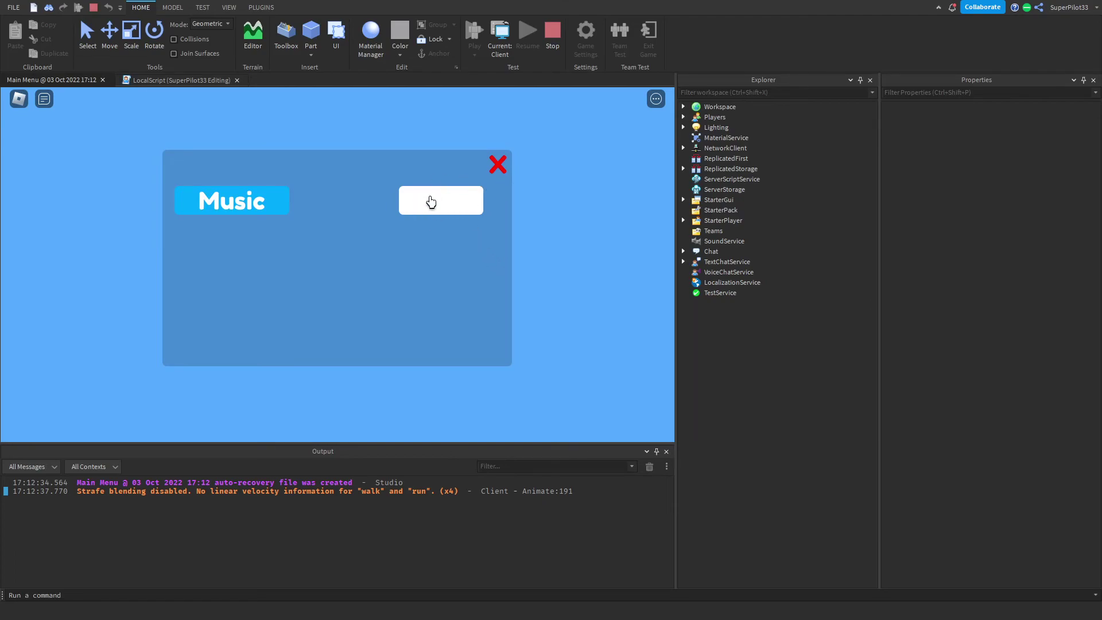
pyautogui.click(498, 165)
pyautogui.click(552, 33)
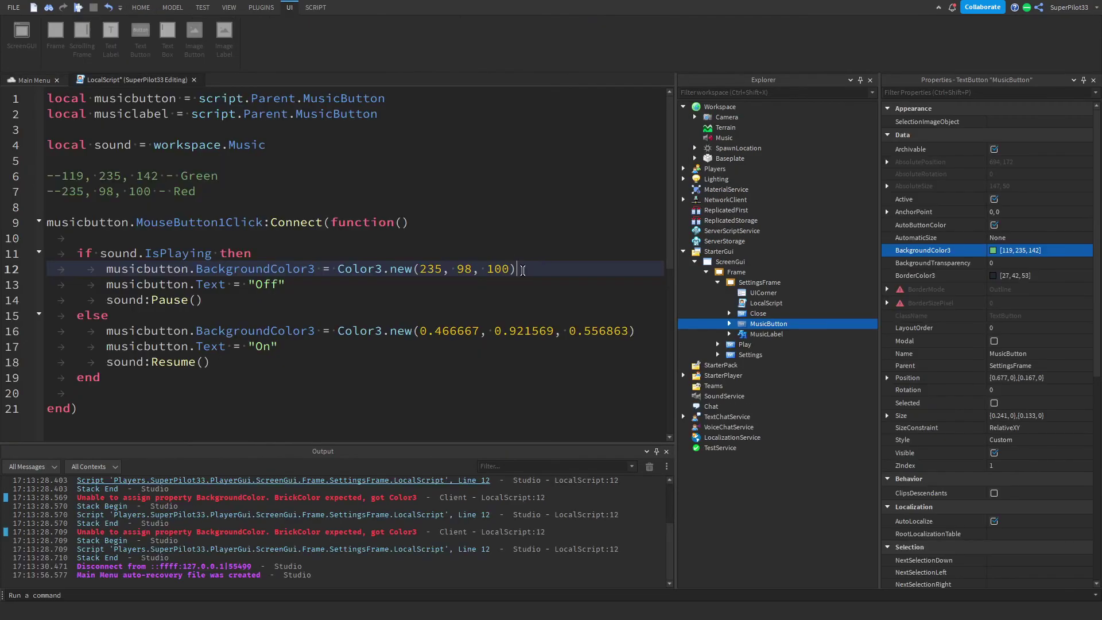
# Change line 12's Off colour to red 255, 89, 92 with the colour picker, then replay.
pyautogui.click(469, 267)
pyautogui.click(434, 269)
pyautogui.click(486, 270)
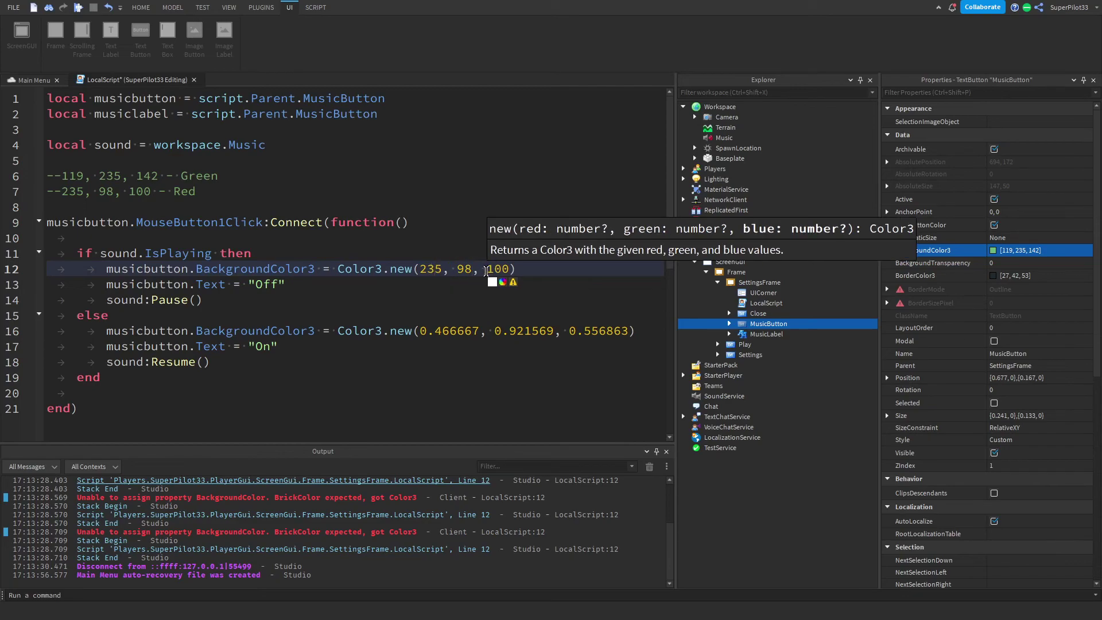
pyautogui.click(446, 269)
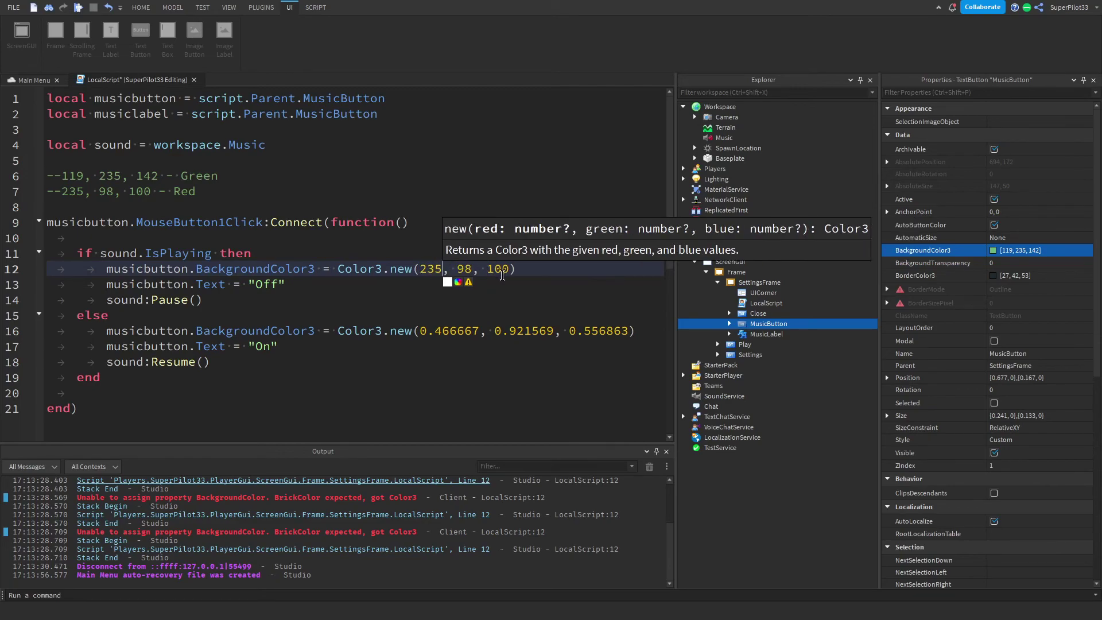
pyautogui.click(457, 283)
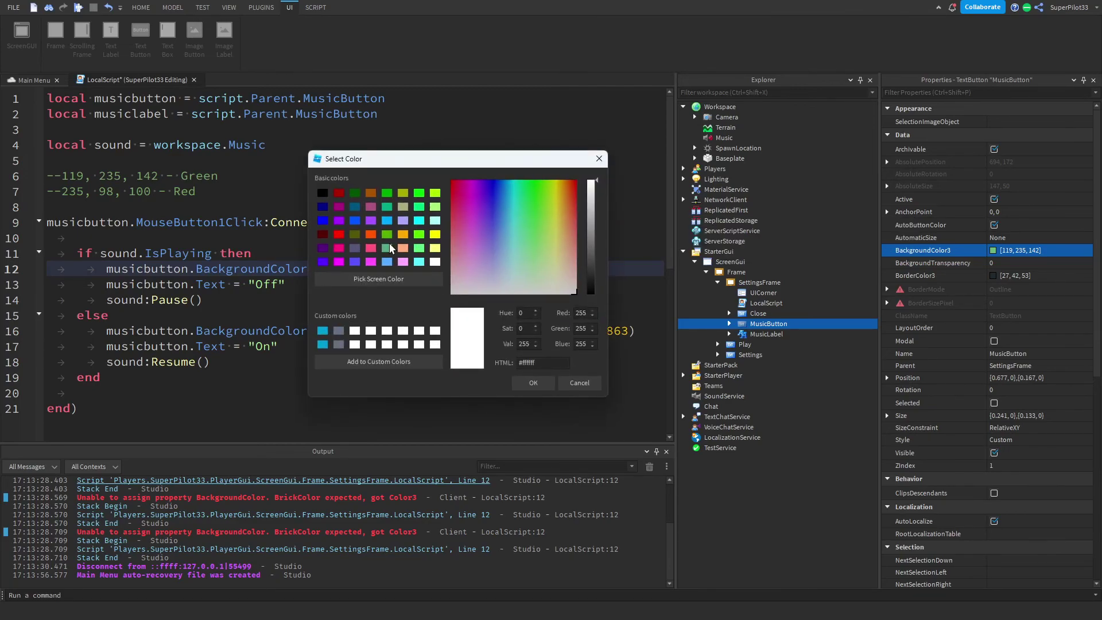
pyautogui.moveTo(529, 242); pyautogui.dragTo(398, 226)
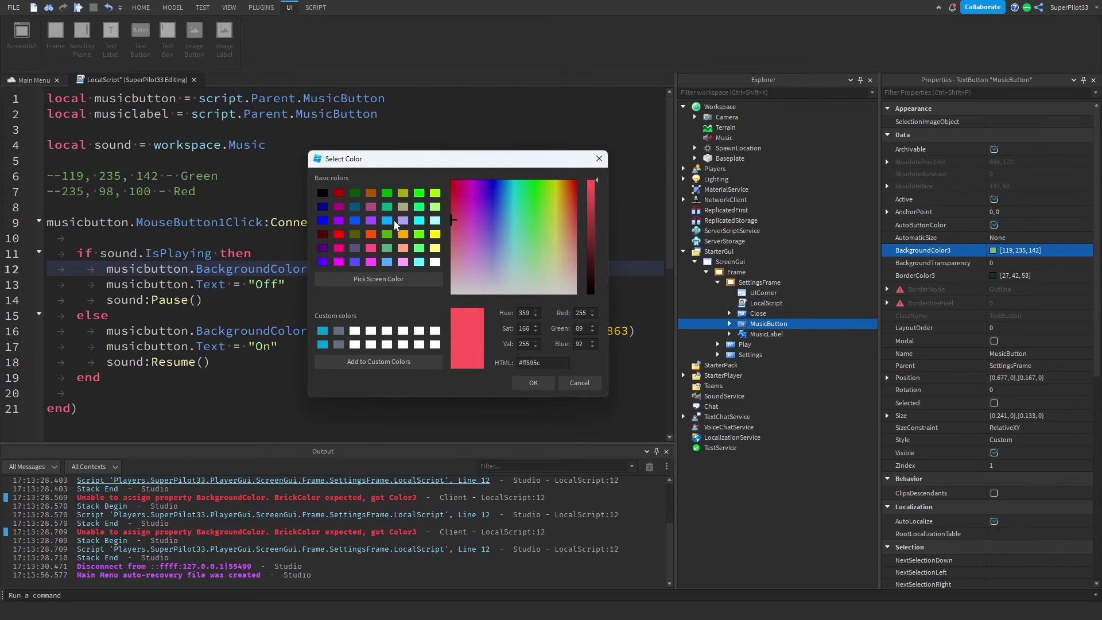
pyautogui.click(533, 383)
pyautogui.click(596, 269)
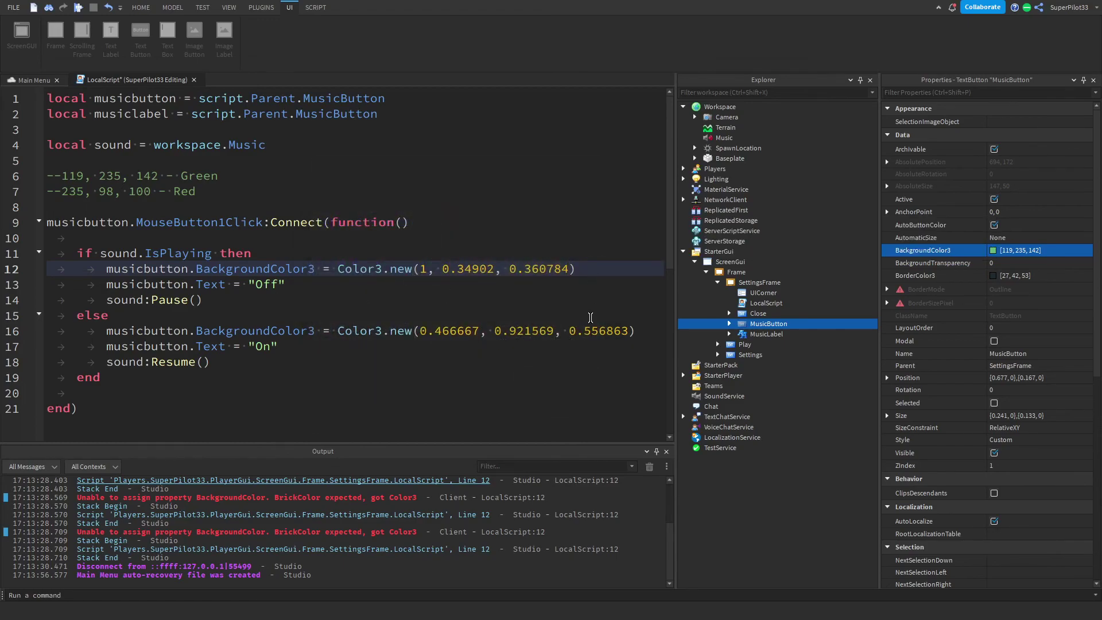
pyautogui.moveTo(551, 262); pyautogui.dragTo(455, 264)
pyautogui.click(524, 270)
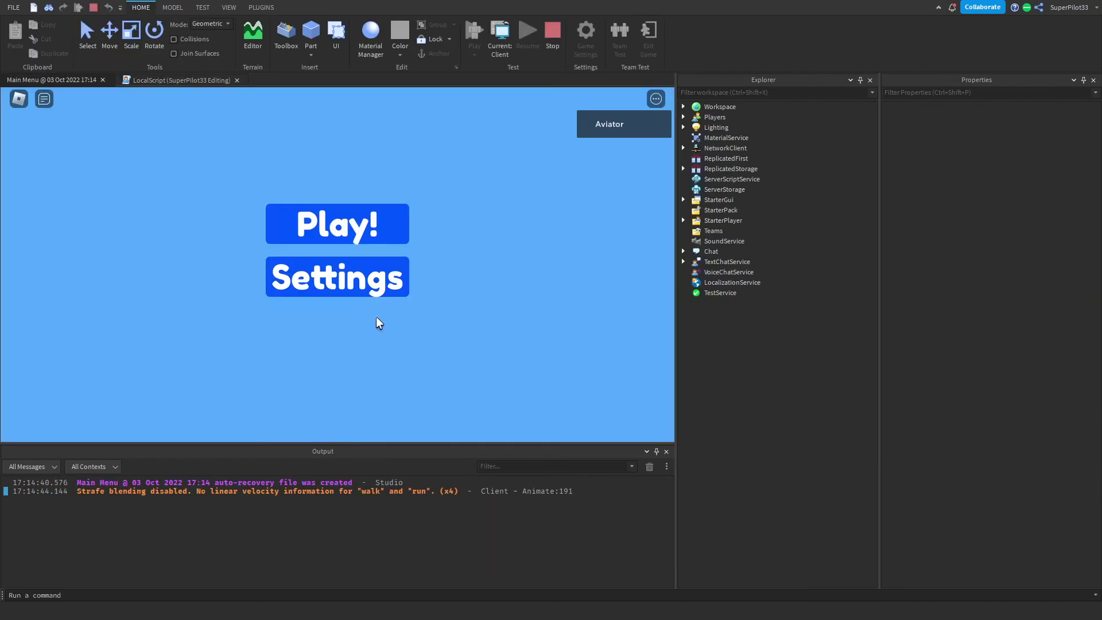
pyautogui.click(332, 271)
# Toggle the music button between red Off and green On, close the panel, and stop.
pyautogui.click(429, 202)
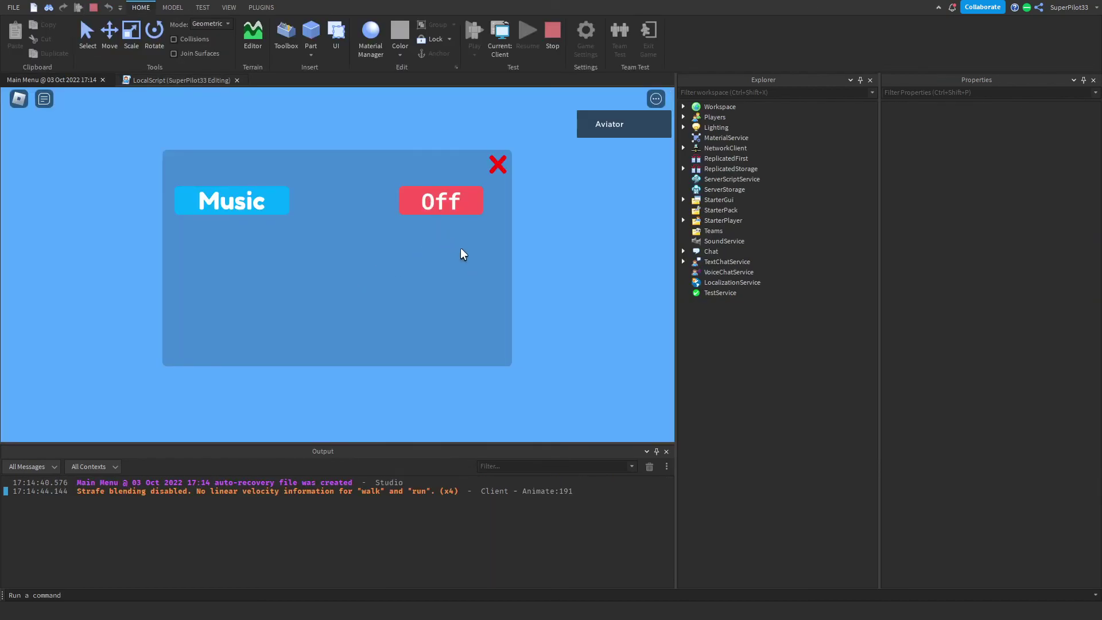
pyautogui.click(437, 208)
pyautogui.click(440, 210)
pyautogui.click(431, 203)
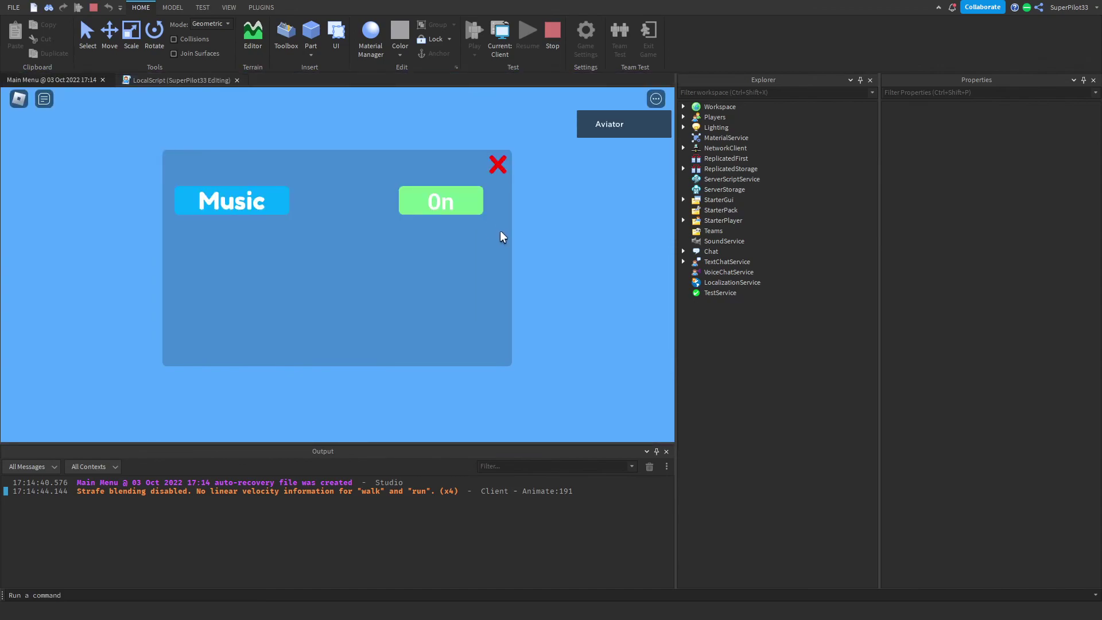
pyautogui.click(431, 207)
pyautogui.click(498, 166)
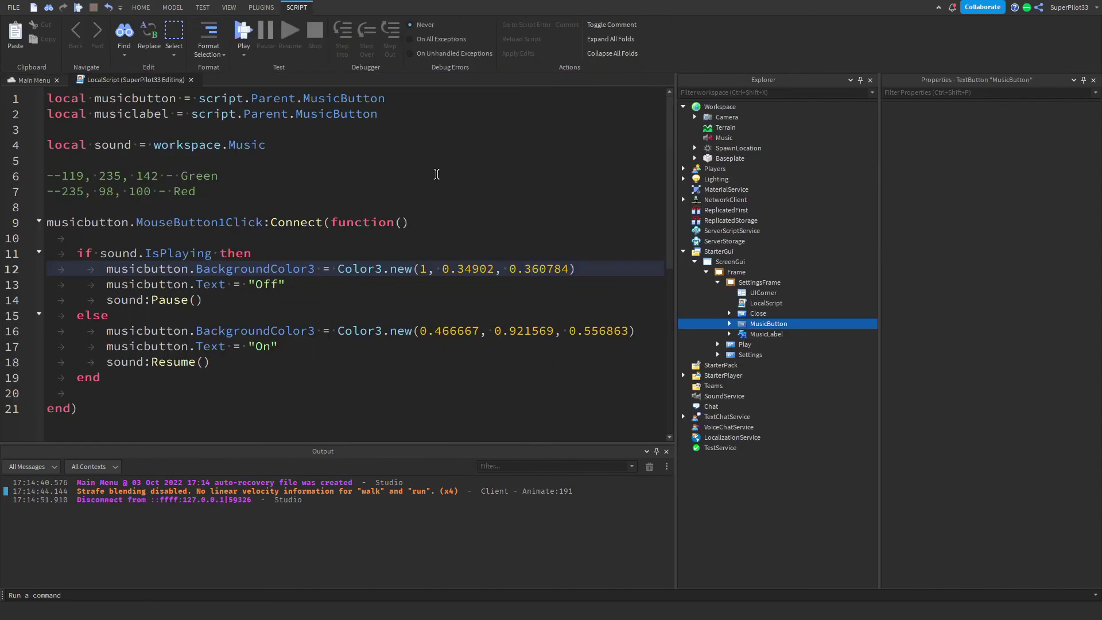
pyautogui.press('F5')
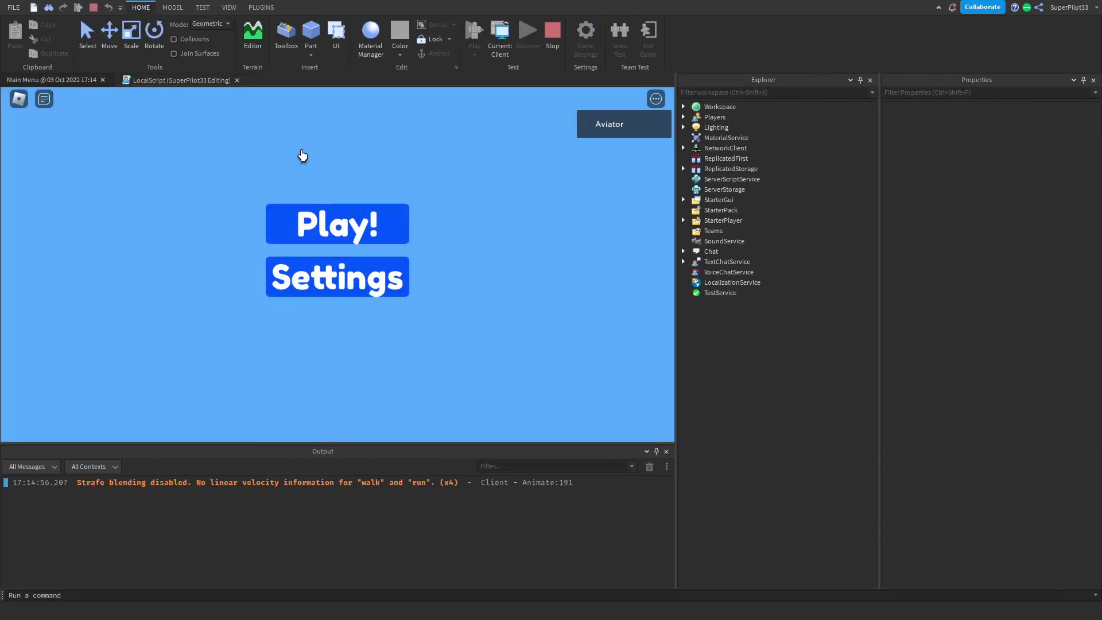
pyautogui.click(552, 34)
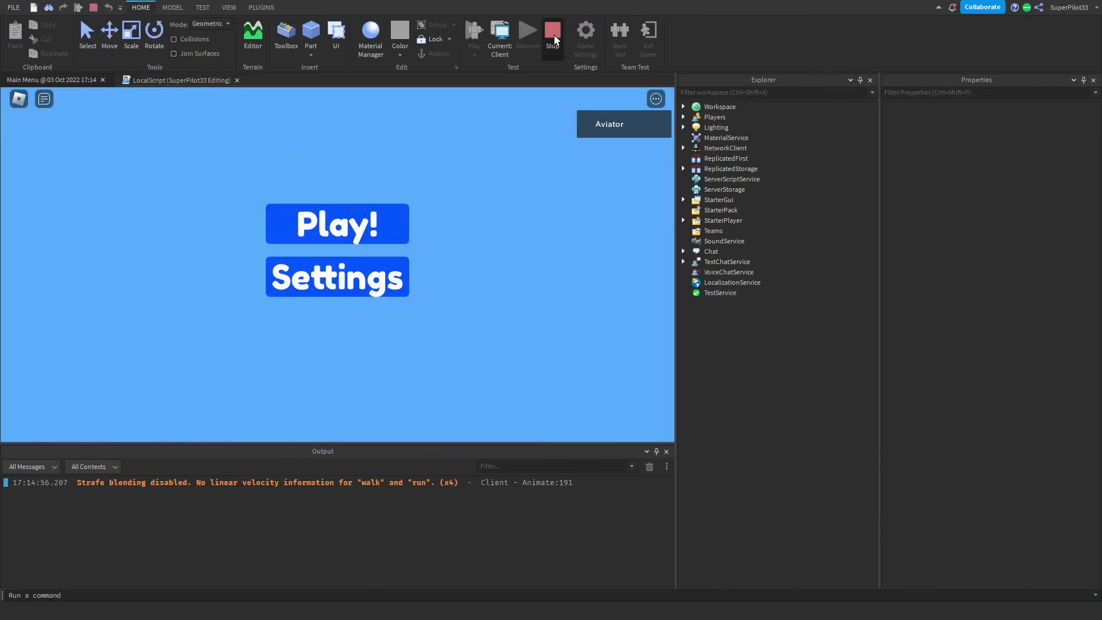